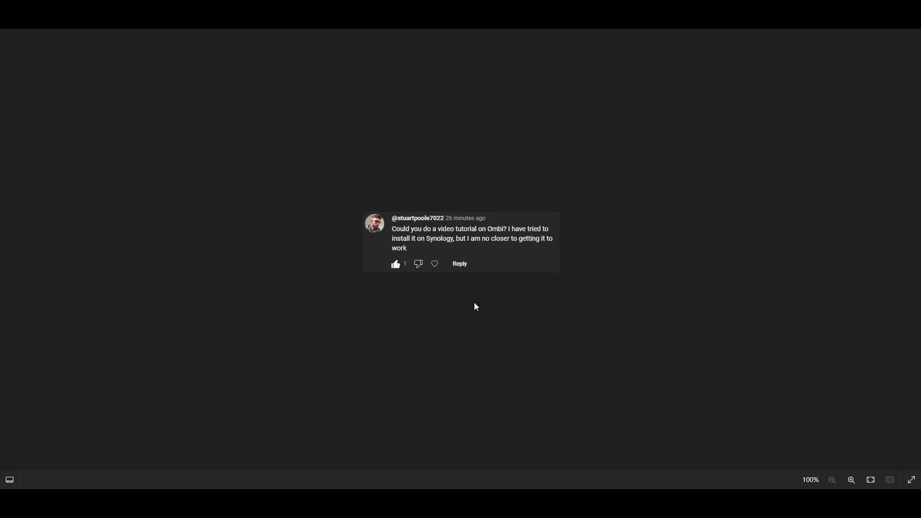
Zoom in and back out on the comment image in Windows Photos.
{"action": "scroll", "coordinate": [473, 305], "scroll_direction": "up", "scroll_amount": 5}
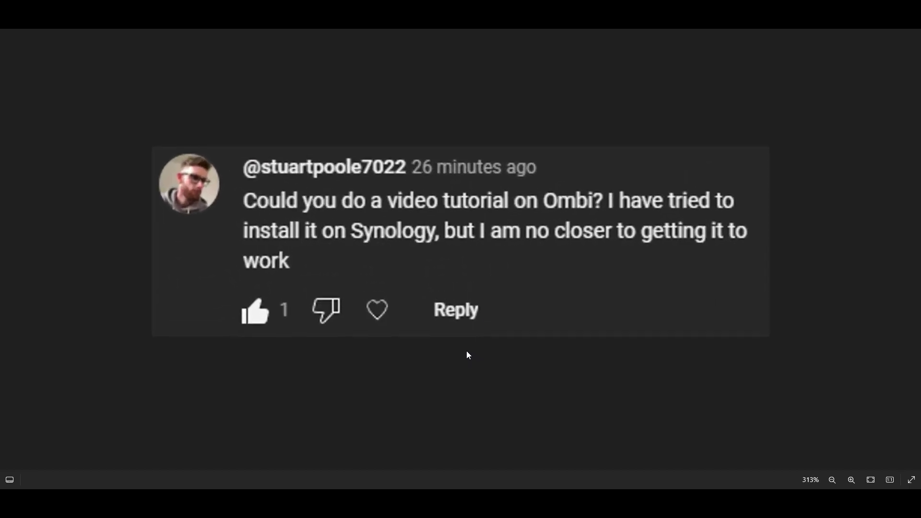
{"action": "scroll", "coordinate": [466, 350], "scroll_direction": "down", "scroll_amount": 1}
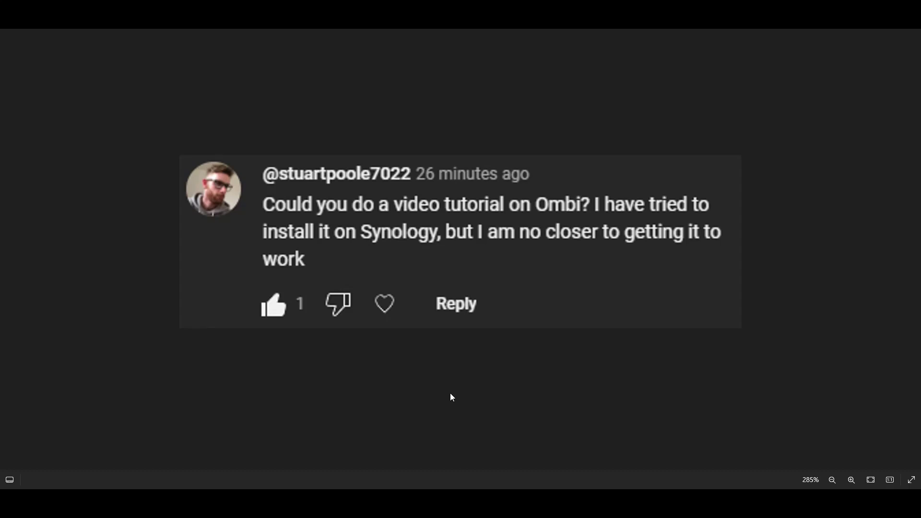
{"action": "scroll", "coordinate": [450, 393], "scroll_direction": "down", "scroll_amount": 5}
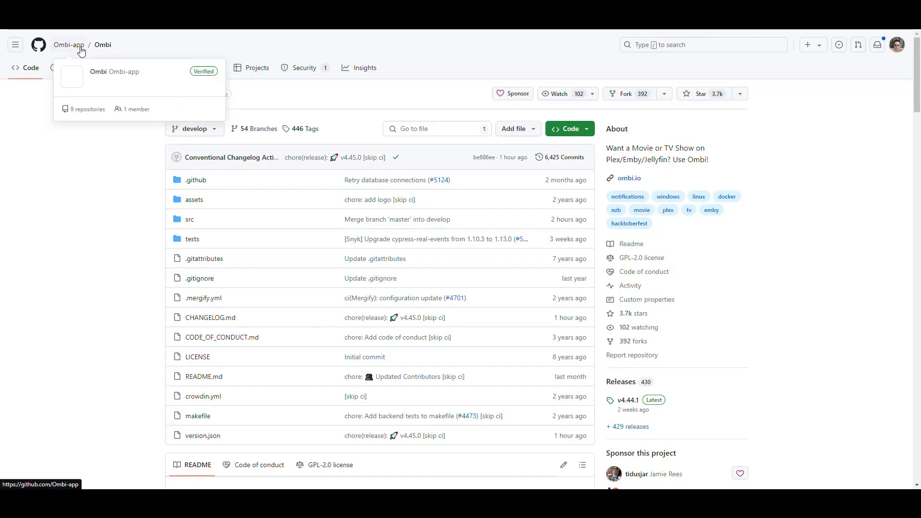
{"action": "scroll", "coordinate": [99, 198], "scroll_direction": "down", "scroll_amount": 7}
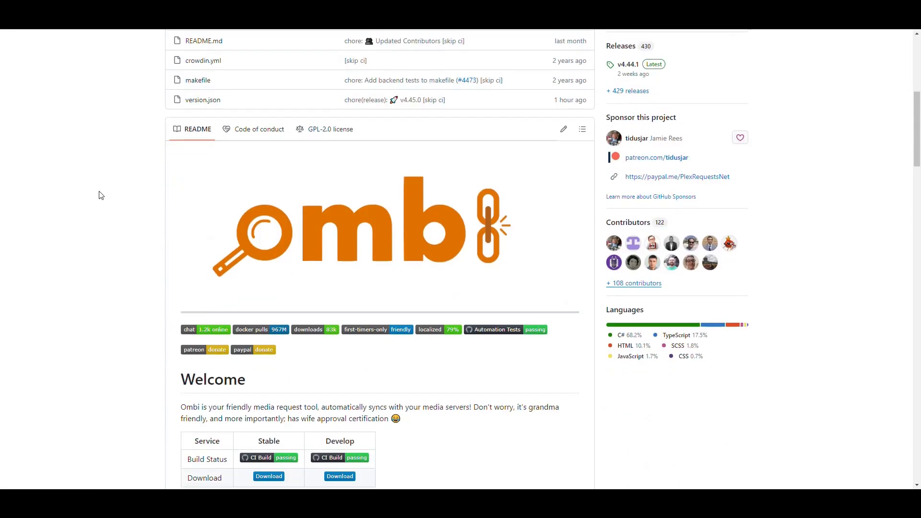
{"action": "scroll", "coordinate": [99, 193], "scroll_direction": "down", "scroll_amount": 1}
{"action": "scroll", "coordinate": [98, 193], "scroll_direction": "down", "scroll_amount": 1}
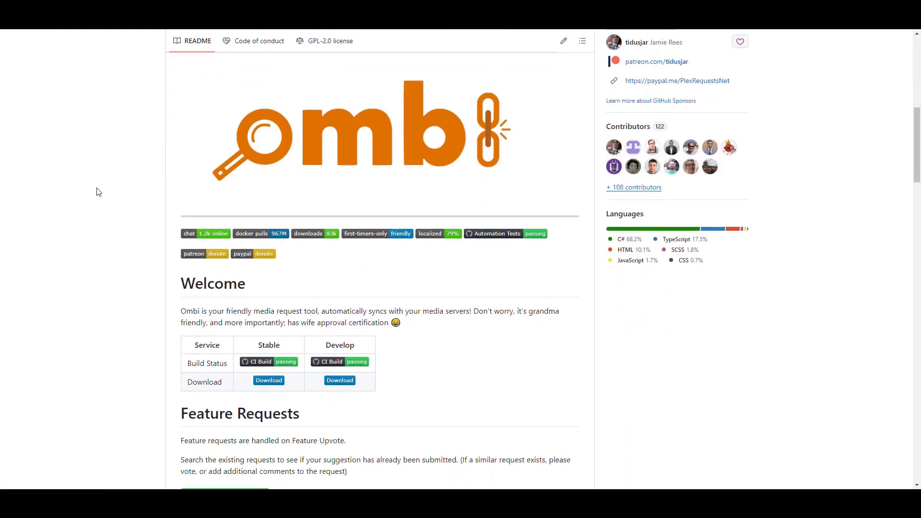
{"action": "scroll", "coordinate": [98, 193], "scroll_direction": "up", "scroll_amount": 1}
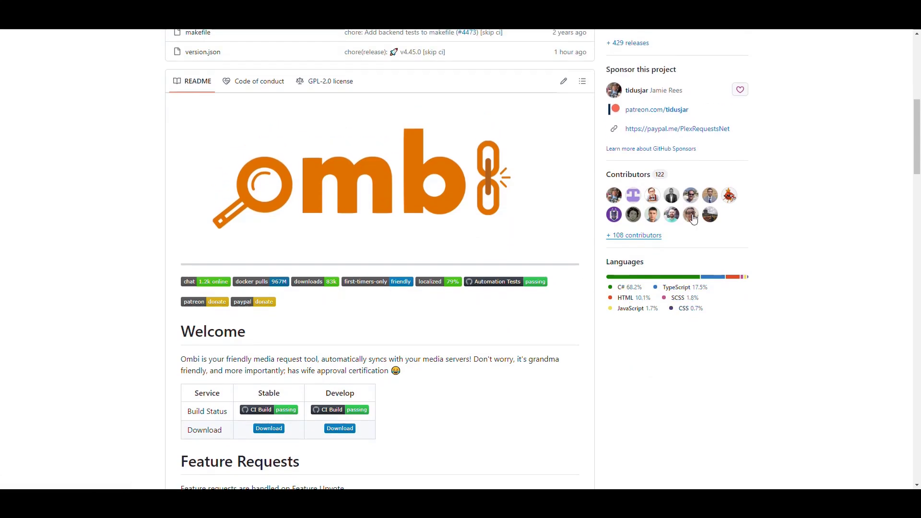
{"action": "scroll", "coordinate": [82, 195], "scroll_direction": "down", "scroll_amount": 6}
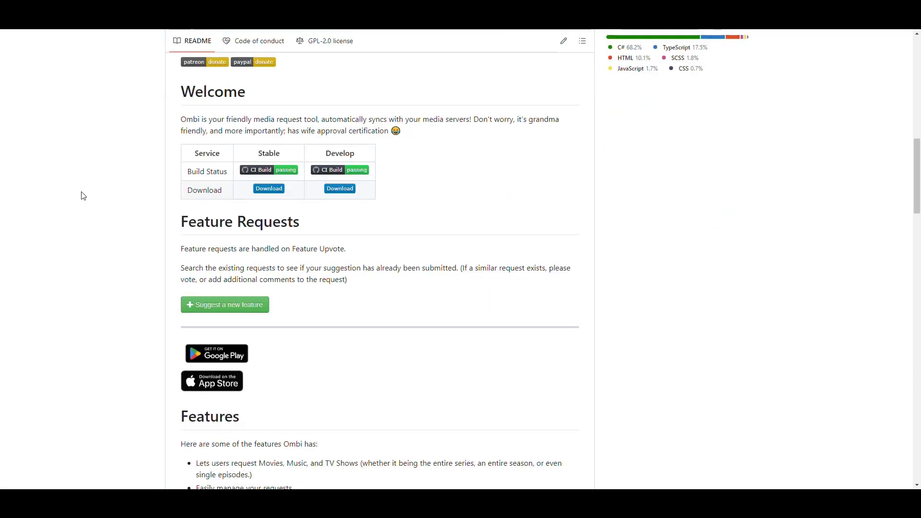
{"action": "scroll", "coordinate": [86, 192], "scroll_direction": "up", "scroll_amount": 1}
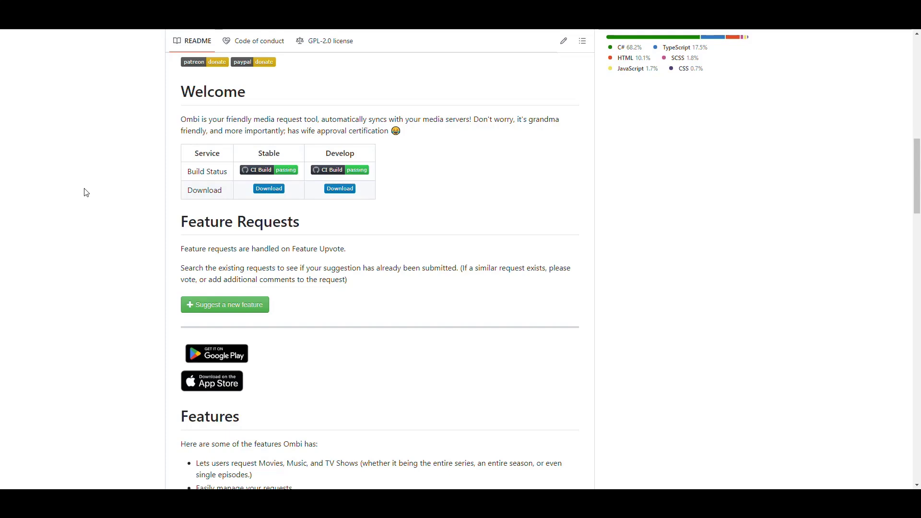
{"action": "left_click_drag", "start_coordinate": [322, 119], "coordinate": [245, 119]}
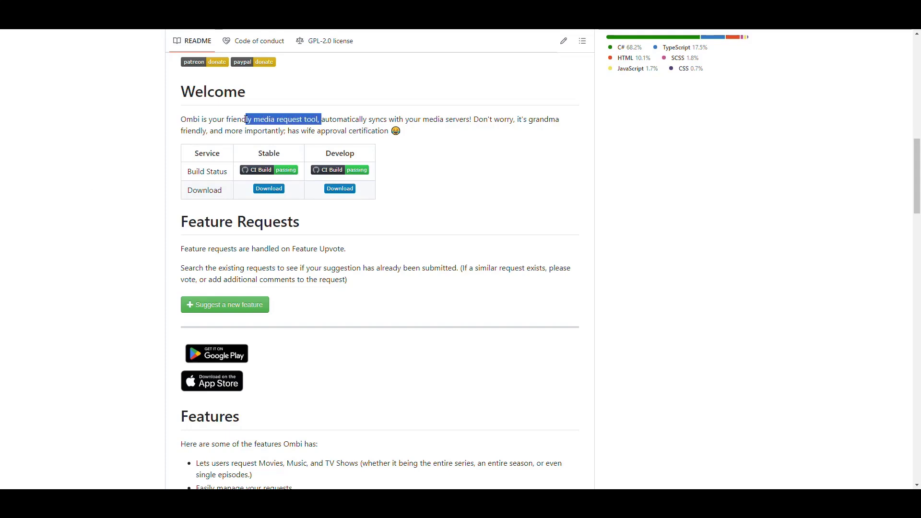
{"action": "left_click", "coordinate": [368, 120]}
{"action": "left_click_drag", "start_coordinate": [471, 119], "coordinate": [305, 120]}
{"action": "left_click", "coordinate": [497, 119]}
{"action": "scroll", "coordinate": [497, 119], "scroll_direction": "down", "scroll_amount": 3}
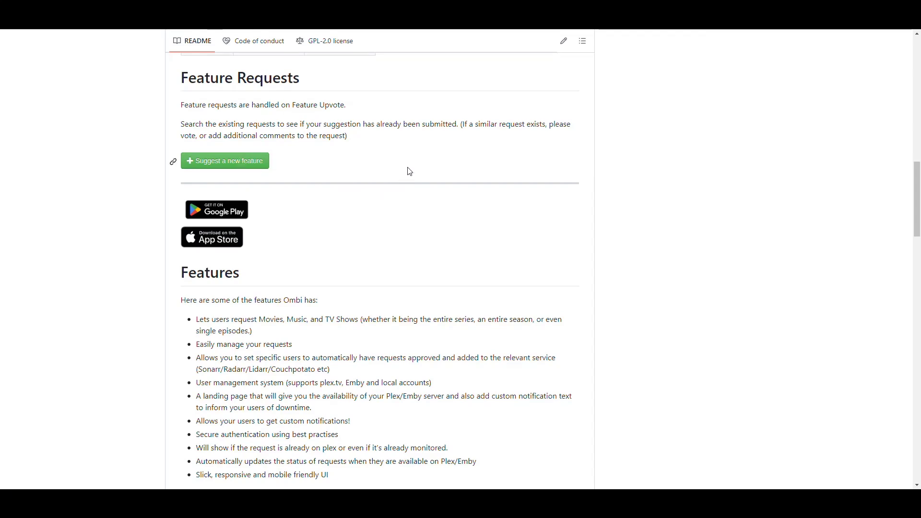
Highlight Movies, Music, TV Shows and the series, season and episode phrases in the first feature bullet.
{"action": "scroll", "coordinate": [408, 165], "scroll_direction": "down", "scroll_amount": 5}
{"action": "scroll", "coordinate": [408, 162], "scroll_direction": "up", "scroll_amount": 1}
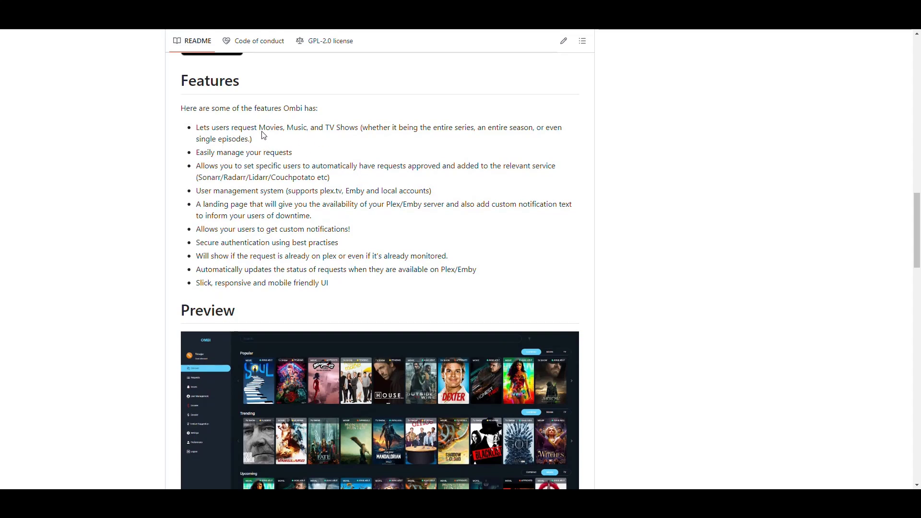
{"action": "left_click_drag", "start_coordinate": [259, 127], "coordinate": [294, 128]}
{"action": "left_click", "coordinate": [303, 129]}
{"action": "double_click", "coordinate": [304, 128]}
{"action": "left_click", "coordinate": [294, 138]}
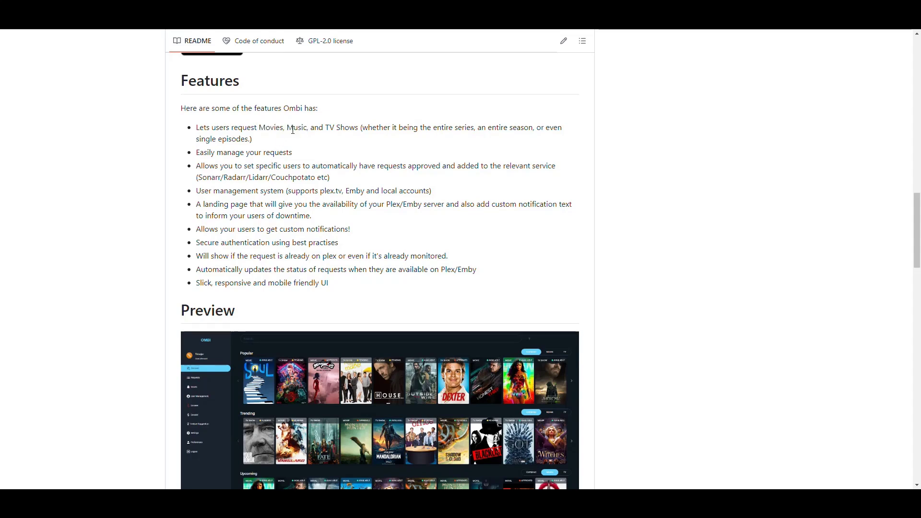
{"action": "left_click_drag", "start_coordinate": [359, 127], "coordinate": [315, 127]}
{"action": "left_click", "coordinate": [343, 132]}
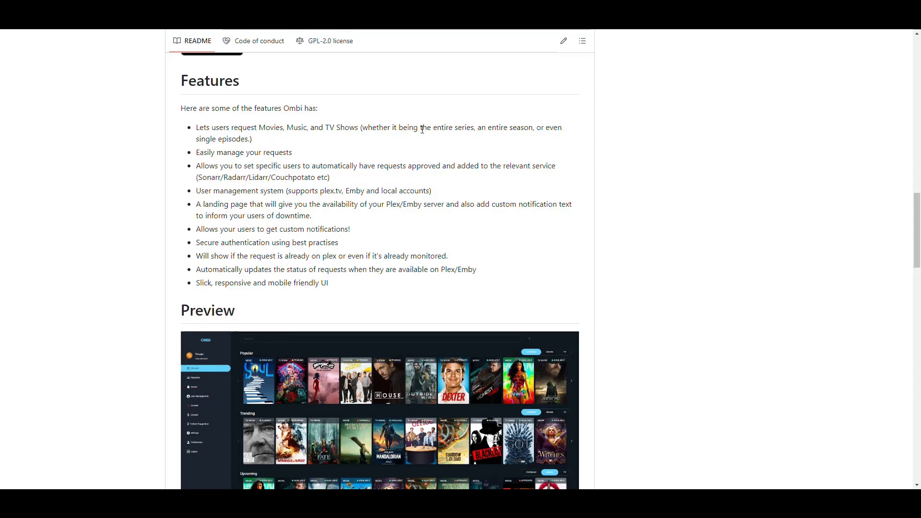
{"action": "left_click_drag", "start_coordinate": [478, 128], "coordinate": [404, 127]}
{"action": "left_click_drag", "start_coordinate": [534, 128], "coordinate": [468, 127]}
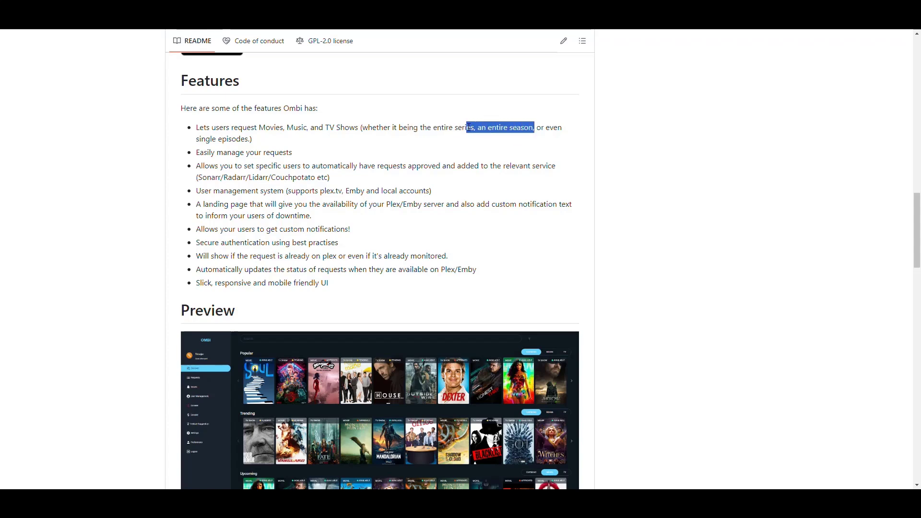
{"action": "left_click_drag", "start_coordinate": [250, 138], "coordinate": [196, 139]}
{"action": "left_click", "coordinate": [197, 138]}
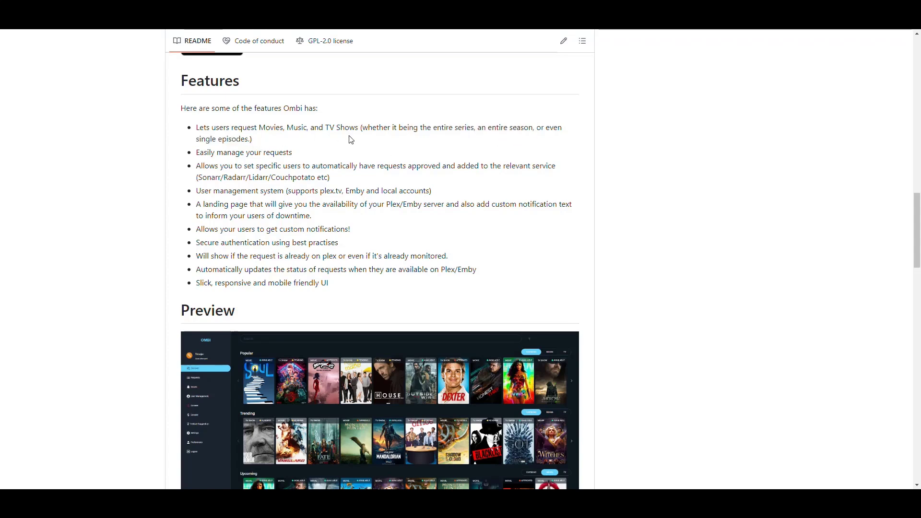
Highlight the request management, automatic approval and user management feature lines.
{"action": "scroll", "coordinate": [304, 125], "scroll_direction": "down", "scroll_amount": 1}
{"action": "left_click_drag", "start_coordinate": [293, 104], "coordinate": [193, 104]}
{"action": "left_click", "coordinate": [243, 118]}
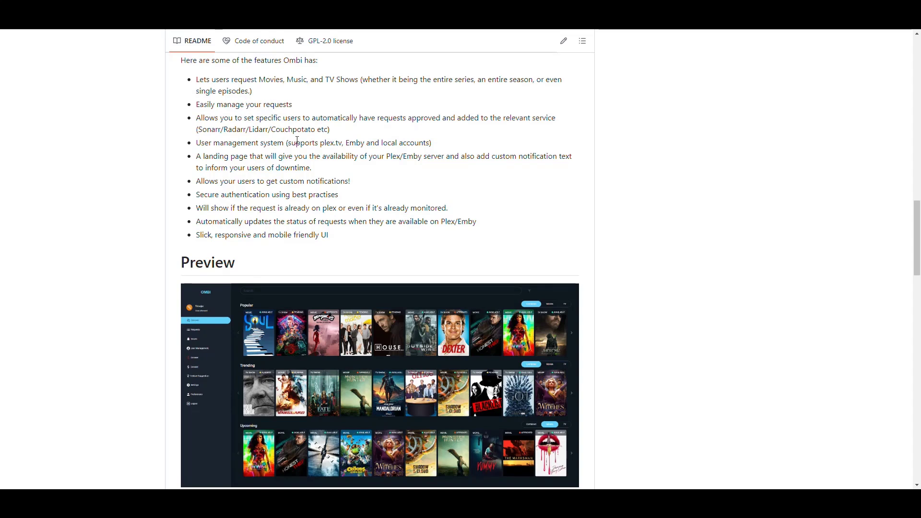
{"action": "left_click_drag", "start_coordinate": [216, 118], "coordinate": [418, 123]}
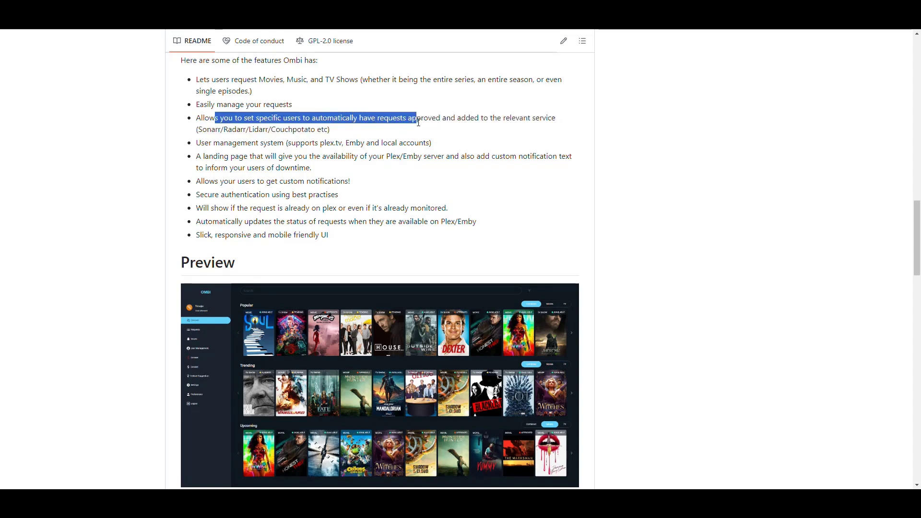
{"action": "left_click", "coordinate": [349, 125]}
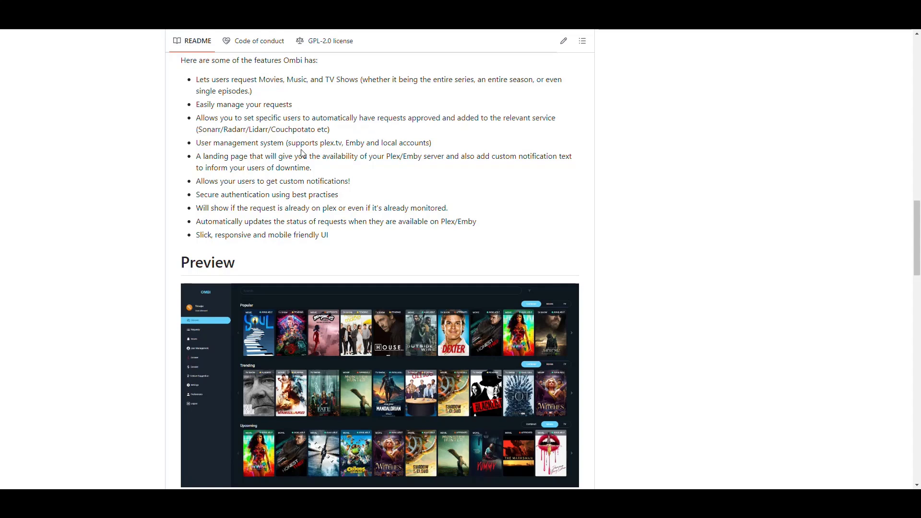
{"action": "left_click_drag", "start_coordinate": [432, 143], "coordinate": [201, 143]}
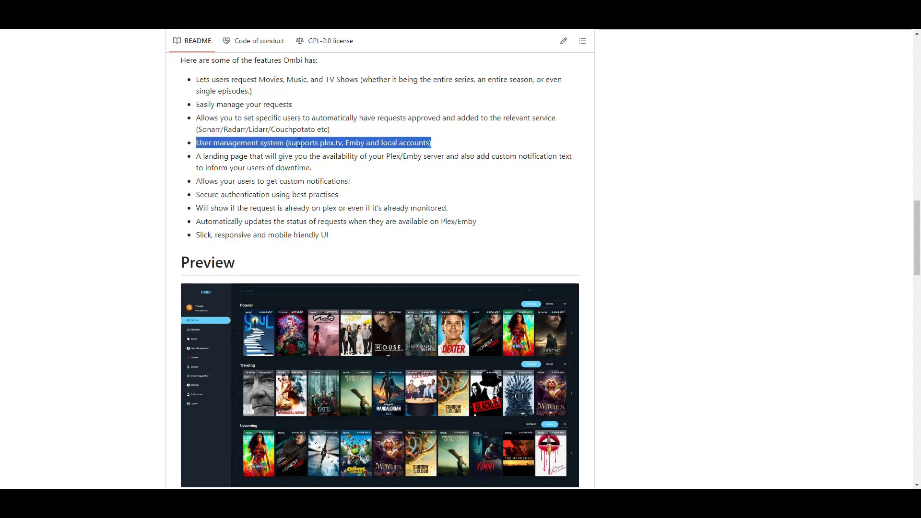
{"action": "left_click", "coordinate": [198, 144]}
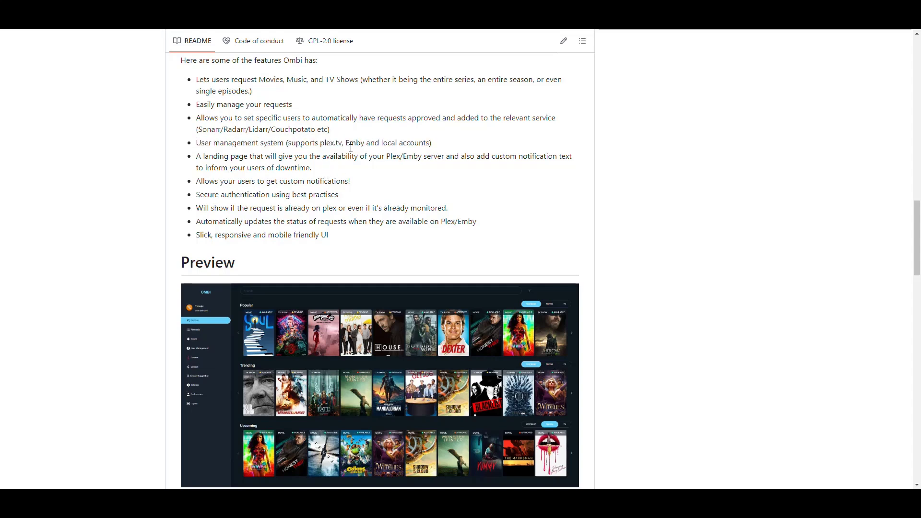
Read further down the features and highlight the already-monitored part of a bullet.
{"action": "scroll", "coordinate": [375, 153], "scroll_direction": "down", "scroll_amount": 2}
{"action": "scroll", "coordinate": [374, 153], "scroll_direction": "up", "scroll_amount": 1}
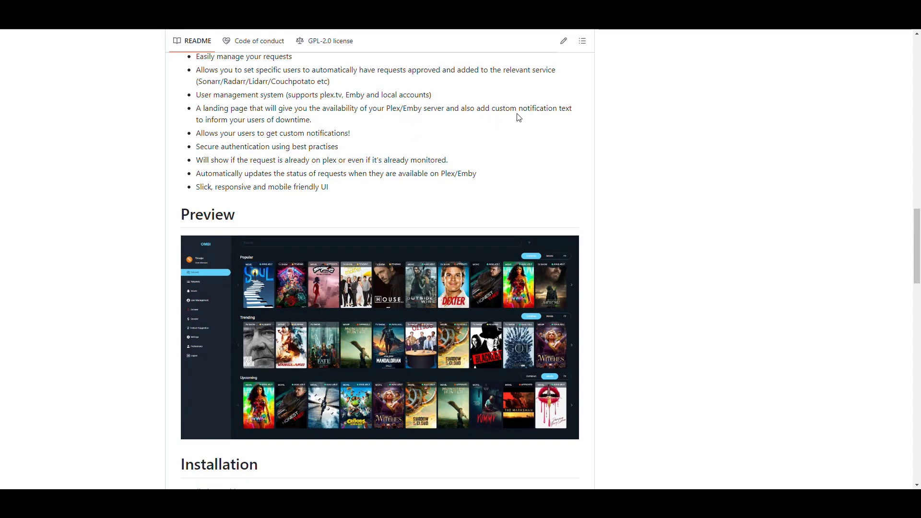
{"action": "scroll", "coordinate": [296, 137], "scroll_direction": "down", "scroll_amount": 1}
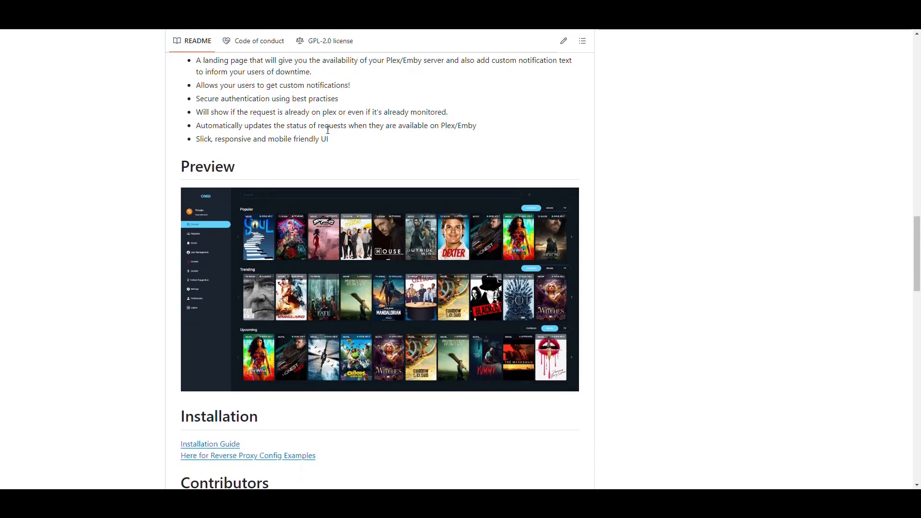
{"action": "mouse_move", "coordinate": [196, 99]}
{"action": "left_mouse_down"}
{"action": "mouse_move", "coordinate": [341, 99]}
{"action": "mouse_move", "coordinate": [196, 112]}
{"action": "left_mouse_up"}
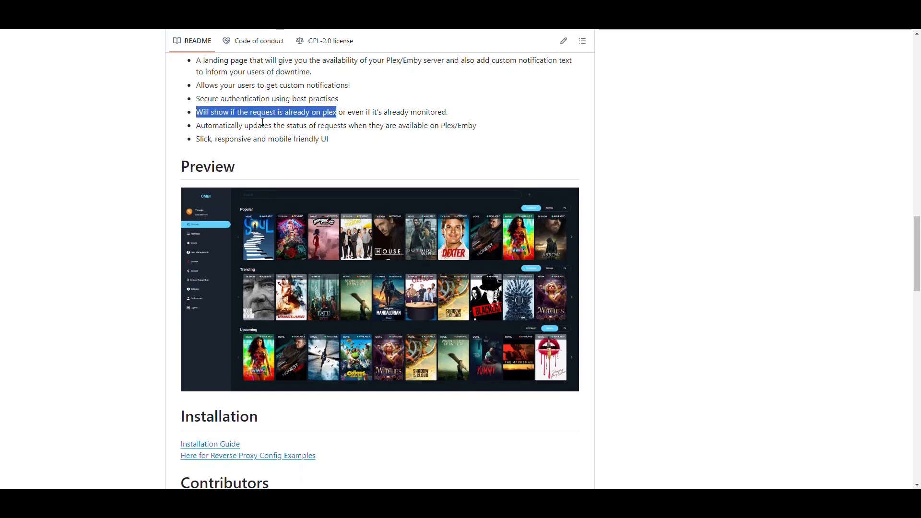
{"action": "left_click", "coordinate": [416, 117]}
{"action": "left_click_drag", "start_coordinate": [451, 113], "coordinate": [332, 115]}
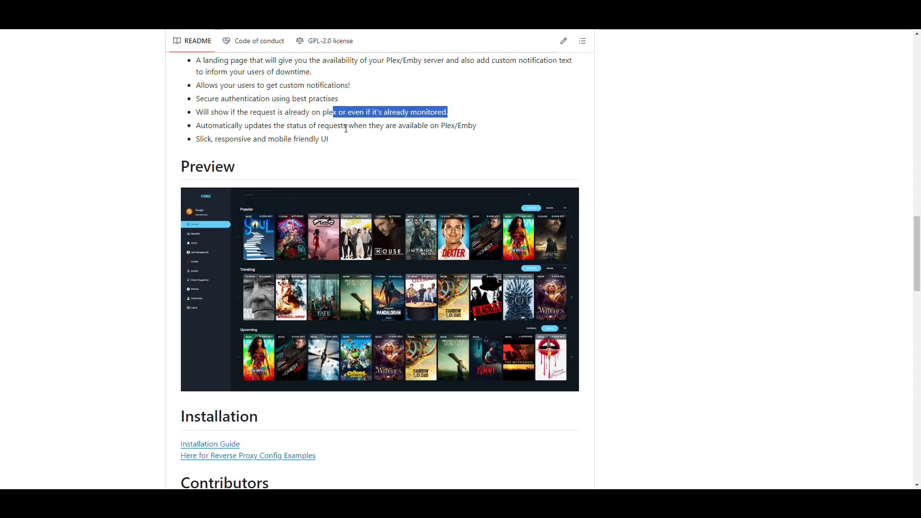
{"action": "left_click", "coordinate": [345, 131]}
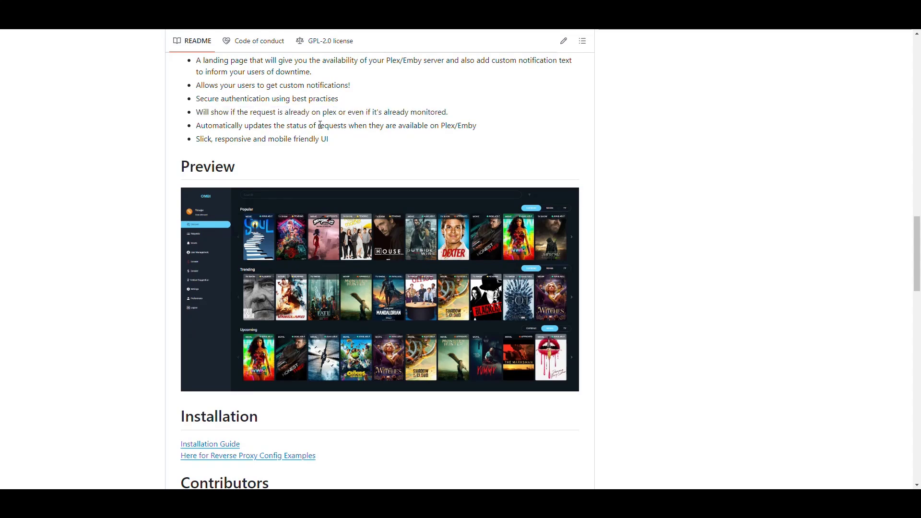
Highlight the request status updates and responsive features, scroll to Donation, then jump back to the top.
{"action": "scroll", "coordinate": [347, 124], "scroll_direction": "down", "scroll_amount": 1}
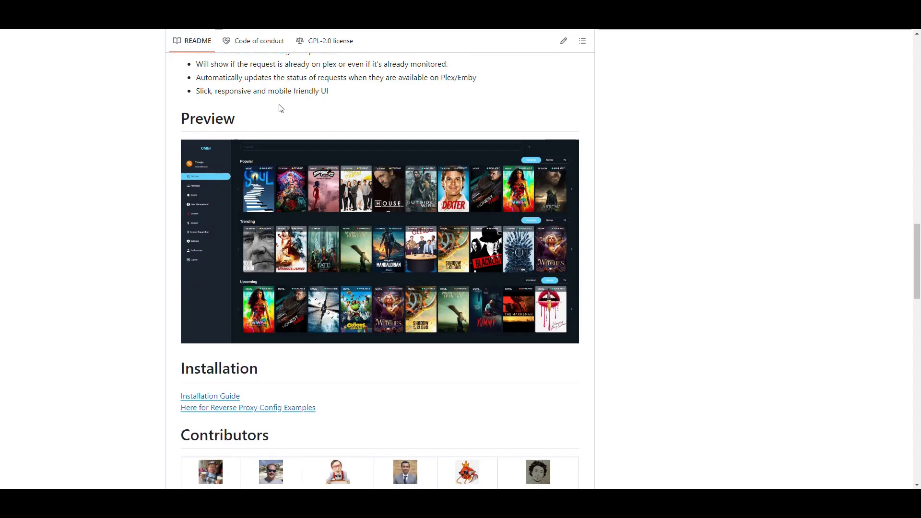
{"action": "left_click_drag", "start_coordinate": [197, 78], "coordinate": [347, 78]}
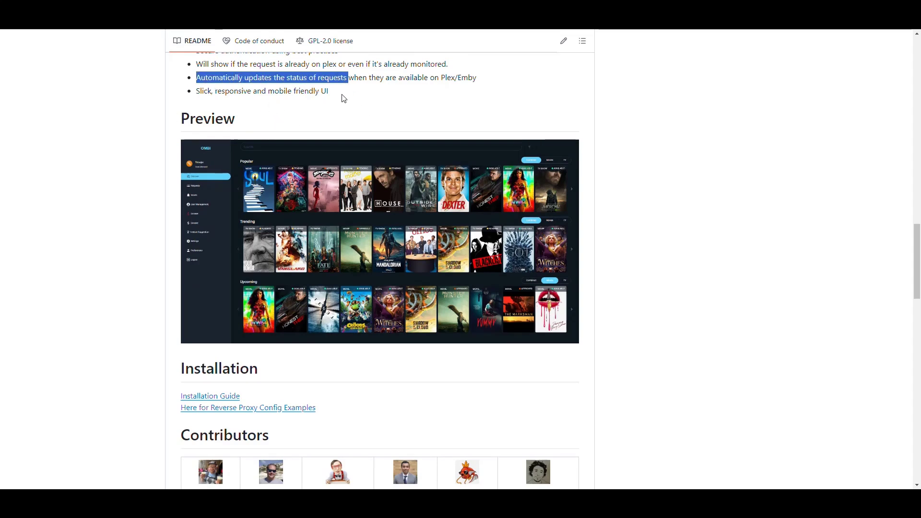
{"action": "double_click", "coordinate": [233, 91]}
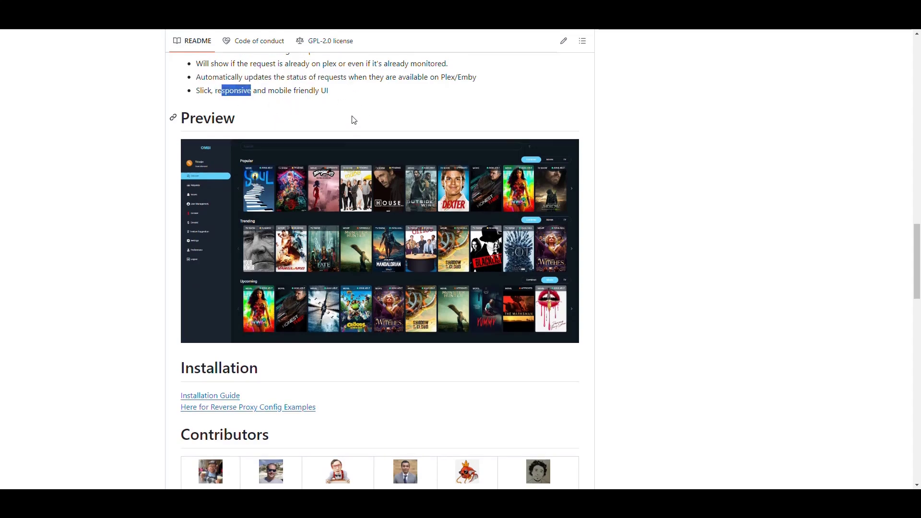
{"action": "scroll", "coordinate": [365, 158], "scroll_direction": "down", "scroll_amount": 1}
{"action": "scroll", "coordinate": [371, 180], "scroll_direction": "down", "scroll_amount": 2}
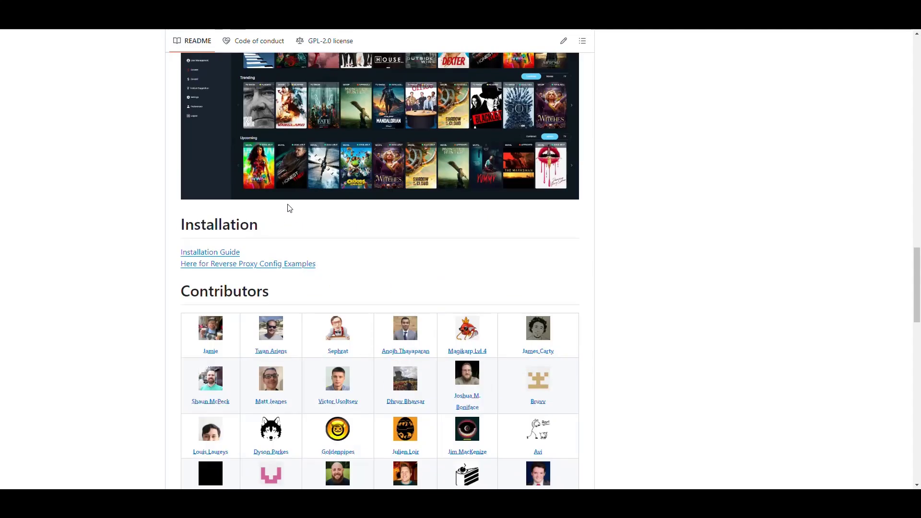
{"action": "scroll", "coordinate": [674, 151], "scroll_direction": "down", "scroll_amount": 20}
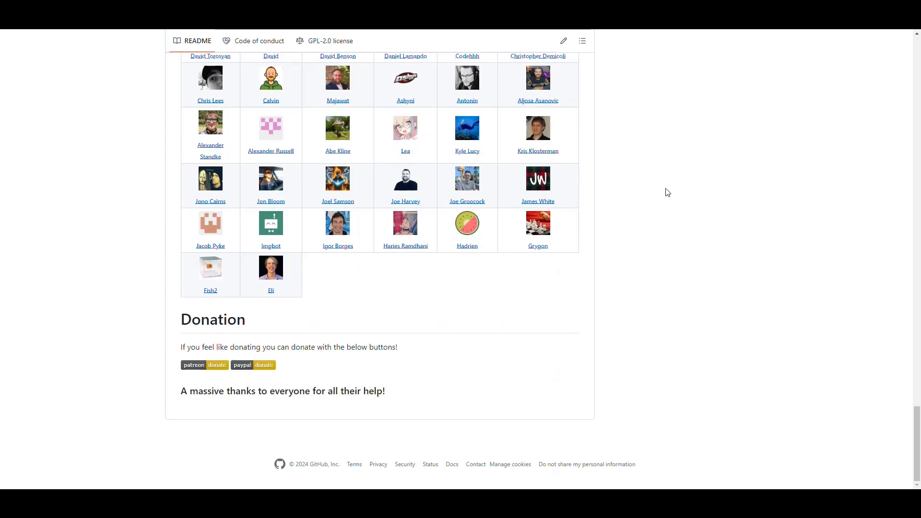
{"action": "key", "text": "Home"}
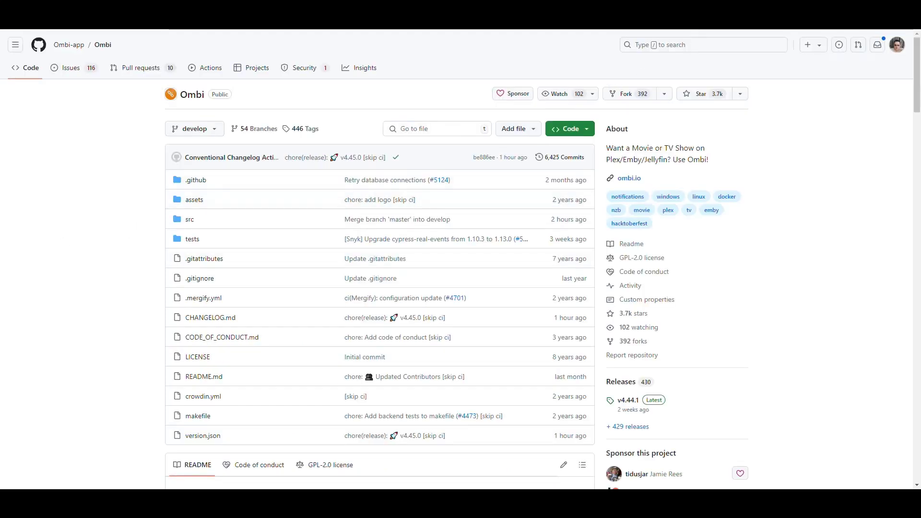
Scroll the Ombi Docs Installation guide to Docker and highlight the note that no containers are maintained.
{"action": "left_click", "coordinate": [672, 14]}
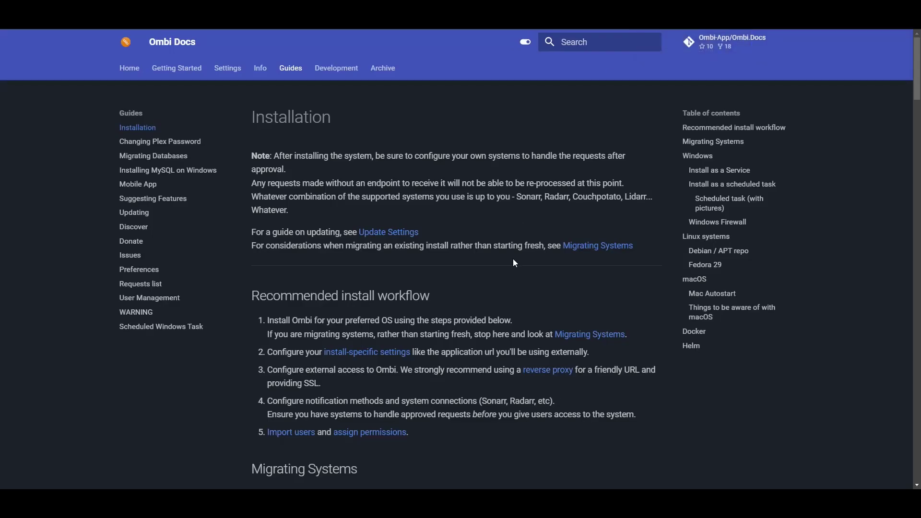
{"action": "scroll", "coordinate": [497, 246], "scroll_direction": "down", "scroll_amount": 1}
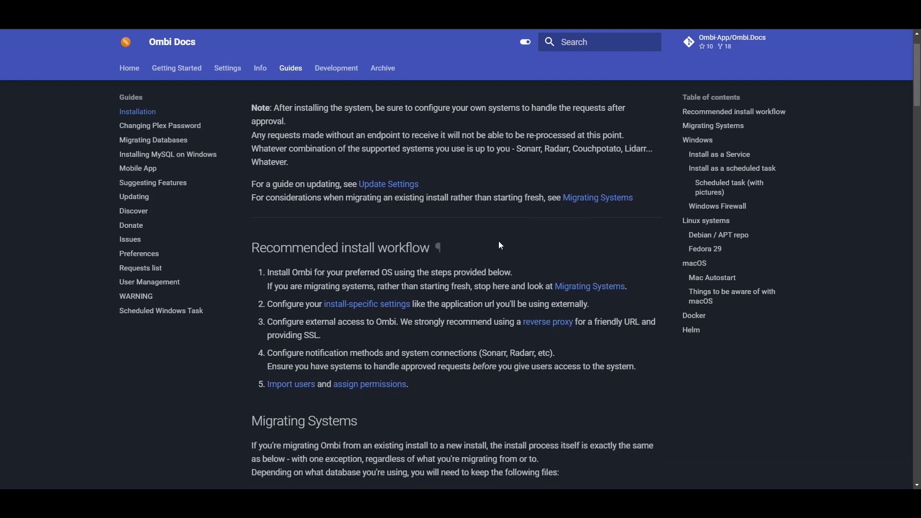
{"action": "scroll", "coordinate": [499, 241], "scroll_direction": "down", "scroll_amount": 10}
{"action": "scroll", "coordinate": [448, 157], "scroll_direction": "down", "scroll_amount": 15}
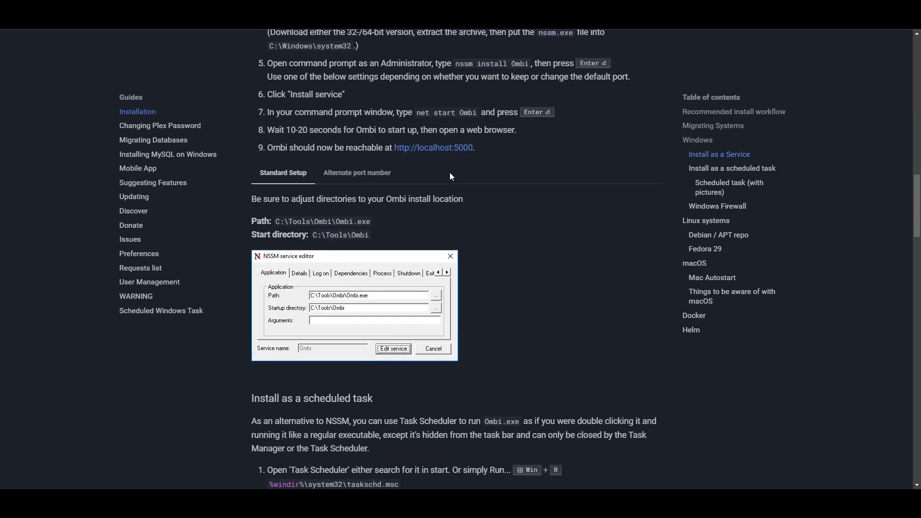
{"action": "scroll", "coordinate": [437, 187], "scroll_direction": "down", "scroll_amount": 5}
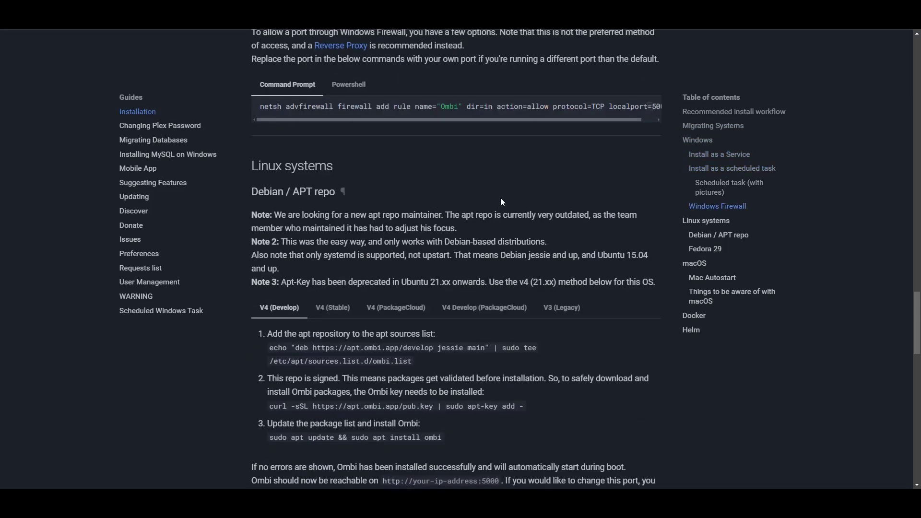
{"action": "scroll", "coordinate": [500, 197], "scroll_direction": "down", "scroll_amount": 15}
{"action": "scroll", "coordinate": [457, 189], "scroll_direction": "down", "scroll_amount": 3}
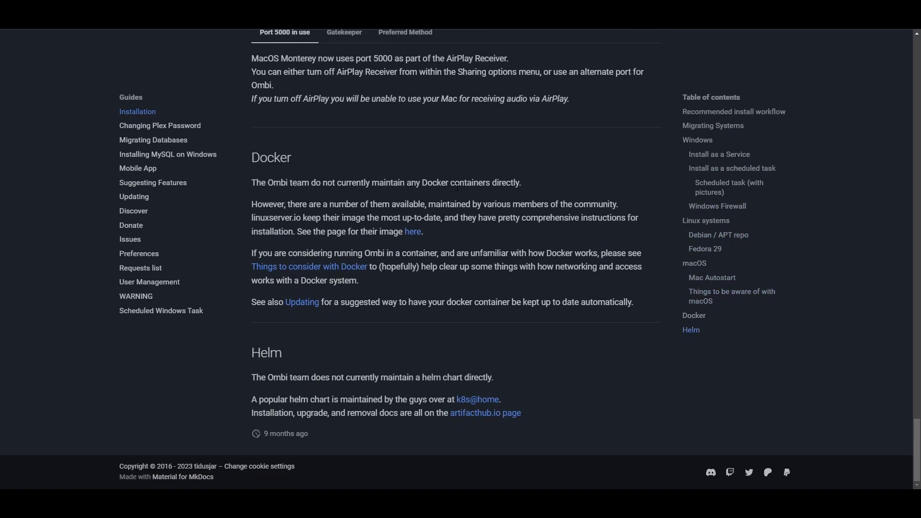
{"action": "left_click_drag", "start_coordinate": [527, 190], "coordinate": [251, 189]}
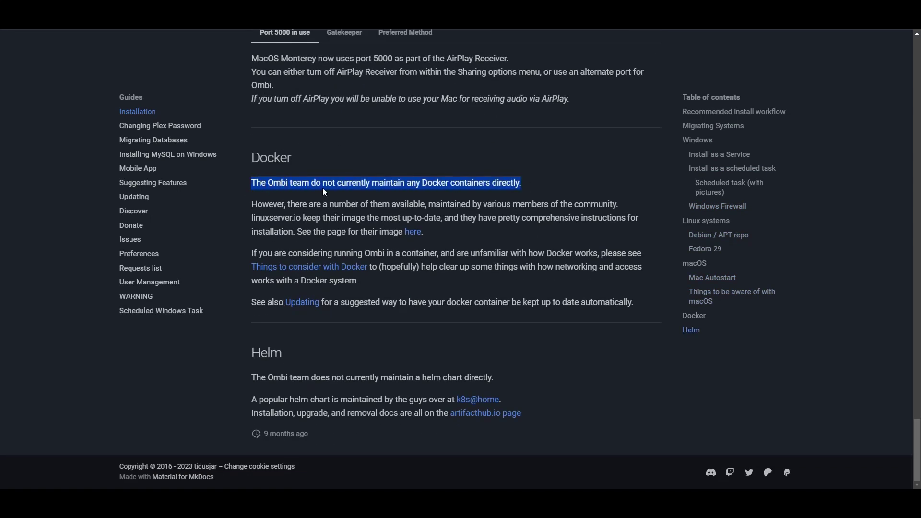
{"action": "left_click", "coordinate": [476, 247]}
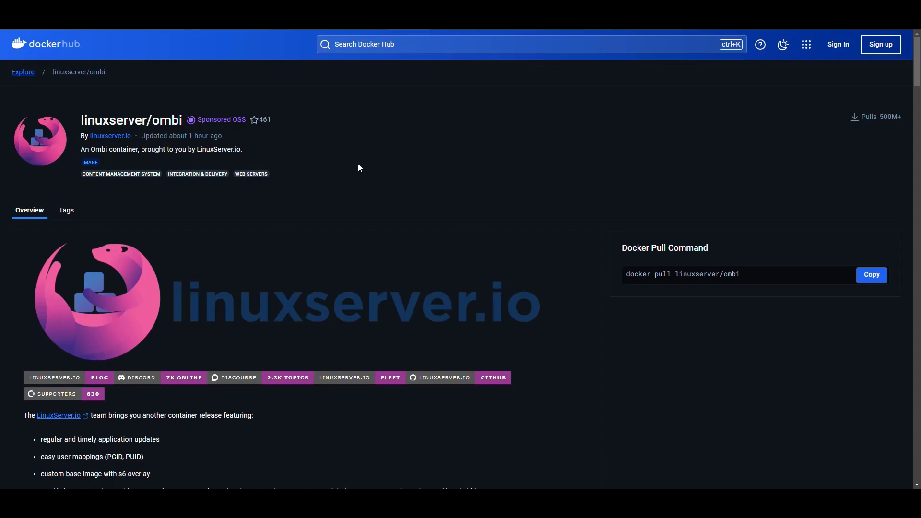
Highlight when the linuxserver/ombi image was last updated.
{"action": "left_click_drag", "start_coordinate": [228, 136], "coordinate": [140, 136]}
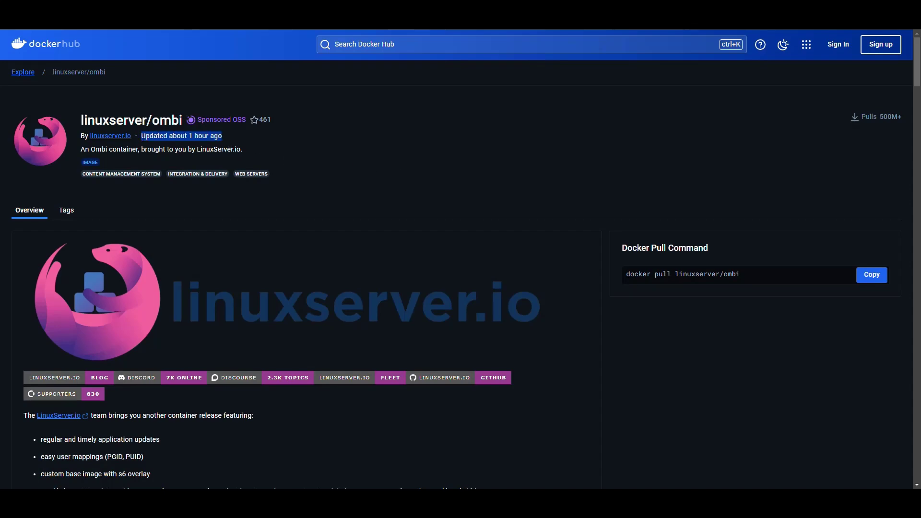
{"action": "left_click", "coordinate": [224, 138]}
{"action": "left_click_drag", "start_coordinate": [222, 136], "coordinate": [175, 136]}
{"action": "left_click", "coordinate": [312, 154]}
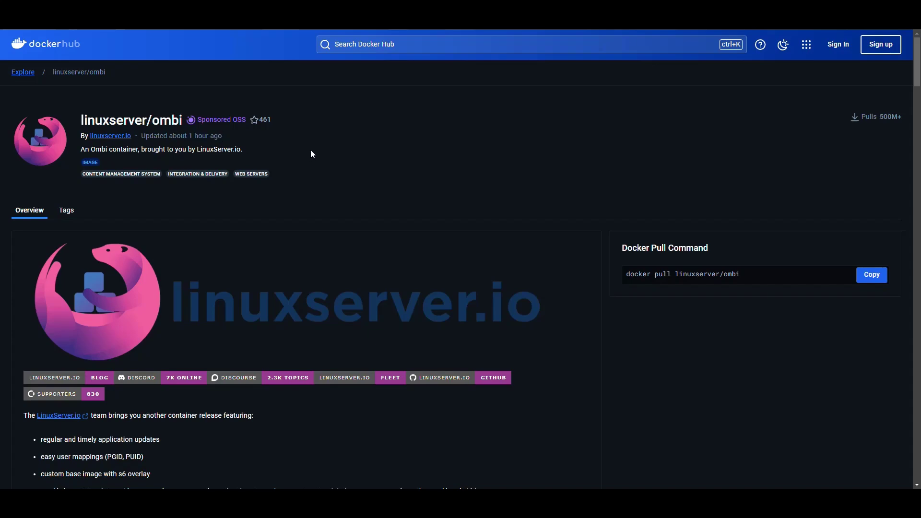
Scroll through Supported Architectures and Version Tags, highlighting x86-64 and the latest tag.
{"action": "scroll", "coordinate": [391, 159], "scroll_direction": "down", "scroll_amount": 7}
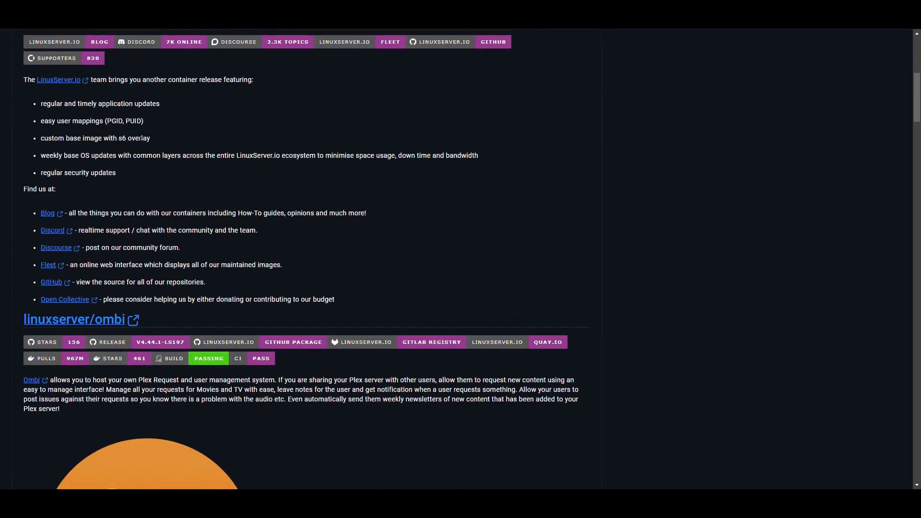
{"action": "scroll", "coordinate": [378, 176], "scroll_direction": "down", "scroll_amount": 16}
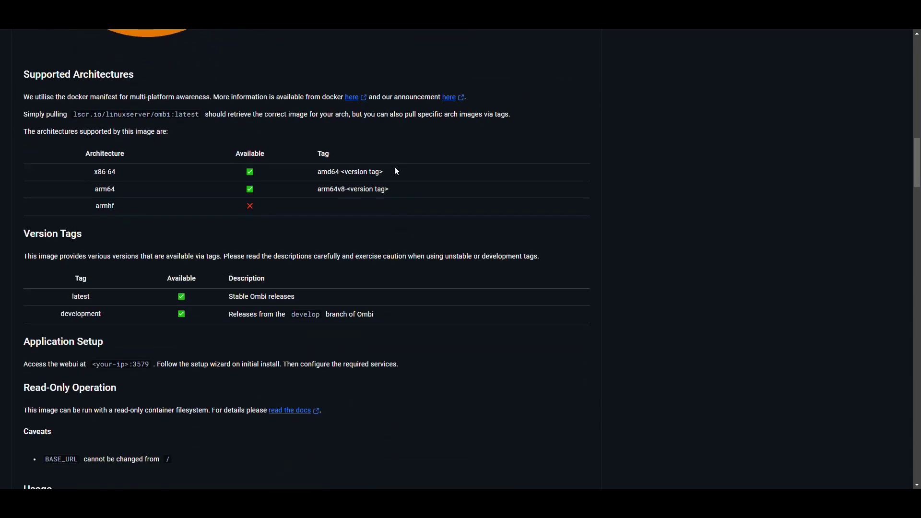
{"action": "scroll", "coordinate": [359, 182], "scroll_direction": "up", "scroll_amount": 1}
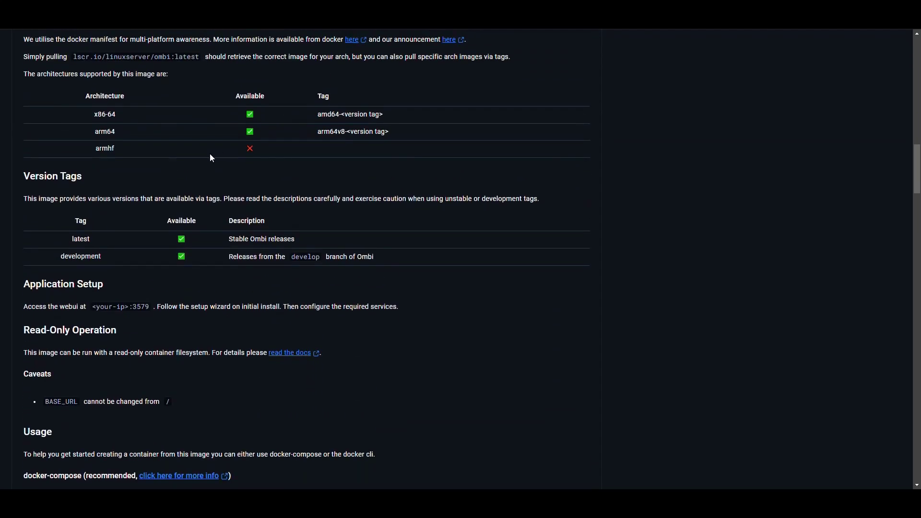
{"action": "scroll", "coordinate": [307, 182], "scroll_direction": "up", "scroll_amount": 2}
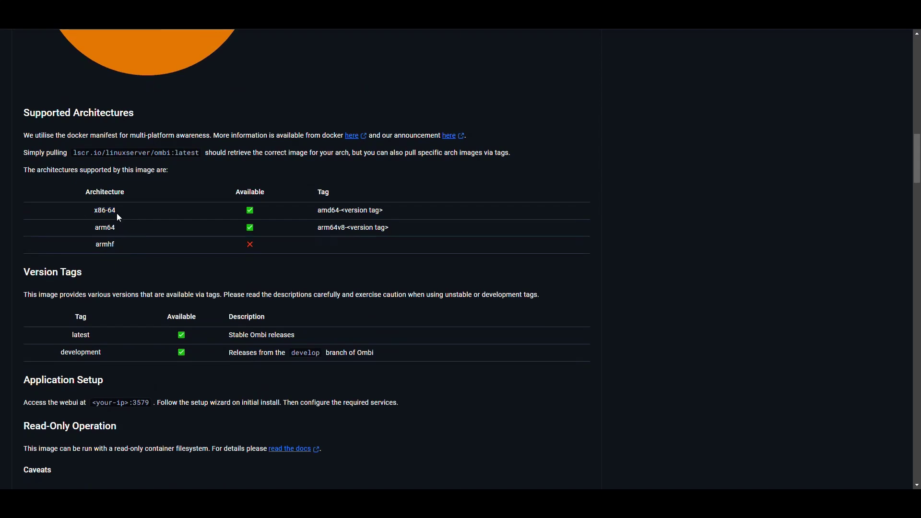
{"action": "left_click_drag", "start_coordinate": [99, 210], "coordinate": [94, 210]}
{"action": "left_click", "coordinate": [171, 253]}
{"action": "scroll", "coordinate": [391, 244], "scroll_direction": "down", "scroll_amount": 5}
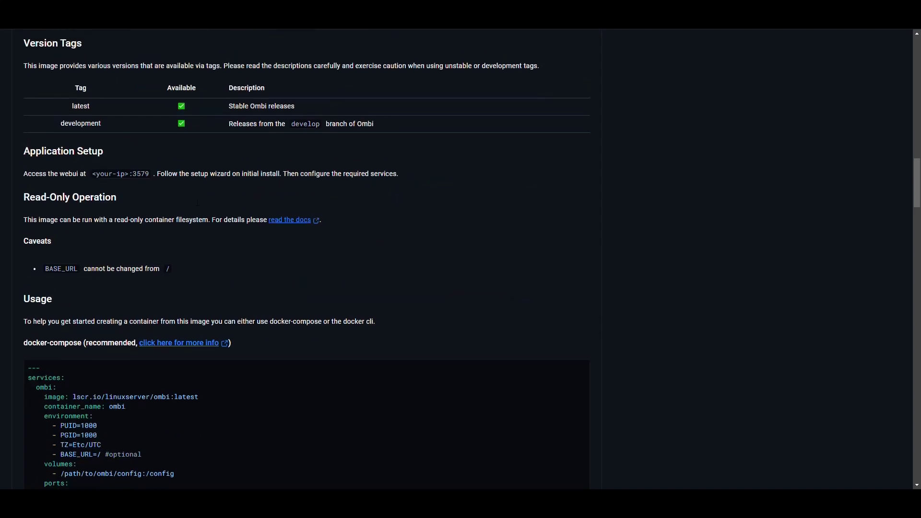
{"action": "scroll", "coordinate": [120, 191], "scroll_direction": "up", "scroll_amount": 1}
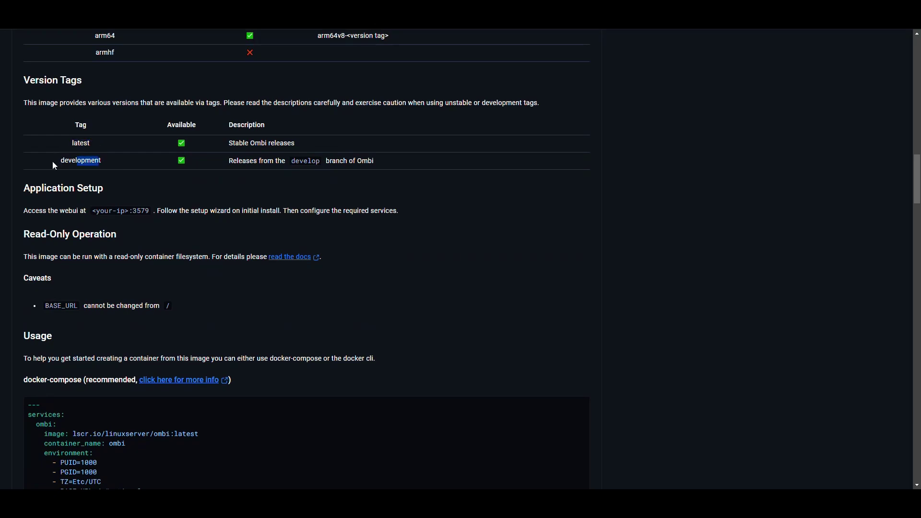
{"action": "left_click", "coordinate": [318, 213]}
{"action": "scroll", "coordinate": [420, 209], "scroll_direction": "down", "scroll_amount": 5}
Copy the docker-compose example from the linuxserver/ombi Usage section.
{"action": "scroll", "coordinate": [411, 221], "scroll_direction": "down", "scroll_amount": 1}
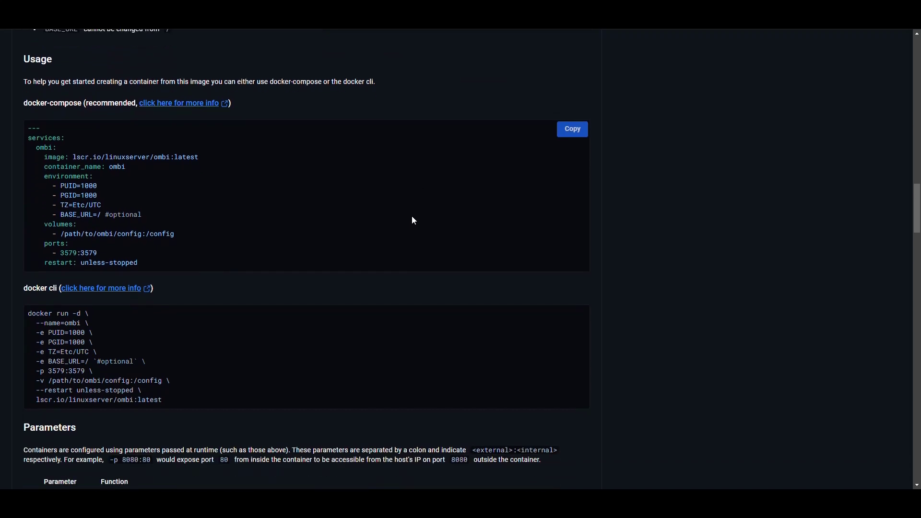
{"action": "scroll", "coordinate": [259, 156], "scroll_direction": "up", "scroll_amount": 1}
{"action": "left_click_drag", "start_coordinate": [23, 140], "coordinate": [85, 140]}
{"action": "left_click", "coordinate": [158, 192]}
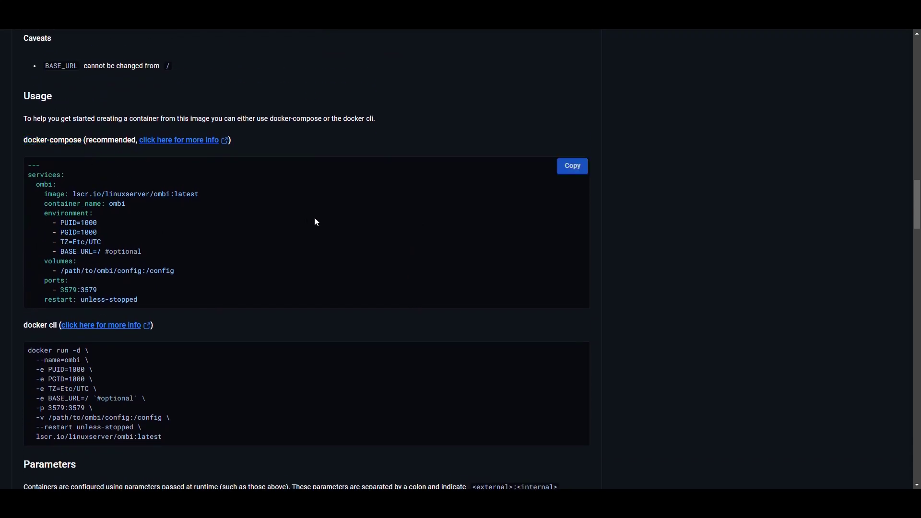
{"action": "left_click", "coordinate": [573, 167]}
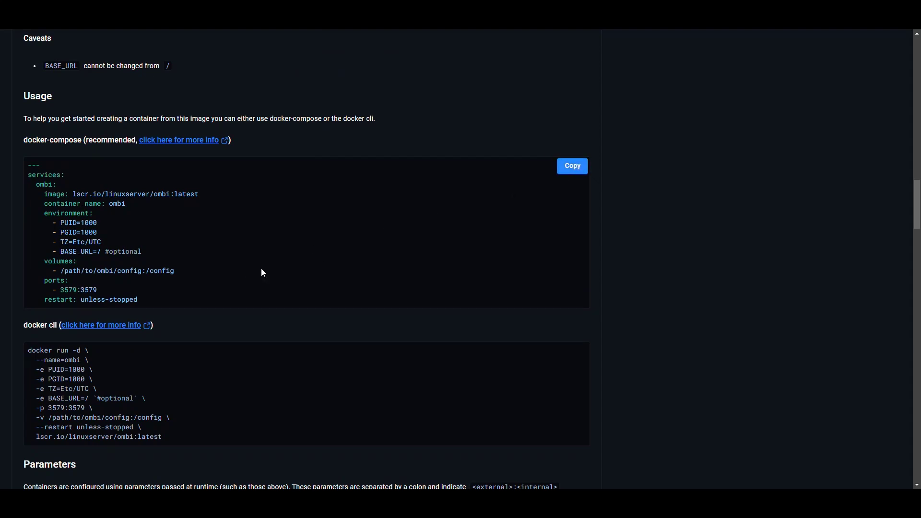
Review the Parameters table, highlighting PUID, BASE_URL=/, /config and the read-only filesystem row.
{"action": "scroll", "coordinate": [257, 267], "scroll_direction": "down", "scroll_amount": 9}
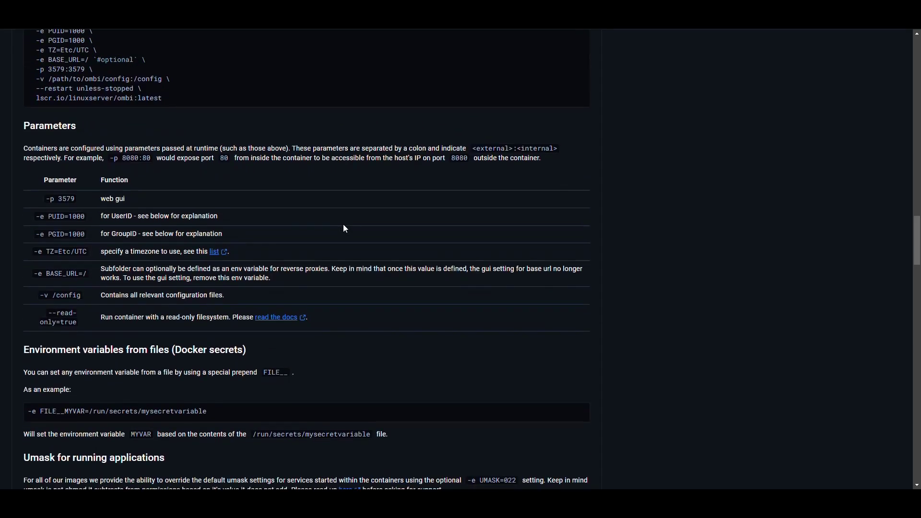
{"action": "scroll", "coordinate": [188, 209], "scroll_direction": "up", "scroll_amount": 1}
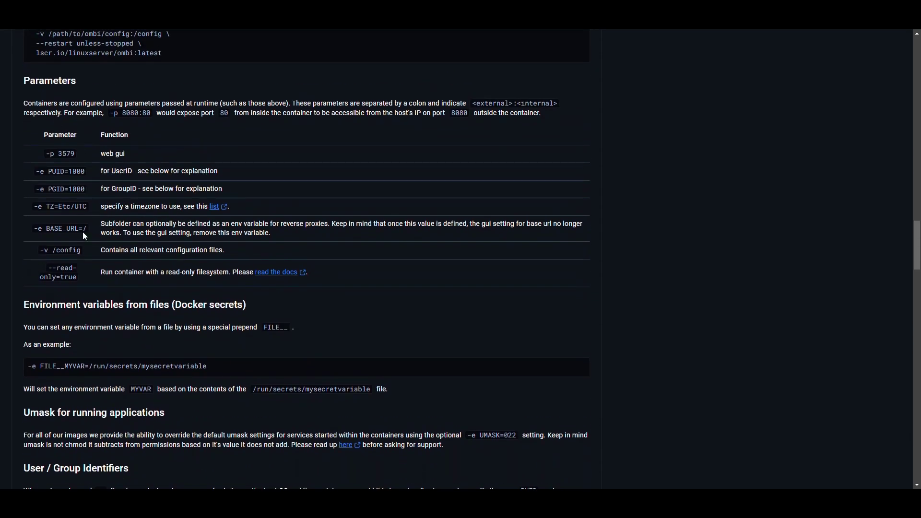
{"action": "scroll", "coordinate": [84, 235], "scroll_direction": "up", "scroll_amount": 10}
{"action": "scroll", "coordinate": [84, 235], "scroll_direction": "down", "scroll_amount": 4}
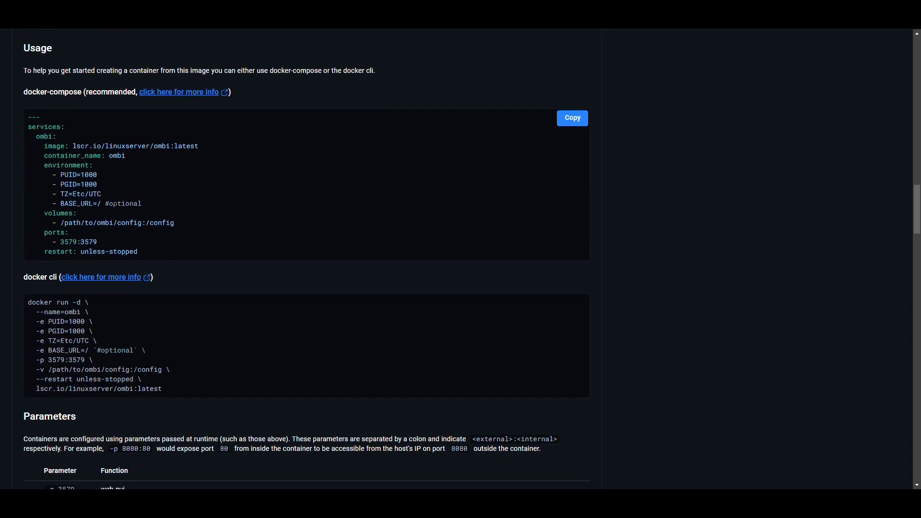
{"action": "scroll", "coordinate": [128, 205], "scroll_direction": "down", "scroll_amount": 8}
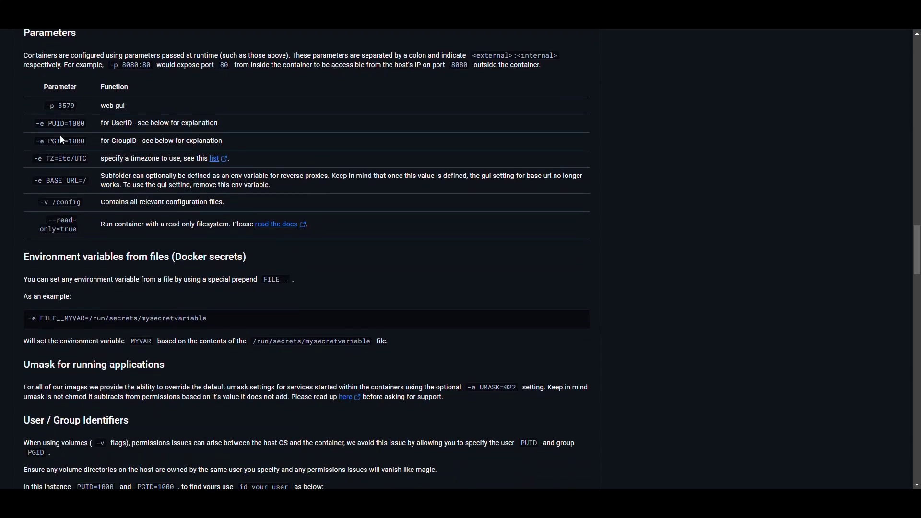
{"action": "left_click_drag", "start_coordinate": [48, 124], "coordinate": [88, 181]}
{"action": "left_click", "coordinate": [152, 186]}
{"action": "left_click_drag", "start_coordinate": [50, 202], "coordinate": [101, 205]}
{"action": "left_click", "coordinate": [102, 207]}
{"action": "left_click_drag", "start_coordinate": [108, 259], "coordinate": [117, 235]}
{"action": "left_click", "coordinate": [139, 236]}
{"action": "scroll", "coordinate": [167, 258], "scroll_direction": "up", "scroll_amount": 10}
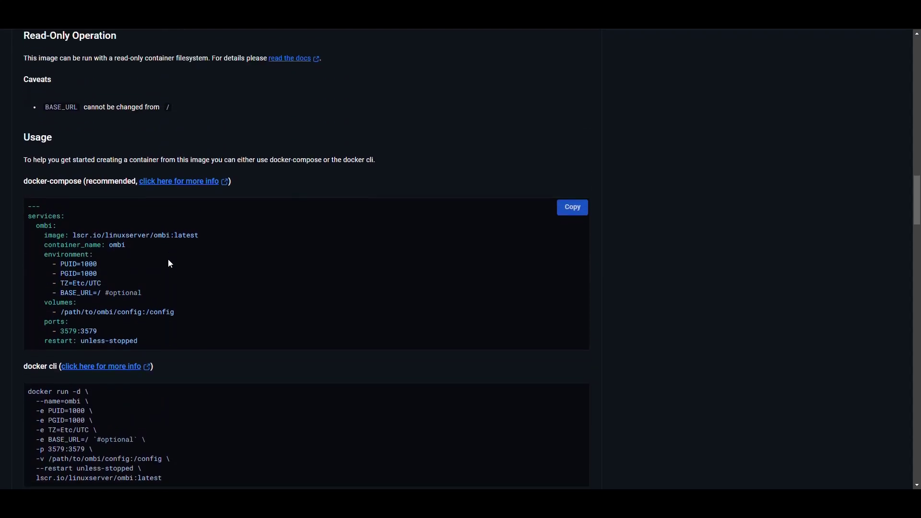
{"action": "scroll", "coordinate": [166, 215], "scroll_direction": "down", "scroll_amount": 2}
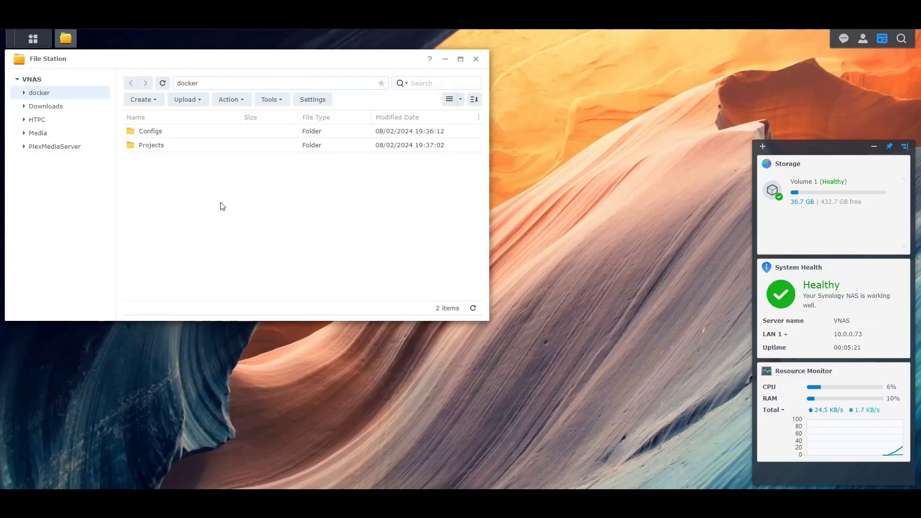
Create a folder named Ombi inside docker/Projects.
{"action": "double_click", "coordinate": [149, 149]}
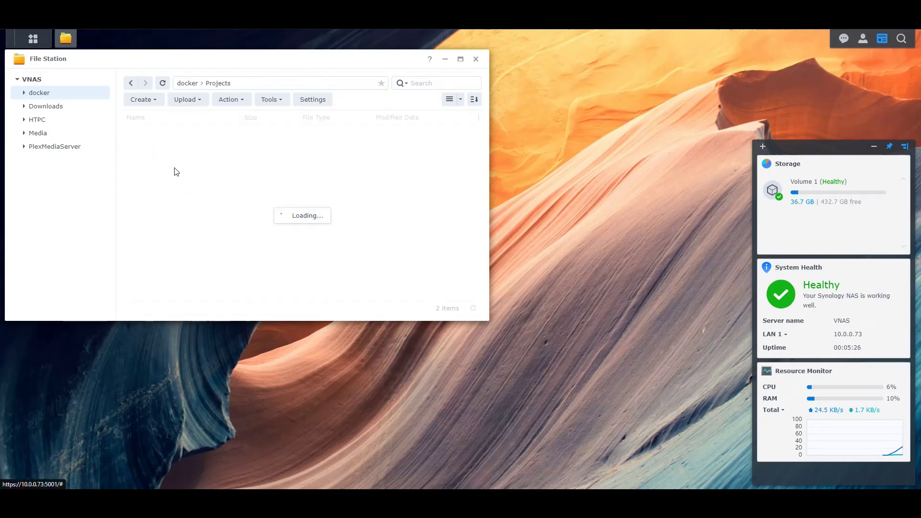
{"action": "left_click", "coordinate": [143, 99]}
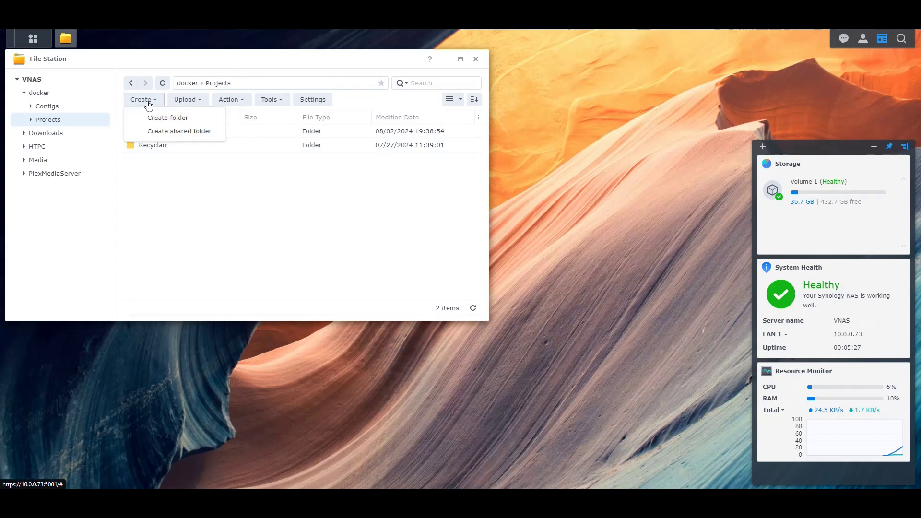
{"action": "left_click", "coordinate": [174, 117]}
{"action": "type", "text": "Ombi"}
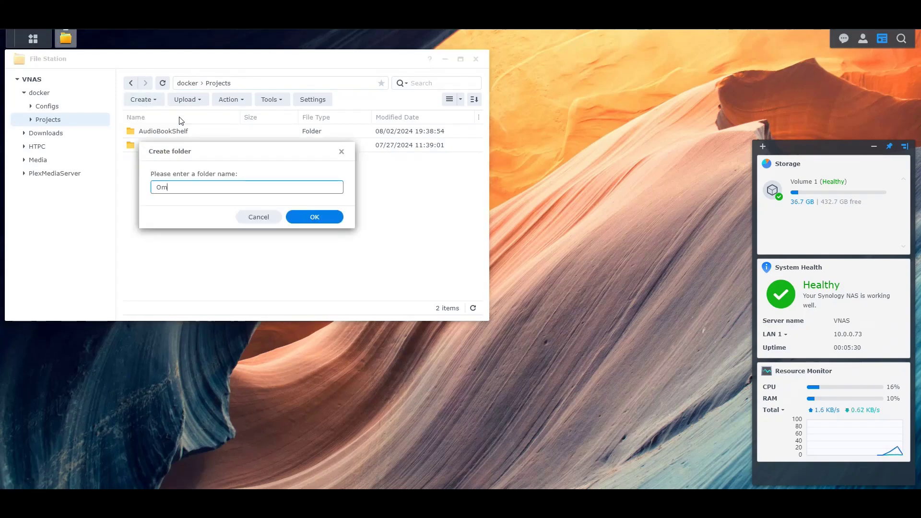
{"action": "key", "text": "Return"}
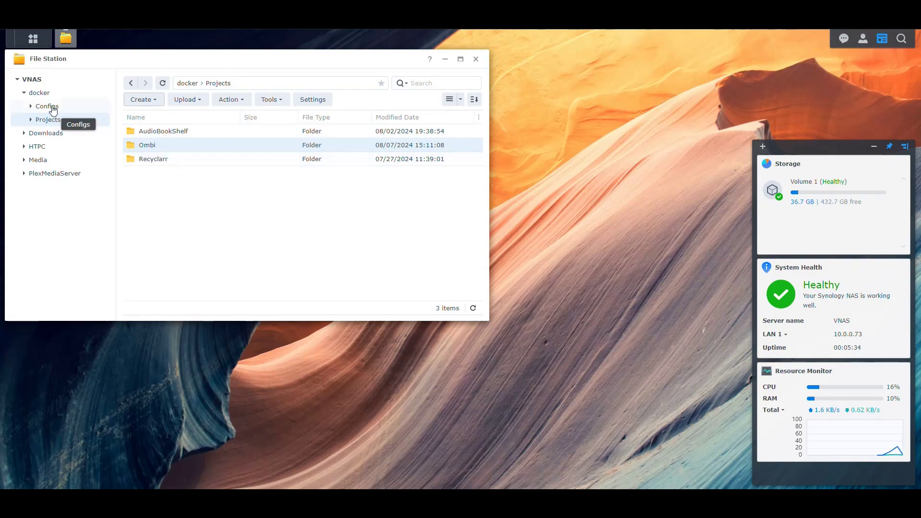
Create another folder named Ombi inside docker/Configs.
{"action": "left_click", "coordinate": [54, 107]}
{"action": "left_click", "coordinate": [142, 99]}
{"action": "left_click", "coordinate": [160, 116]}
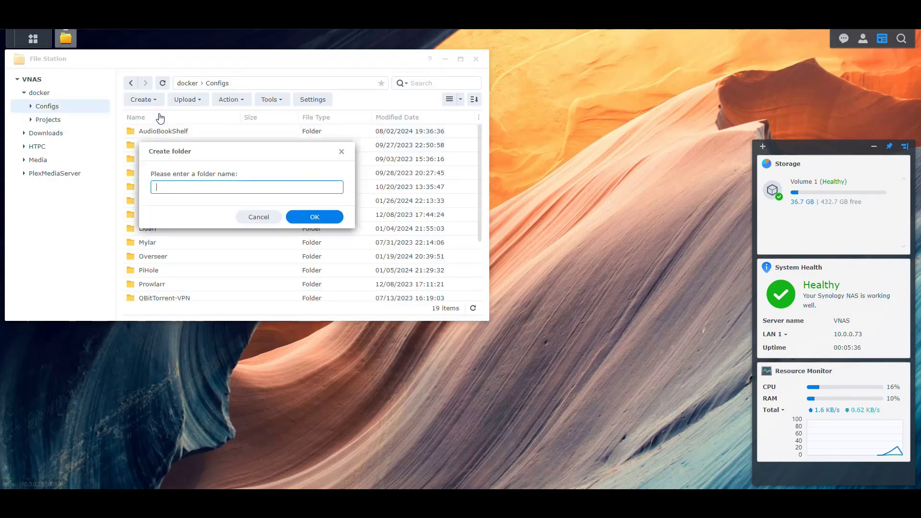
{"action": "type", "text": "Ombi"}
{"action": "key", "text": "Return"}
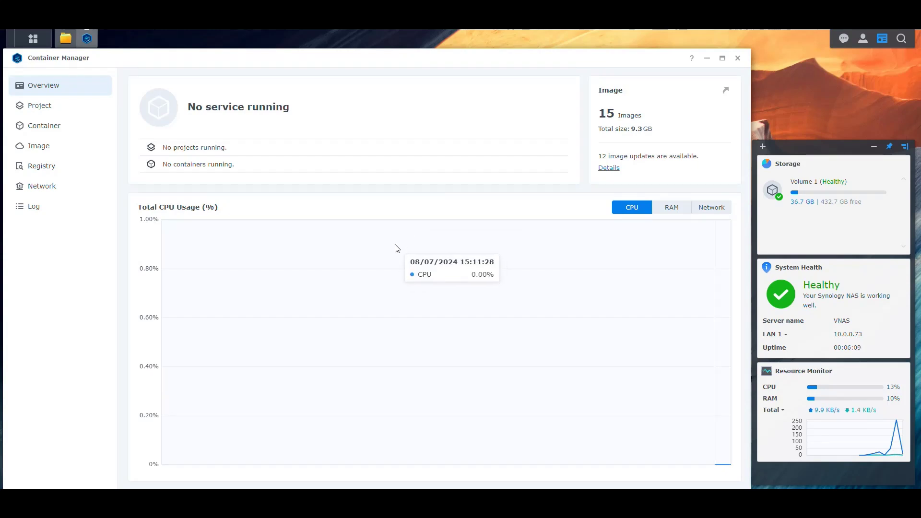
Start a new container project named Ombi with path /docker/Projects/Ombi.
{"action": "left_click", "coordinate": [39, 106]}
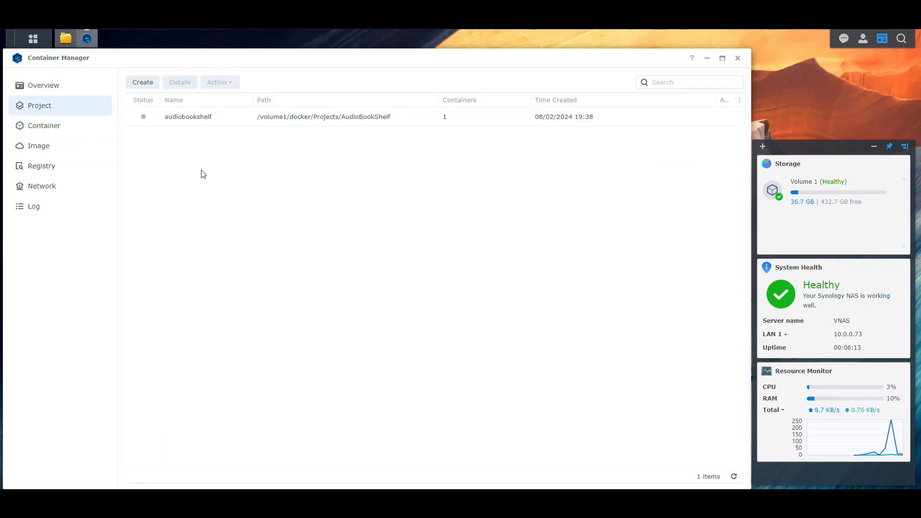
{"action": "left_click", "coordinate": [142, 83]}
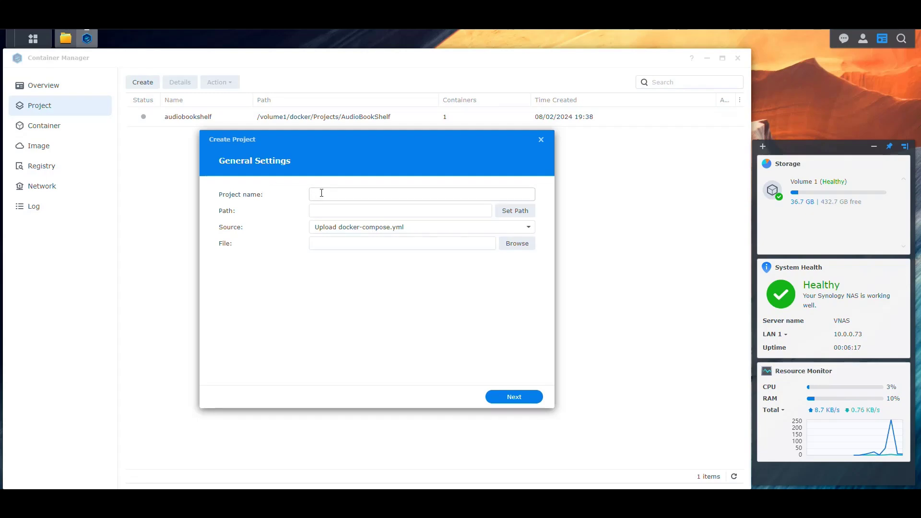
{"action": "left_click", "coordinate": [320, 193]}
{"action": "type", "text": "ombi"}
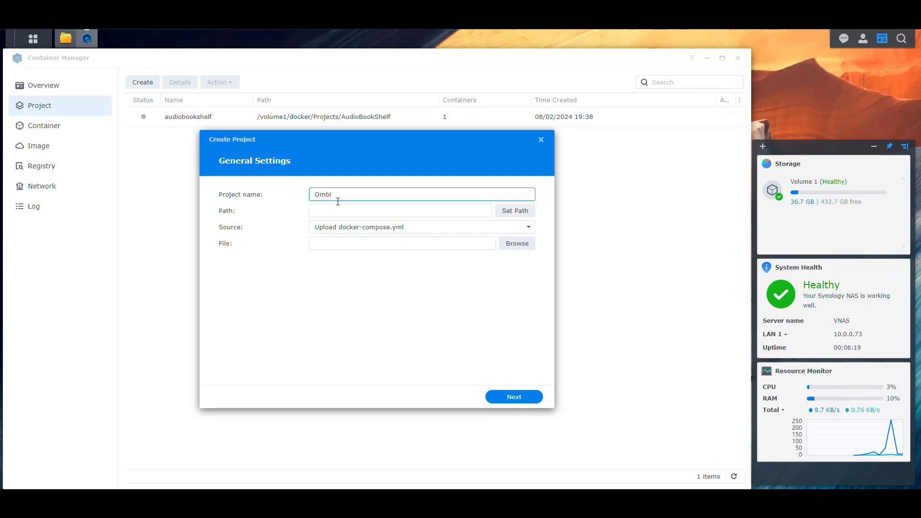
{"action": "left_click", "coordinate": [514, 211]}
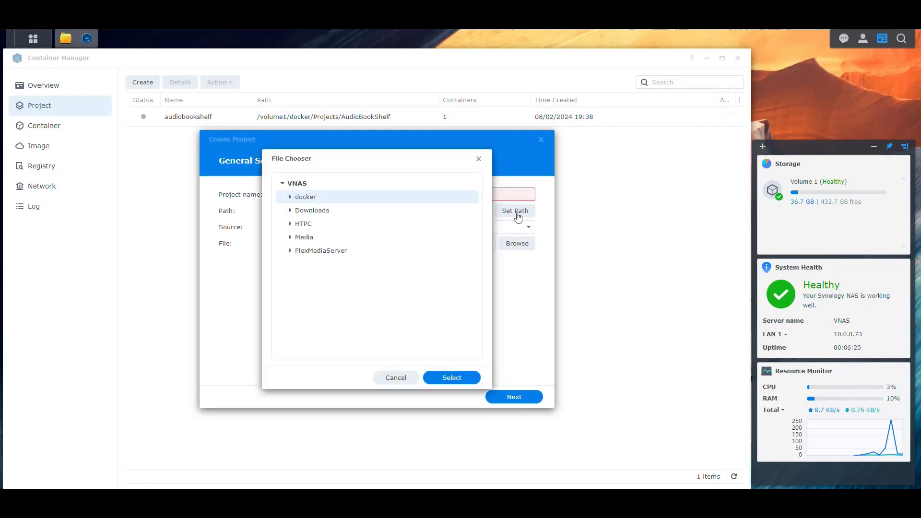
{"action": "left_click", "coordinate": [290, 197]}
{"action": "left_click", "coordinate": [297, 224]}
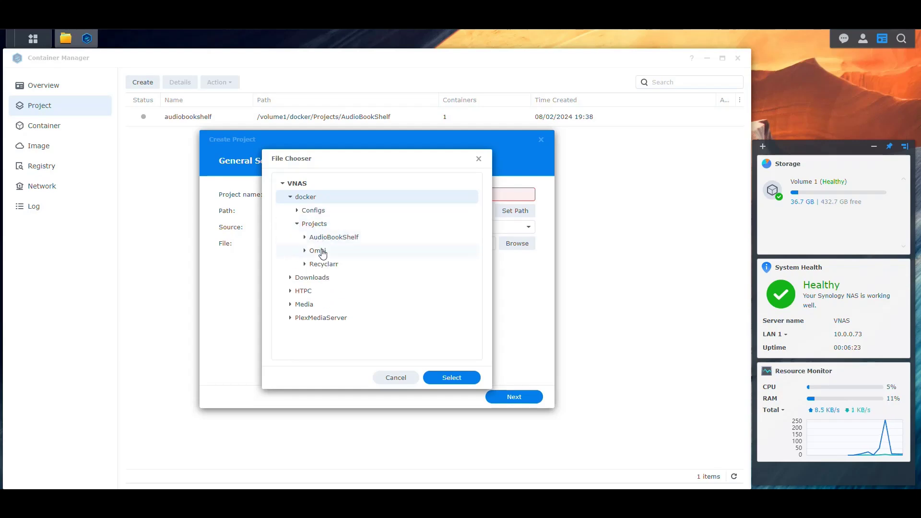
{"action": "left_click", "coordinate": [317, 250]}
{"action": "left_click", "coordinate": [447, 378]}
Choose to create a new docker-compose.yml and paste the copied Ombi configuration into it.
{"action": "left_click", "coordinate": [348, 228]}
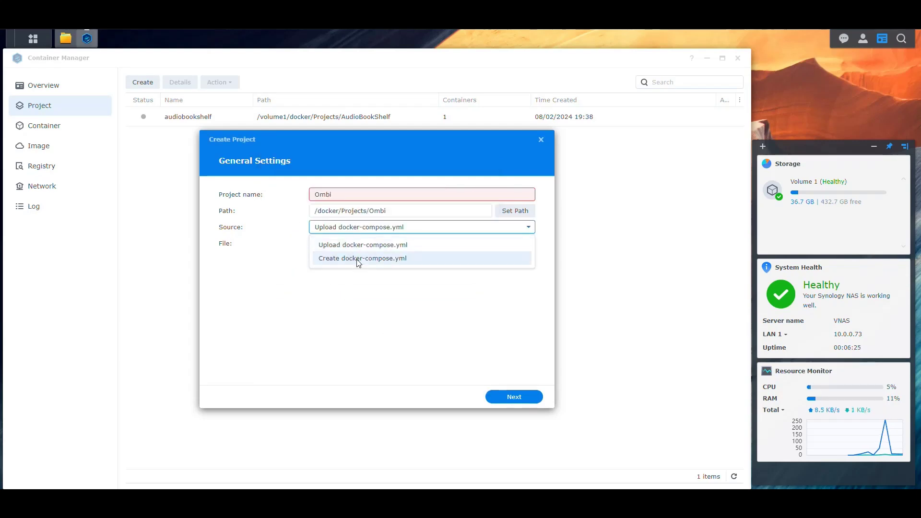
{"action": "left_click", "coordinate": [358, 259]}
{"action": "left_click", "coordinate": [360, 286]}
{"action": "key", "text": "ctrl+v"}
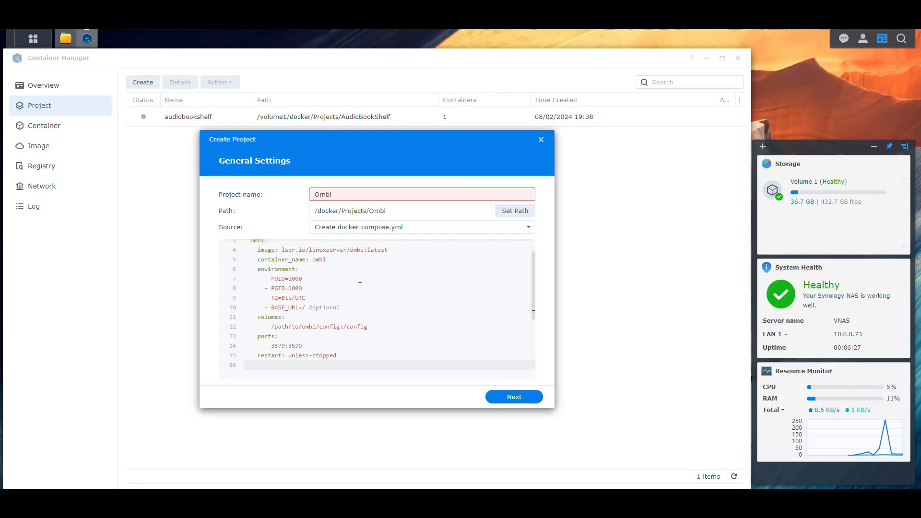
Delete the trailing blank line and the leading --- line from the compose file.
{"action": "key", "text": "BackSpace"}
{"action": "scroll", "coordinate": [364, 288], "scroll_direction": "up", "scroll_amount": 2}
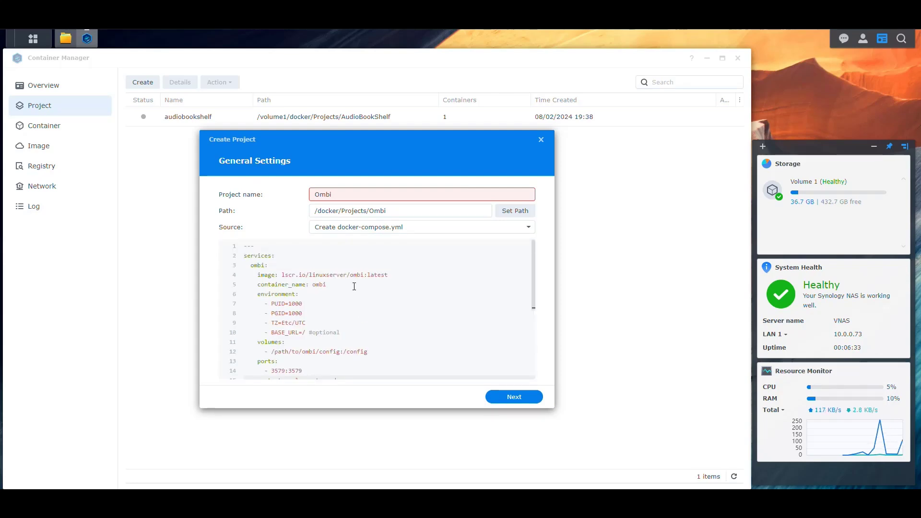
{"action": "scroll", "coordinate": [365, 287], "scroll_direction": "down", "scroll_amount": 5}
{"action": "scroll", "coordinate": [363, 284], "scroll_direction": "up", "scroll_amount": 5}
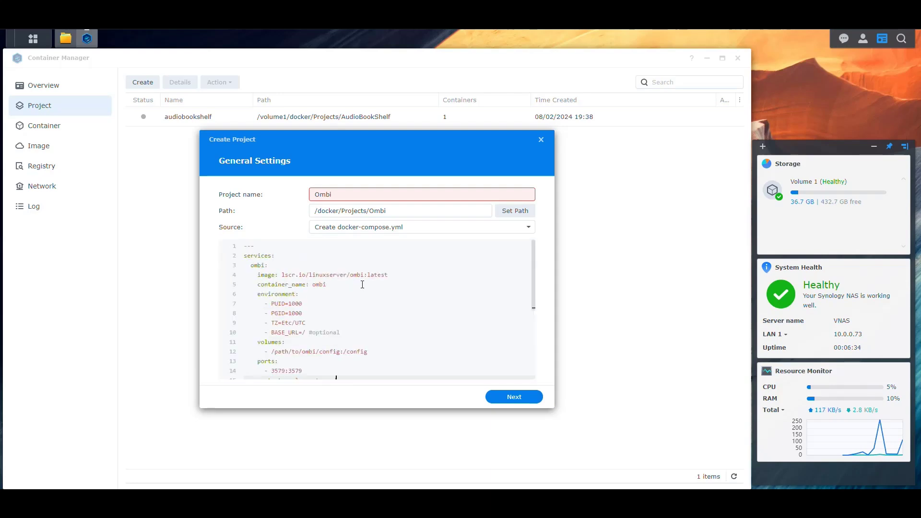
{"action": "left_click", "coordinate": [303, 247]}
{"action": "key", "text": "Delete"}
{"action": "key", "text": "Delete"}
{"action": "key", "text": "Delete"}
{"action": "key", "text": "Delete"}
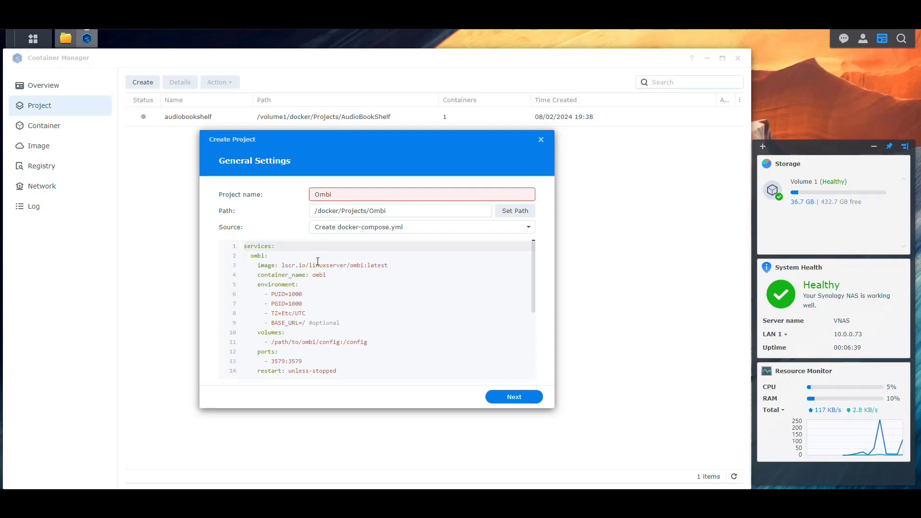
Change the project name to lowercase ombi and delete the lscr.io/ prefix from the image.
{"action": "left_click", "coordinate": [346, 192]}
{"action": "key", "text": "Home"}
{"action": "type", "text": "o"}
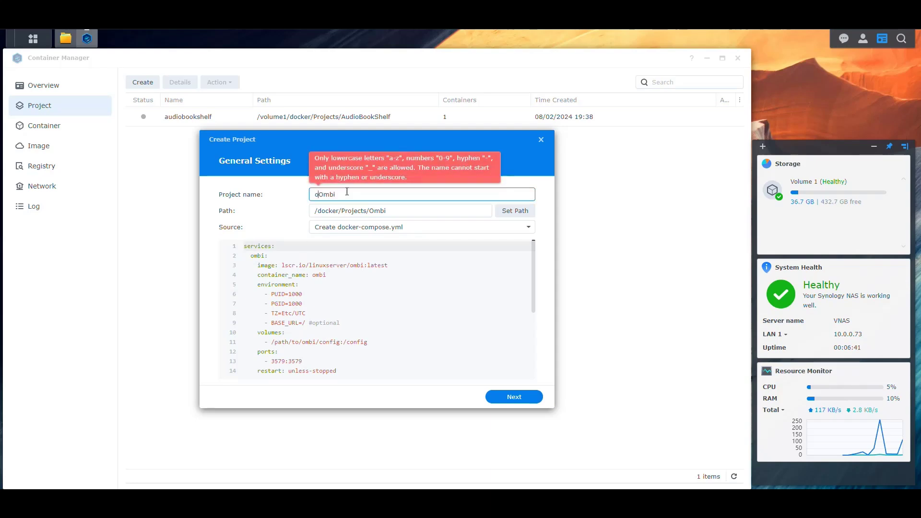
{"action": "key", "text": "Delete"}
{"action": "left_click", "coordinate": [363, 312]}
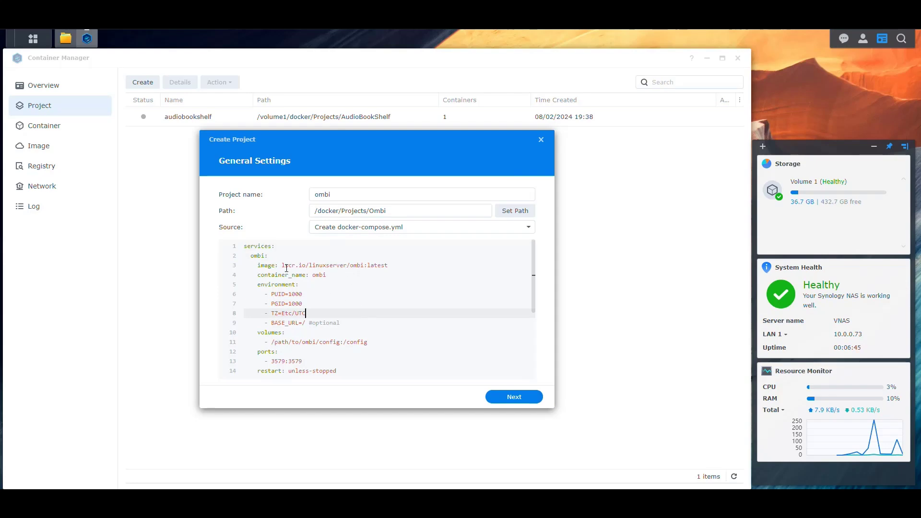
{"action": "left_click_drag", "start_coordinate": [282, 266], "coordinate": [310, 266]}
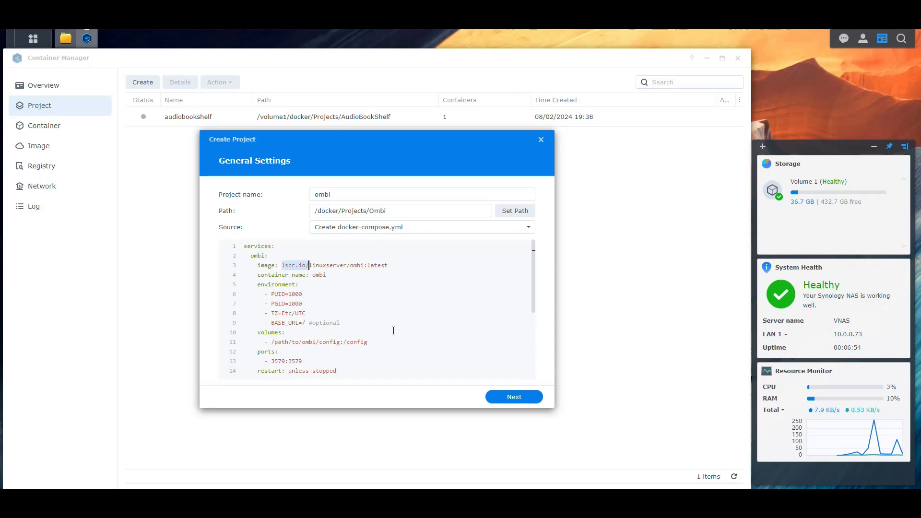
{"action": "key", "text": "BackSpace"}
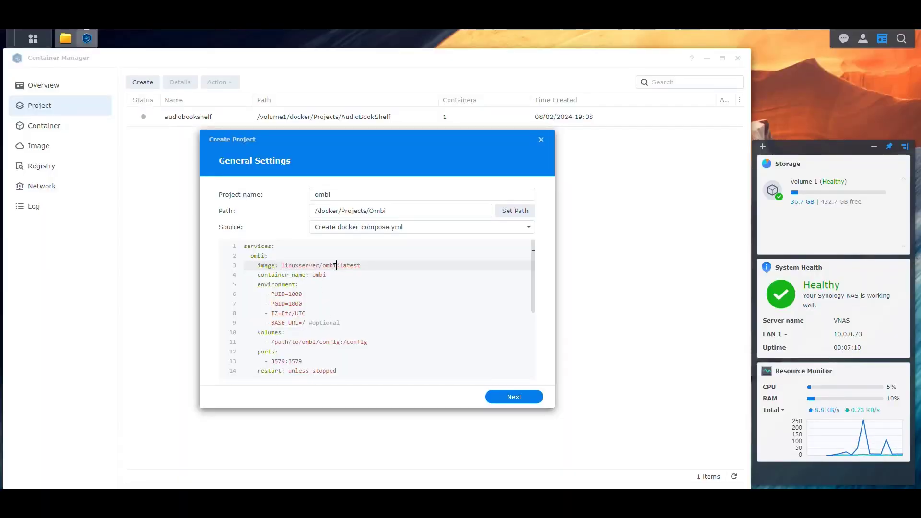
Confirm the image reads linuxserver/ombi and change PUID to 1026, leaving PGID at 100.
{"action": "left_click_drag", "start_coordinate": [336, 266], "coordinate": [282, 265]}
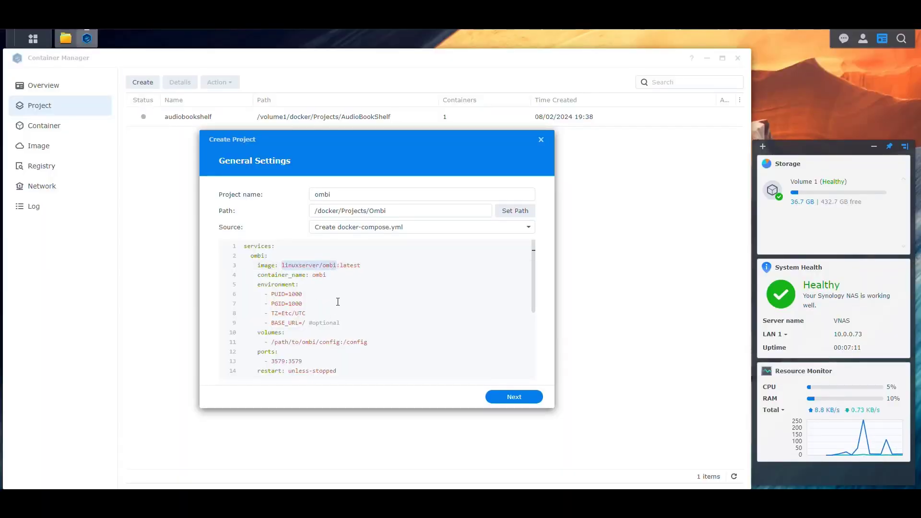
{"action": "left_click", "coordinate": [374, 265]}
{"action": "left_click", "coordinate": [315, 275]}
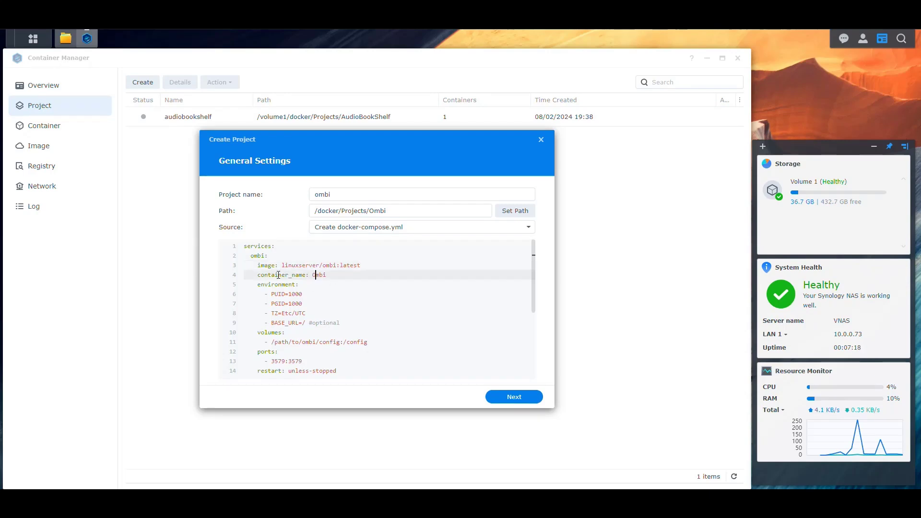
{"action": "scroll", "coordinate": [331, 277], "scroll_direction": "down", "scroll_amount": 2}
{"action": "scroll", "coordinate": [338, 292], "scroll_direction": "up", "scroll_amount": 1}
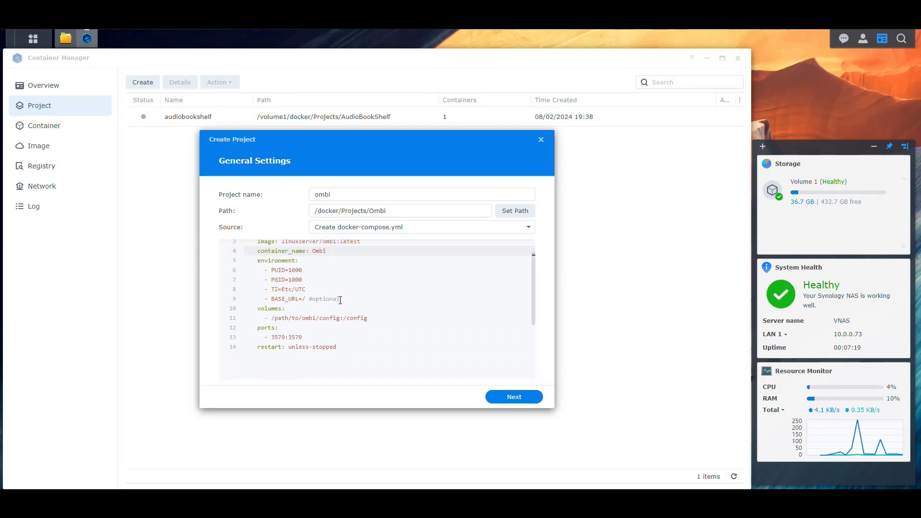
{"action": "left_click", "coordinate": [307, 271]}
{"action": "key", "text": "shift+Left"}
{"action": "key", "text": "shift+Left"}
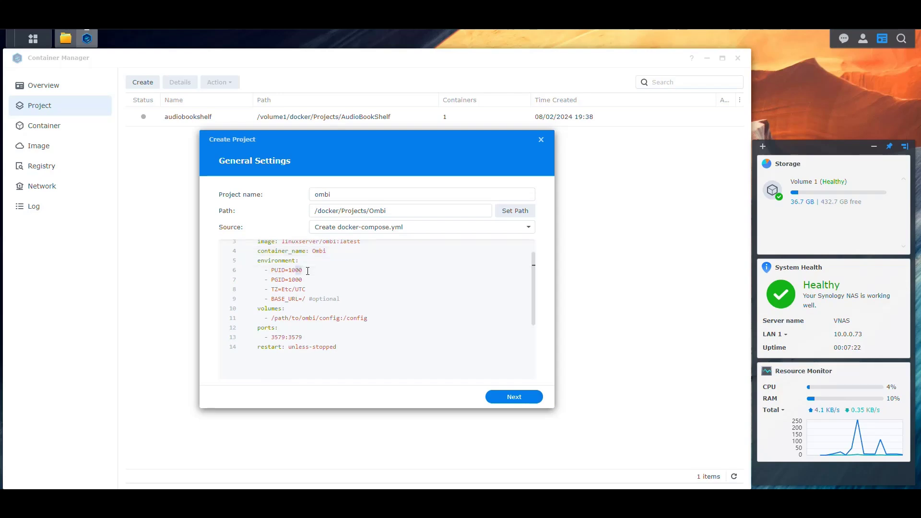
{"action": "type", "text": "26"}
{"action": "left_click", "coordinate": [313, 280]}
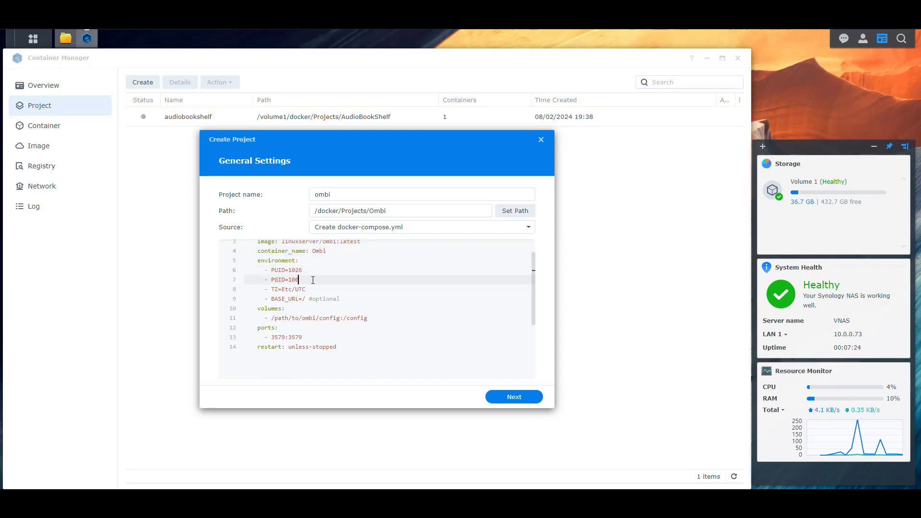
Change the timezone from Etc/UTC to America/New_York.
{"action": "left_click", "coordinate": [290, 289]}
{"action": "key", "text": "ctrl+shift+Left"}
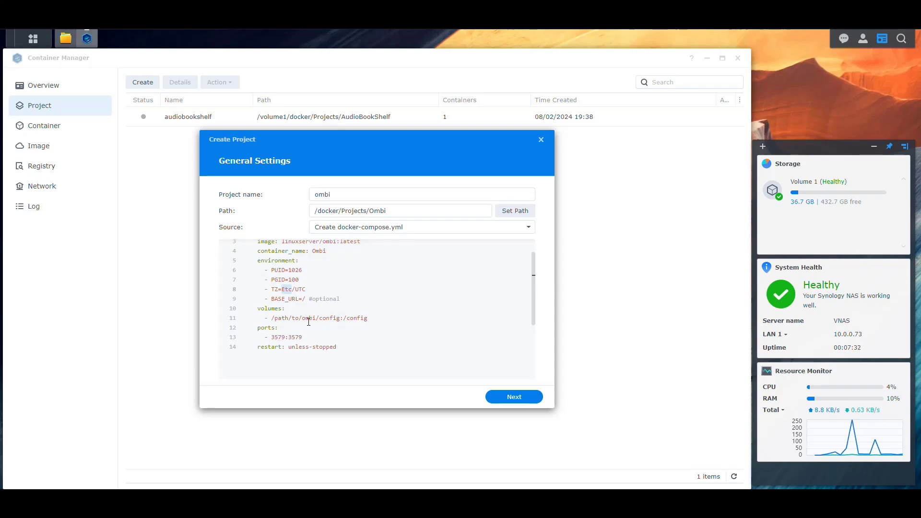
{"action": "type", "text": "America/"}
{"action": "key", "text": "Right"}
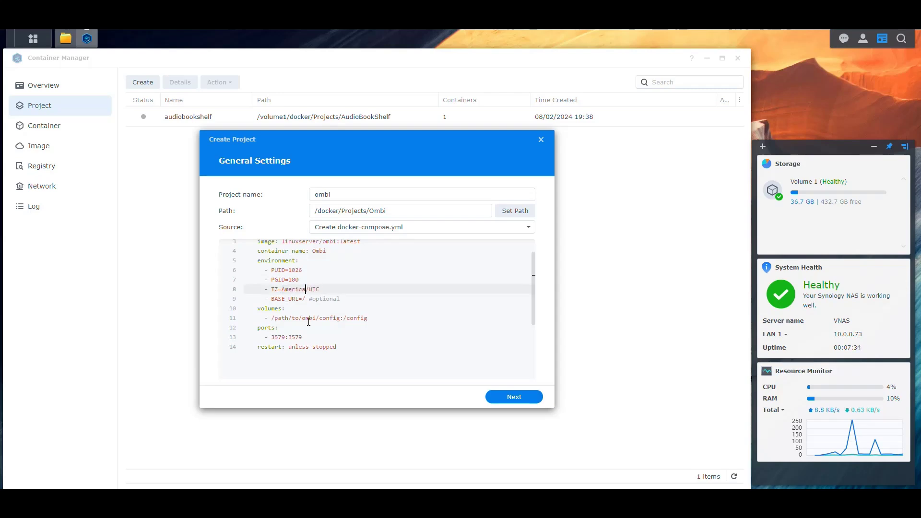
{"action": "key", "text": "ctrl+shift+Right"}
{"action": "type", "text": "New_YTork"}
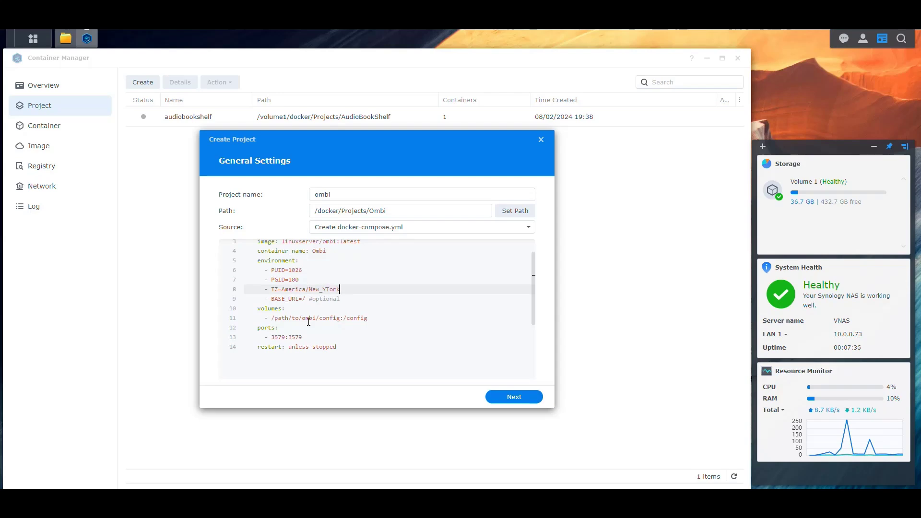
{"action": "key", "text": "Left"}
{"action": "key", "text": "Left"}
{"action": "key", "text": "Left"}
{"action": "key", "text": "BackSpace"}
Remove the BASE_URL line and select the /path/to/ombi/config host volume path.
{"action": "left_click", "coordinate": [357, 300]}
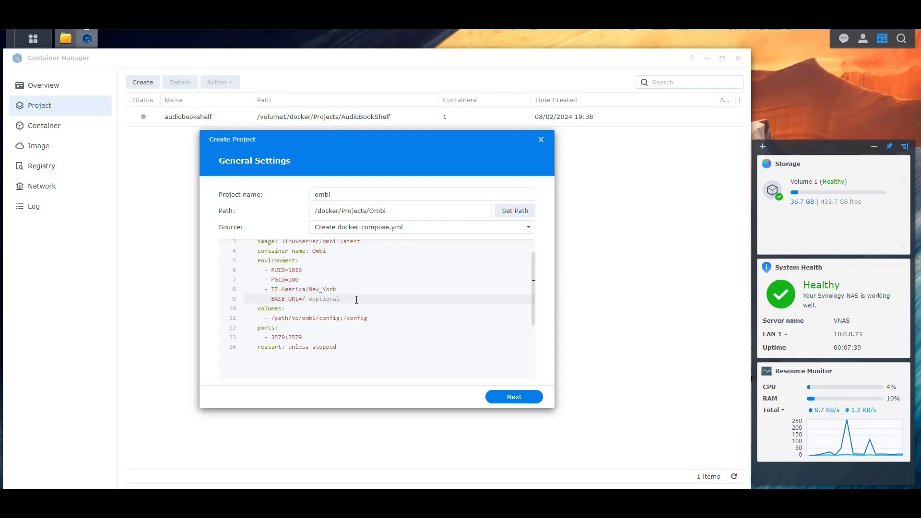
{"action": "key", "text": "shift+Up"}
{"action": "key", "text": "BackSpace"}
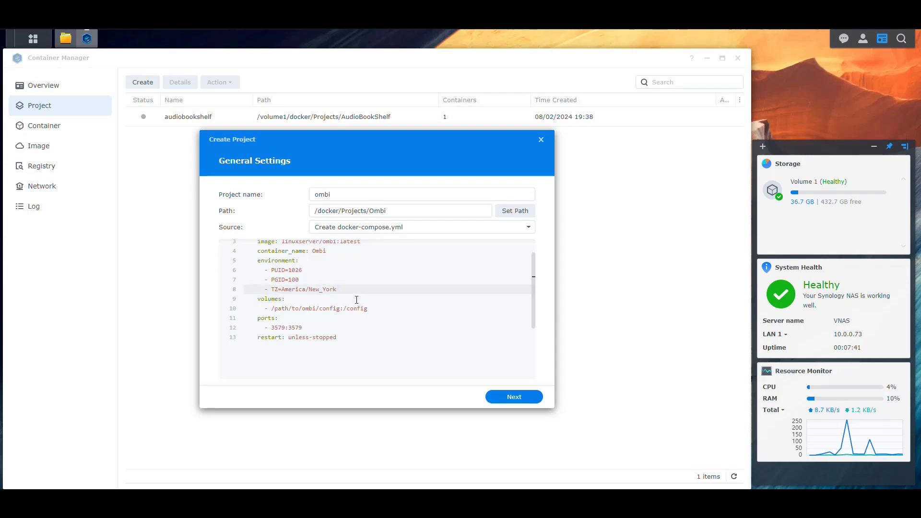
{"action": "left_click_drag", "start_coordinate": [340, 309], "coordinate": [272, 308]}
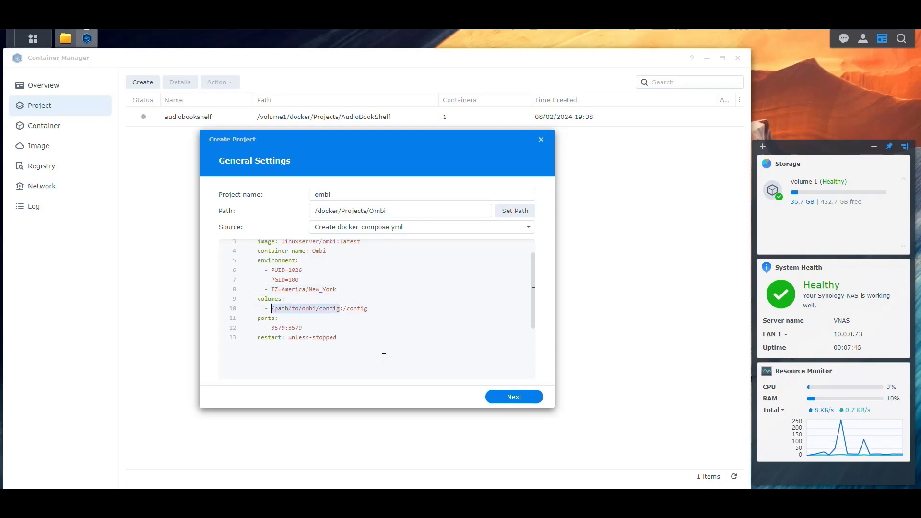
{"action": "left_click_drag", "start_coordinate": [370, 309], "coordinate": [272, 310]}
Copy the Ombi folder's location /volume1/docker/Configs/Ombi from its Properties, then close them.
{"action": "left_click", "coordinate": [66, 38]}
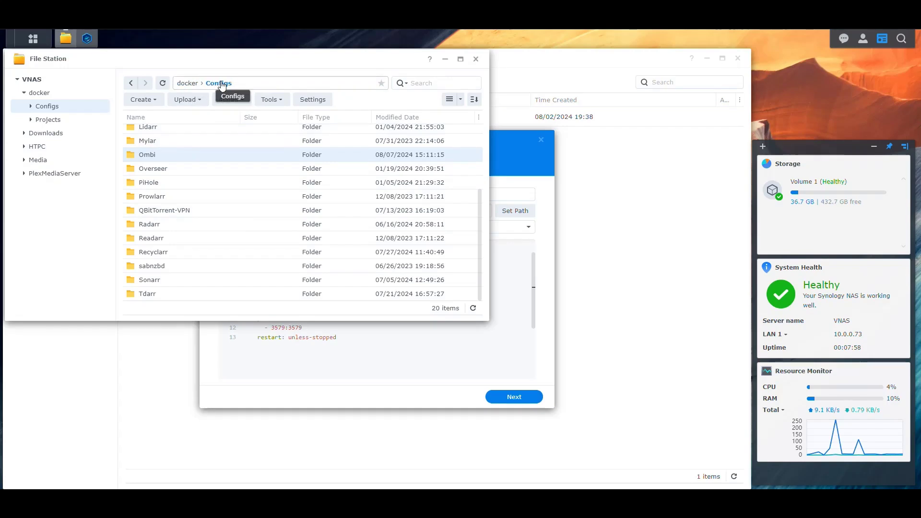
{"action": "right_click", "coordinate": [157, 155]}
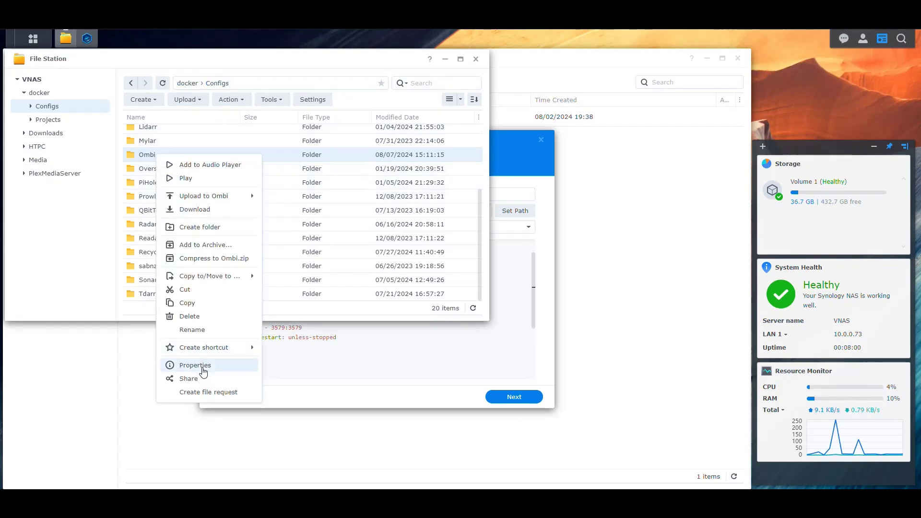
{"action": "left_click", "coordinate": [208, 365]}
{"action": "left_click_drag", "start_coordinate": [505, 207], "coordinate": [278, 203]}
{"action": "key", "text": "ctrl+c"}
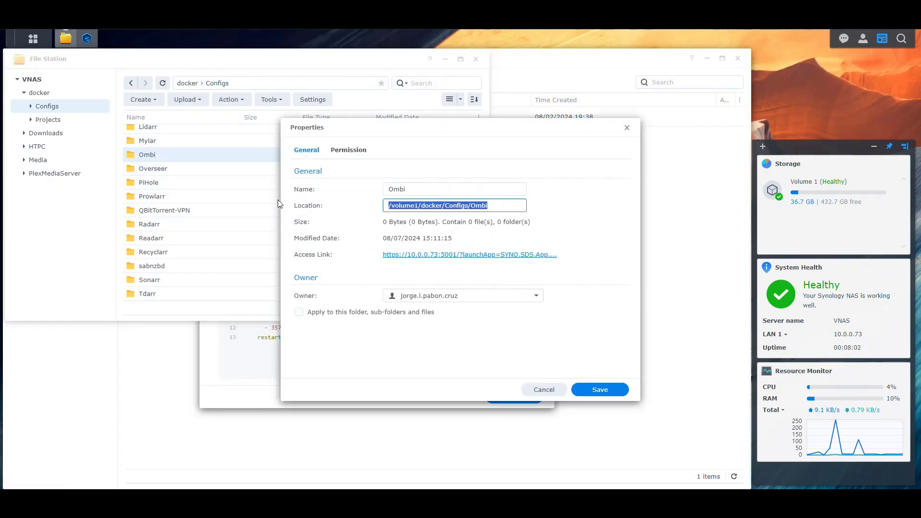
{"action": "left_click", "coordinate": [547, 389]}
Replace the placeholder volume path with /volume1/docker/Configs/Ombi, mapped to /config.
{"action": "left_click", "coordinate": [358, 336]}
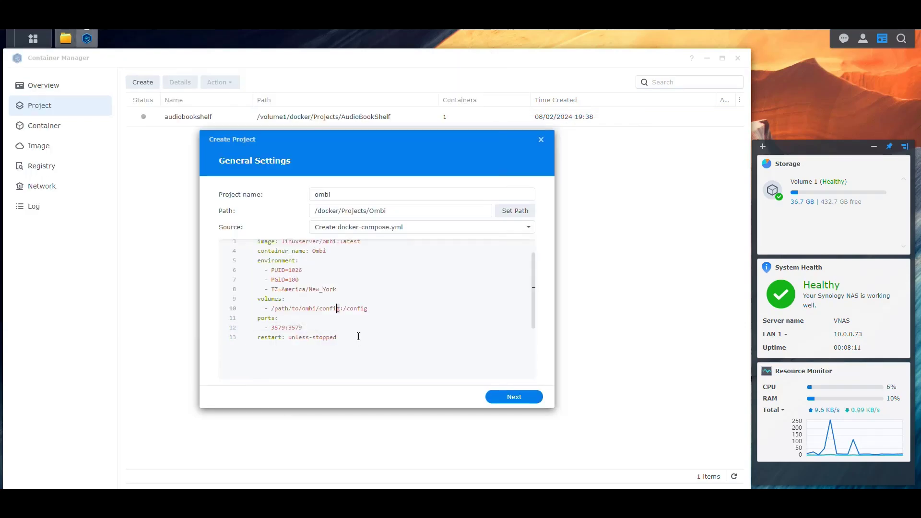
{"action": "key", "text": "shift+Left"}
{"action": "key", "text": "shift+Left"}
{"action": "key", "text": "shift+Left"}
{"action": "key", "text": "shift+Left"}
{"action": "key", "text": "shift+Left"}
{"action": "key", "text": "shift+Left"}
{"action": "key", "text": "shift+Left"}
{"action": "key", "text": "shift+Left"}
{"action": "key", "text": "shift+Left"}
{"action": "key", "text": "shift+Left"}
{"action": "key", "text": "shift+Left"}
{"action": "key", "text": "shift+Left"}
{"action": "key", "text": "shift+Left"}
{"action": "key", "text": "shift+Left"}
{"action": "key", "text": "shift+Left"}
{"action": "key", "text": "shift+Left"}
{"action": "key", "text": "shift+Left"}
{"action": "key", "text": "shift+Left"}
{"action": "key", "text": "shift+Left"}
{"action": "key", "text": "shift+Left"}
{"action": "key", "text": "ctrl+v"}
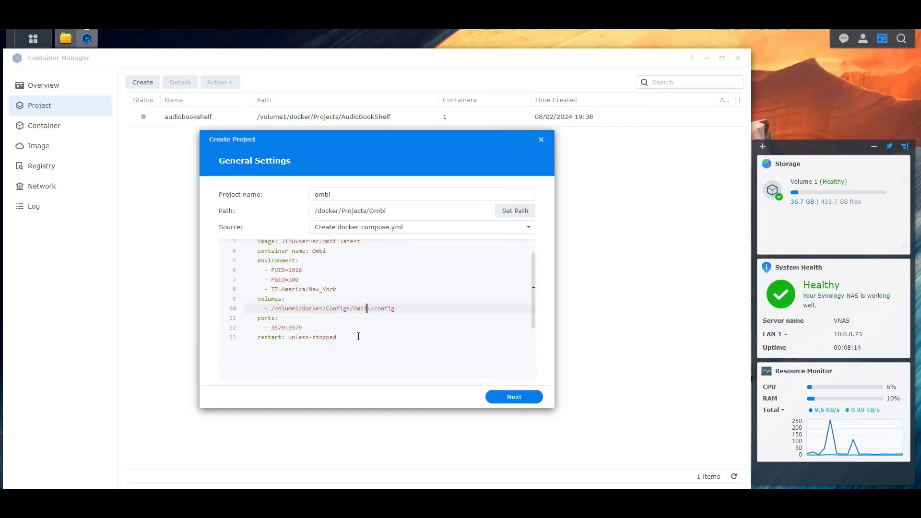
{"action": "left_click_drag", "start_coordinate": [298, 307], "coordinate": [275, 310]}
{"action": "left_click", "coordinate": [309, 308]}
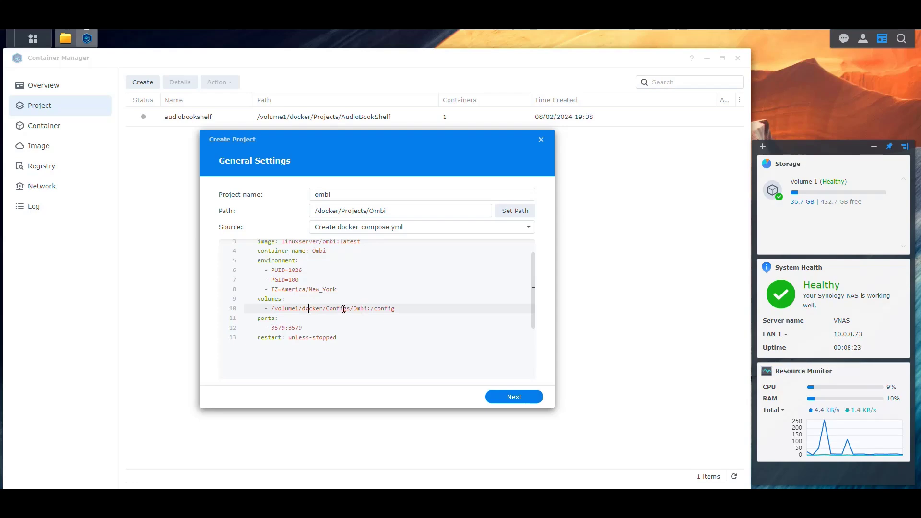
{"action": "left_click_drag", "start_coordinate": [395, 308], "coordinate": [371, 308]}
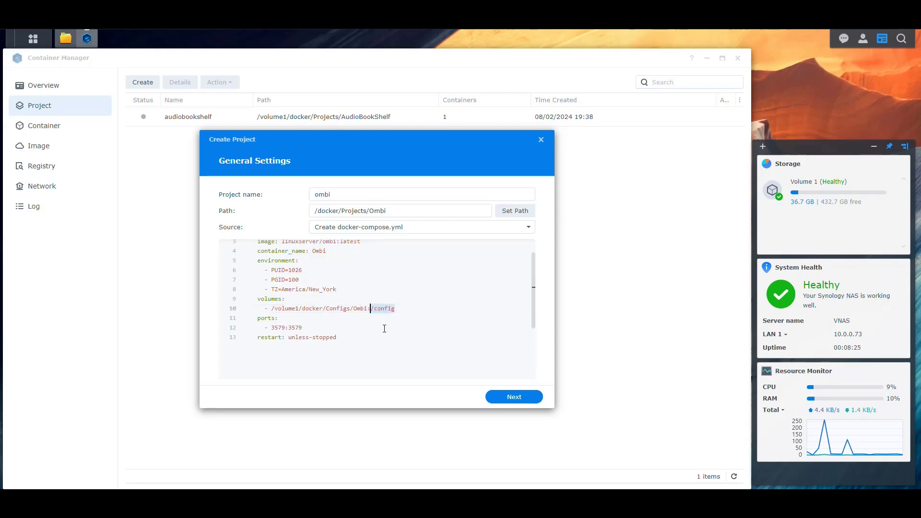
{"action": "left_click", "coordinate": [299, 328]}
Add a '# Exposing / Container' comment line under ports:.
{"action": "left_click", "coordinate": [306, 319]}
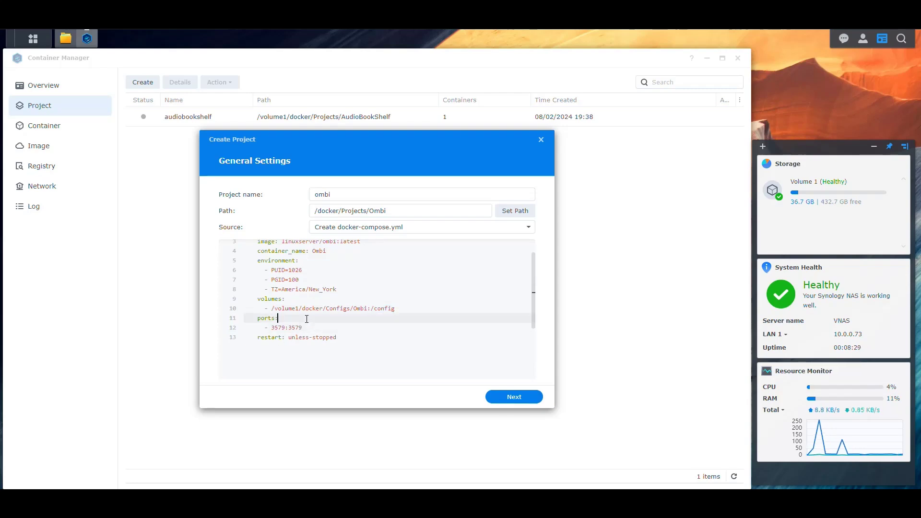
{"action": "key", "text": "Return"}
{"action": "type", "text": "# E"}
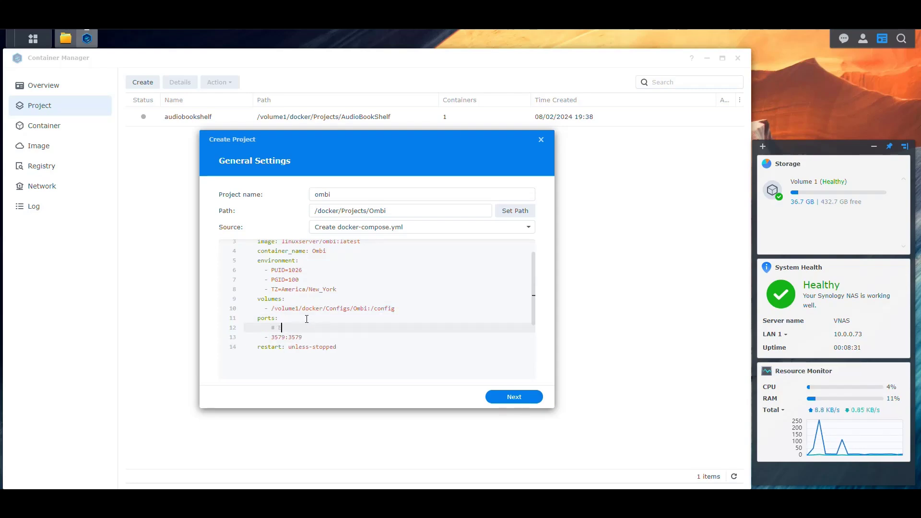
{"action": "type", "text": "xposing"}
{"action": "type", "text": " / # Containe"}
{"action": "key", "text": "BackSpace"}
{"action": "key", "text": "BackSpace"}
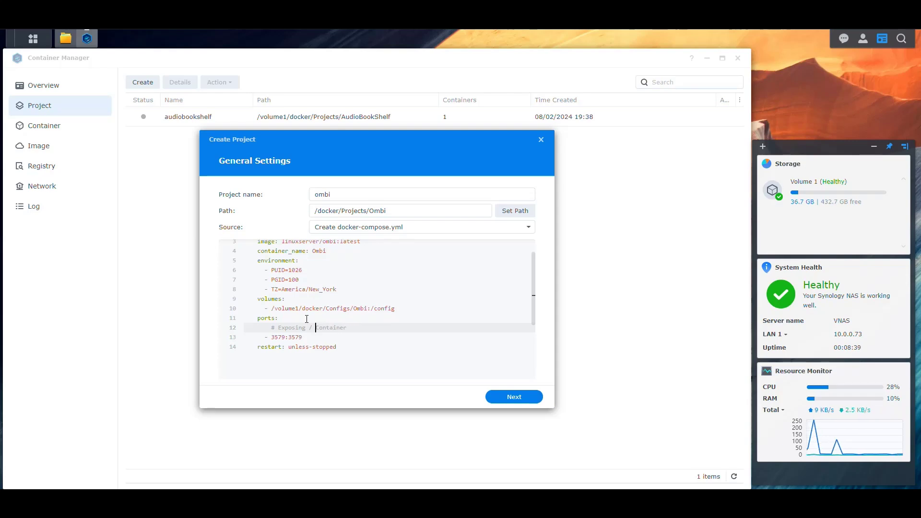
Change the port mapping to 8076:3579 and continue past the general settings.
{"action": "key", "text": "Down"}
{"action": "key", "text": "Left"}
{"action": "key", "text": "Left"}
{"action": "key", "text": "Left"}
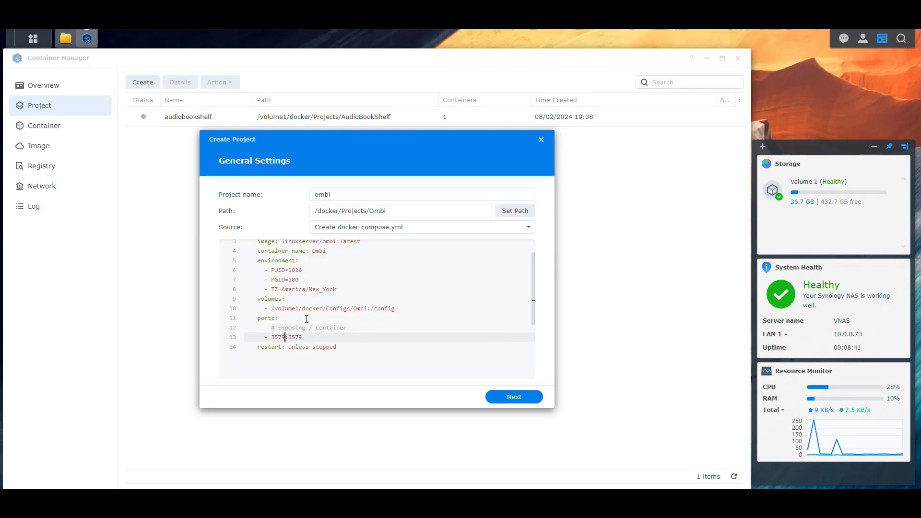
{"action": "key", "text": "BackSpace"}
{"action": "key", "text": "BackSpace"}
{"action": "key", "text": "BackSpace"}
{"action": "key", "text": "BackSpace"}
{"action": "type", "text": "8076"}
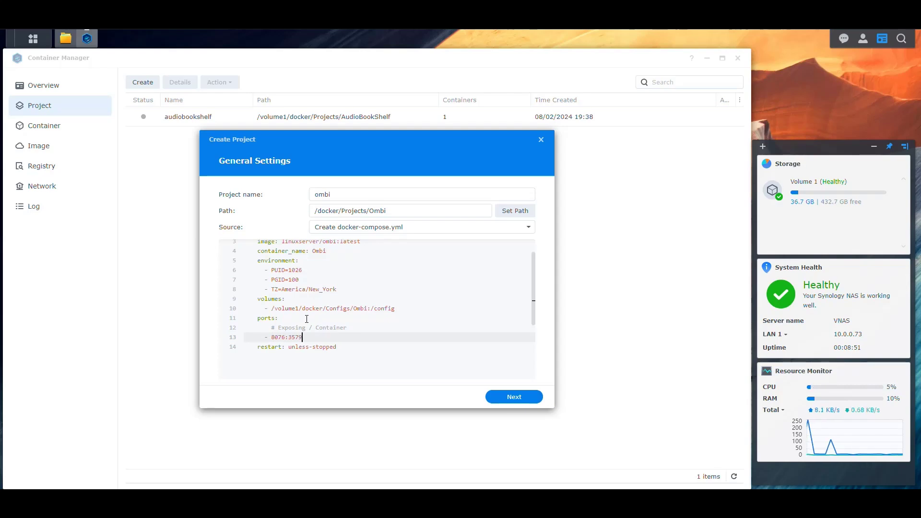
{"action": "scroll", "coordinate": [360, 312], "scroll_direction": "down", "scroll_amount": 3}
{"action": "scroll", "coordinate": [361, 335], "scroll_direction": "up", "scroll_amount": 4}
{"action": "left_click", "coordinate": [292, 371]}
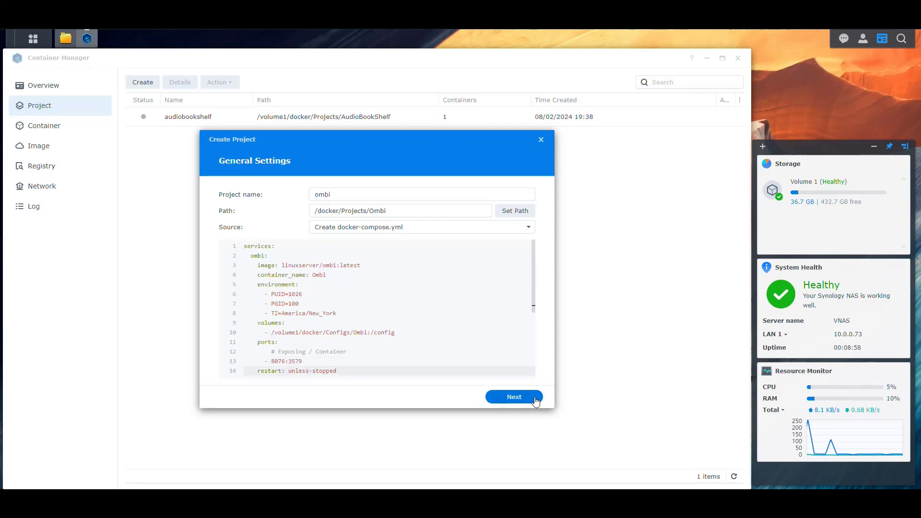
{"action": "left_click", "coordinate": [501, 399]}
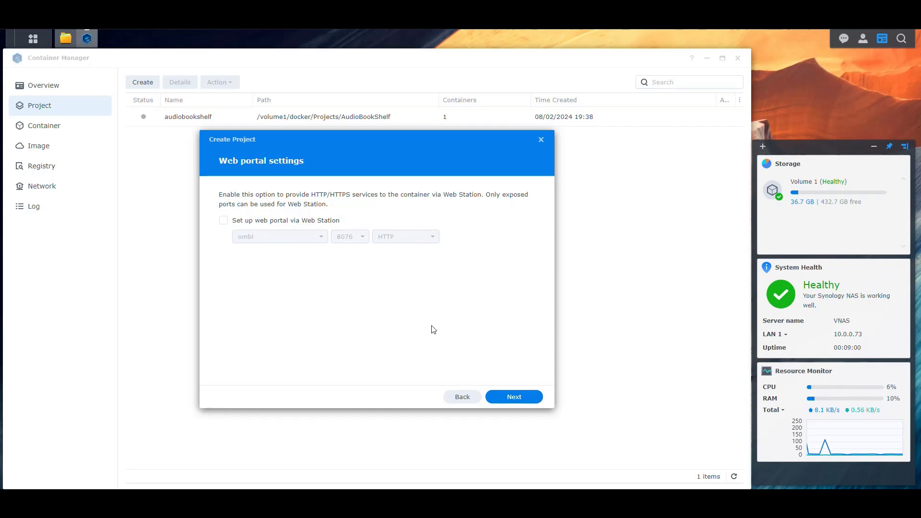
Skip Web Station setup and create the ombi project, starting it once built.
{"action": "left_click", "coordinate": [519, 398]}
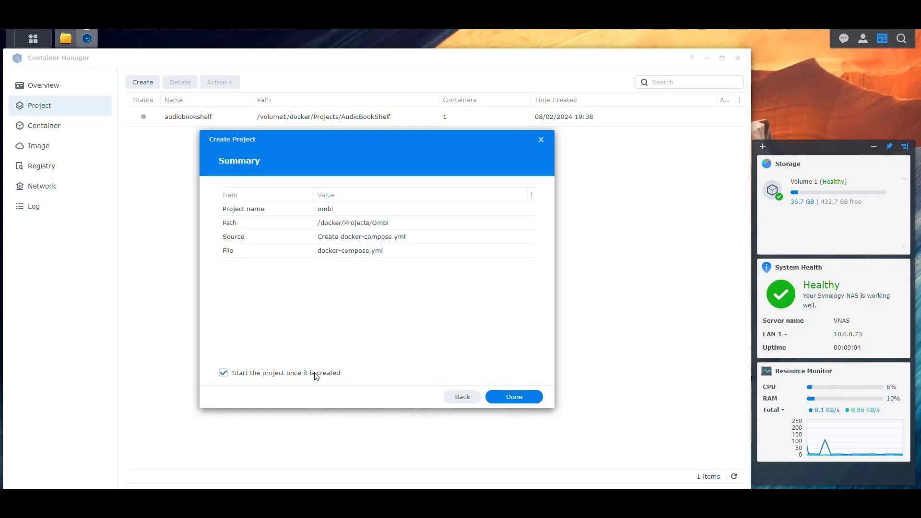
{"action": "left_click", "coordinate": [519, 400]}
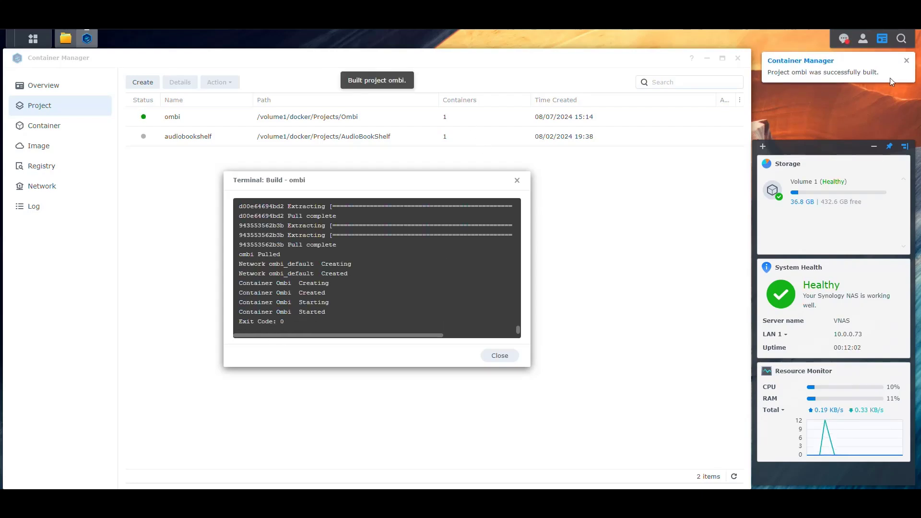
Clear all desktop notifications and close the build output window.
{"action": "left_click", "coordinate": [844, 38]}
{"action": "left_click", "coordinate": [778, 474]}
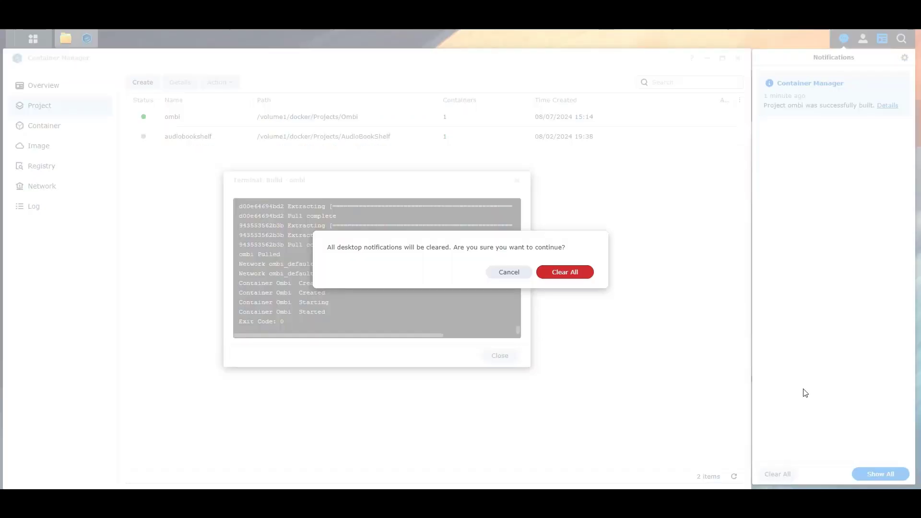
{"action": "left_click", "coordinate": [581, 279]}
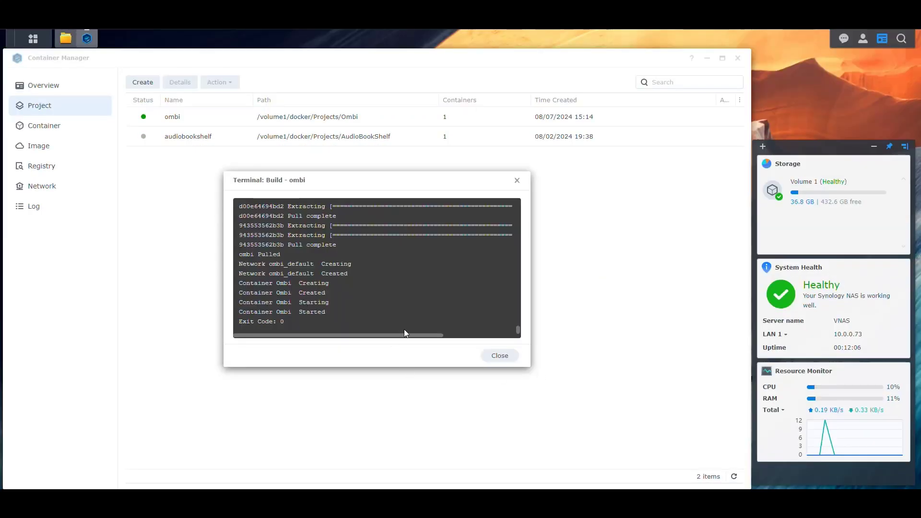
{"action": "left_click", "coordinate": [498, 355]}
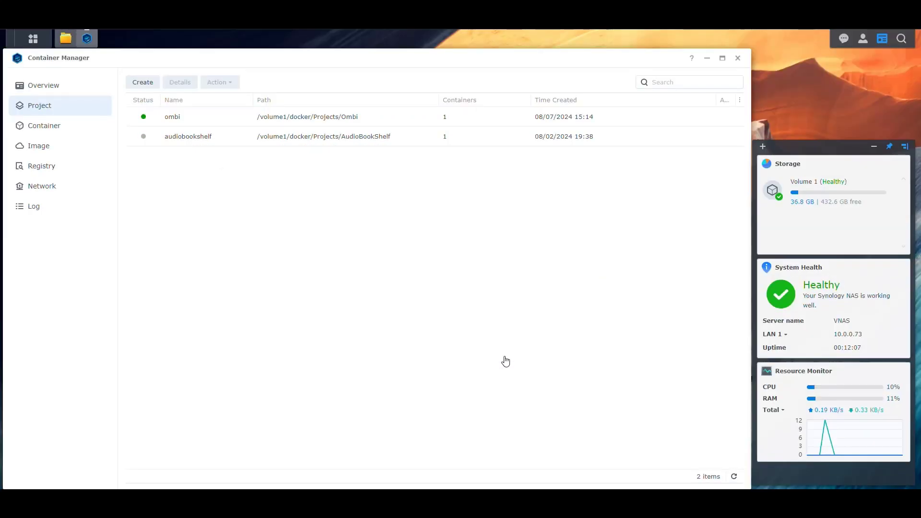
Open the Ombi container's Log tab and refresh it repeatedly for new entries.
{"action": "left_click", "coordinate": [58, 127]}
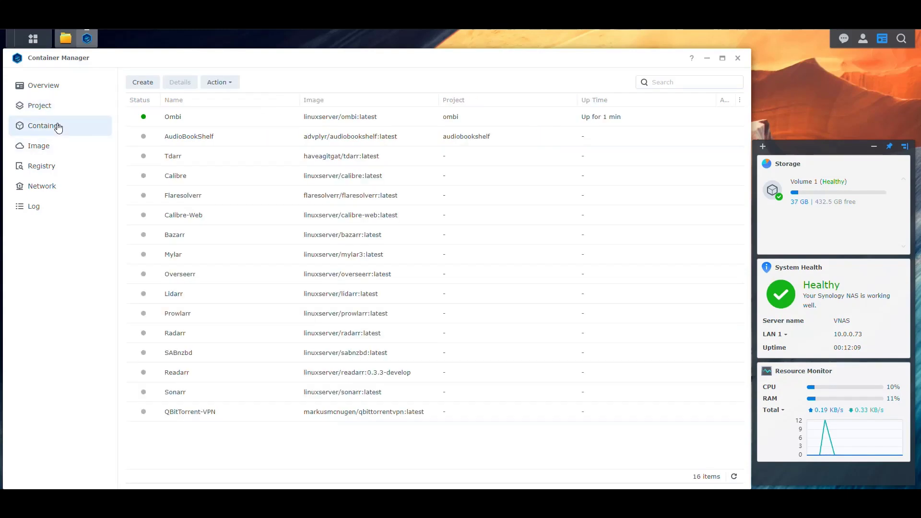
{"action": "left_click", "coordinate": [186, 116]}
{"action": "left_click", "coordinate": [182, 82]}
{"action": "left_click", "coordinate": [213, 112]}
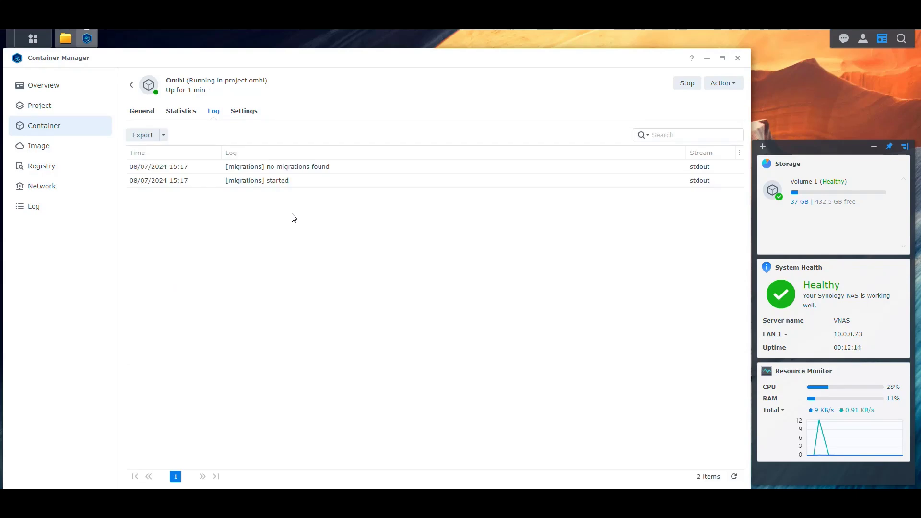
{"action": "left_click", "coordinate": [734, 477]}
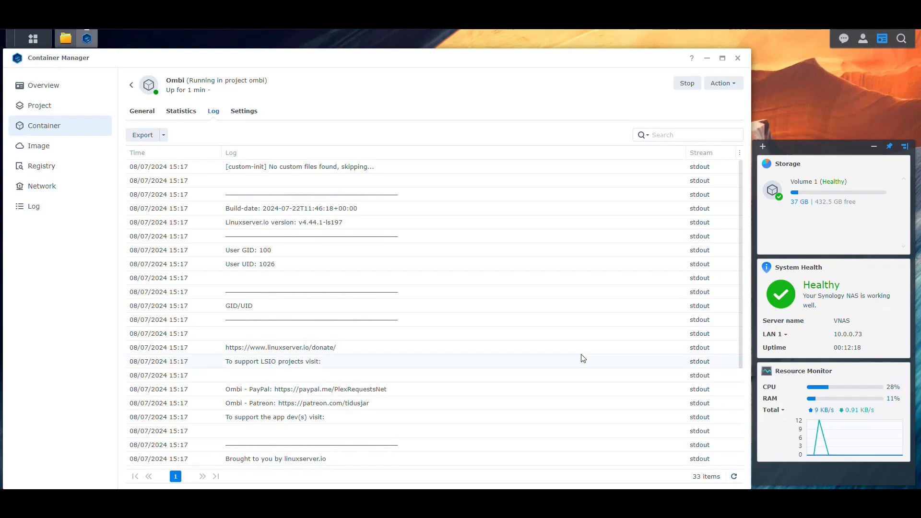
{"action": "scroll", "coordinate": [600, 379], "scroll_direction": "down", "scroll_amount": 3}
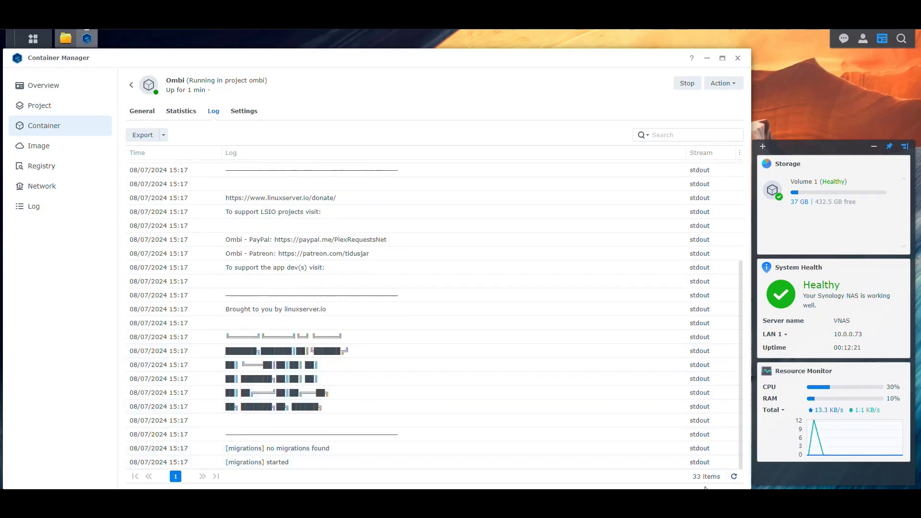
{"action": "left_click", "coordinate": [734, 477]}
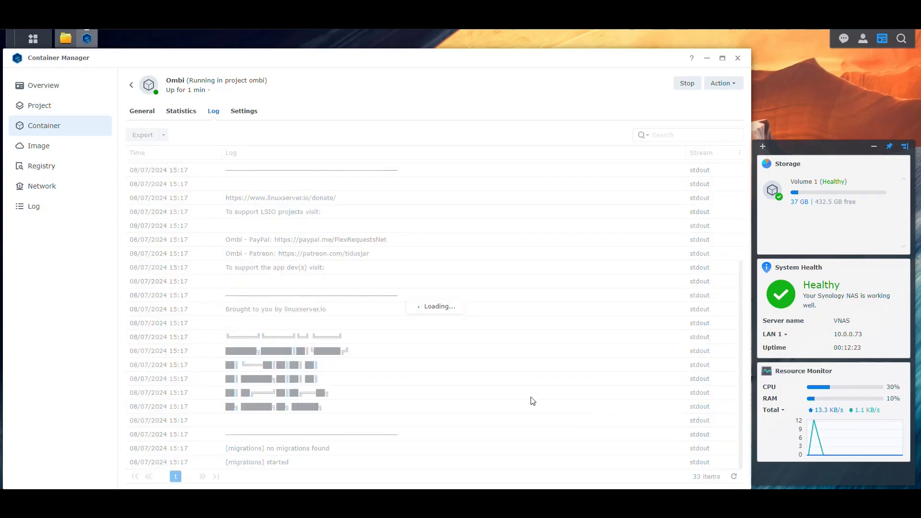
{"action": "left_click", "coordinate": [734, 478]}
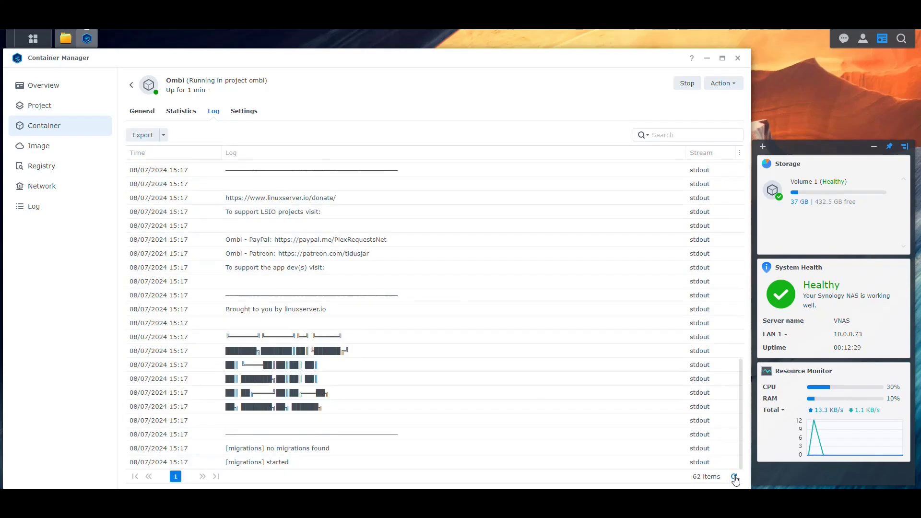
{"action": "left_click", "coordinate": [735, 477]}
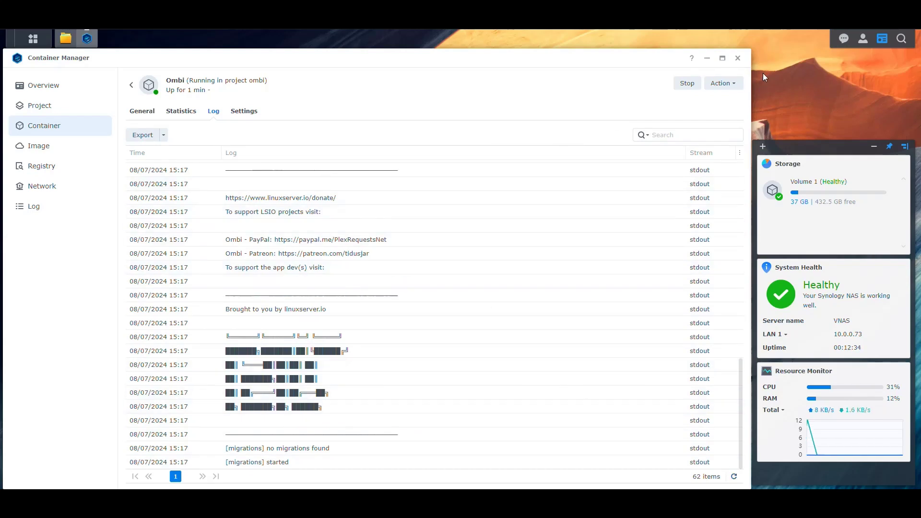
{"action": "key", "text": "ctrl+t"}
Load the Ombi setup wizard, close the Plex sign-in popup, and skip the media server step.
{"action": "left_click", "coordinate": [440, 33]}
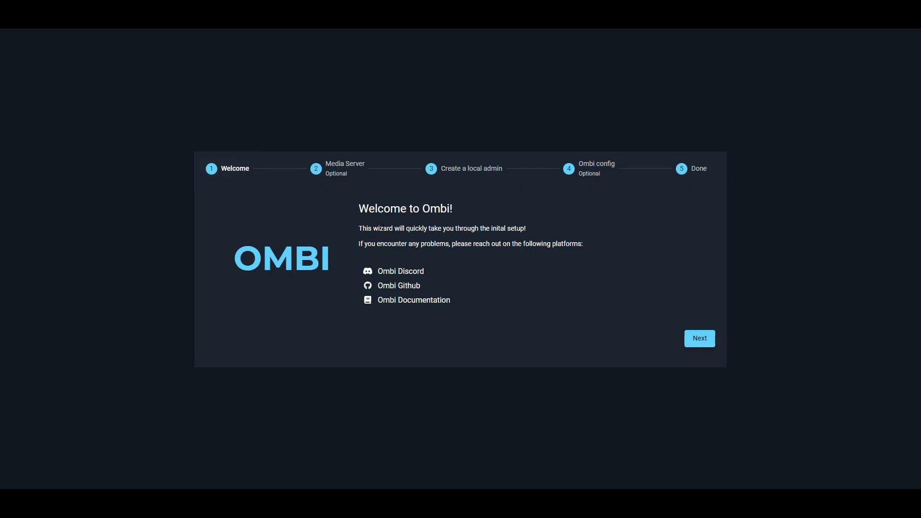
{"action": "left_click", "coordinate": [700, 343]}
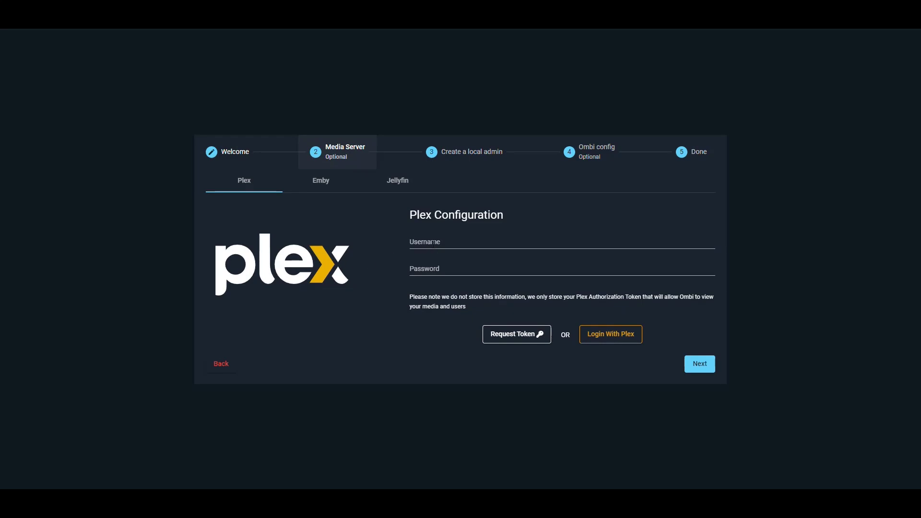
{"action": "left_click", "coordinate": [429, 243]}
{"action": "left_click", "coordinate": [355, 249]}
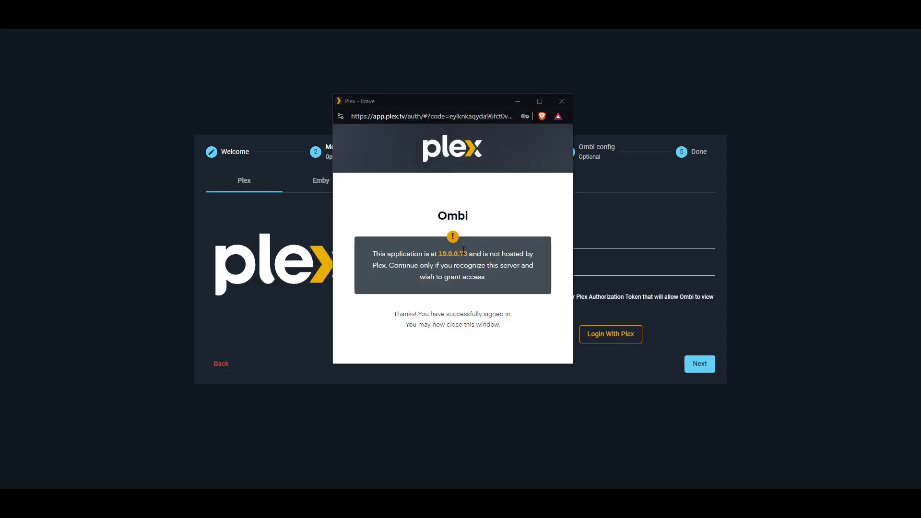
{"action": "left_click", "coordinate": [561, 101]}
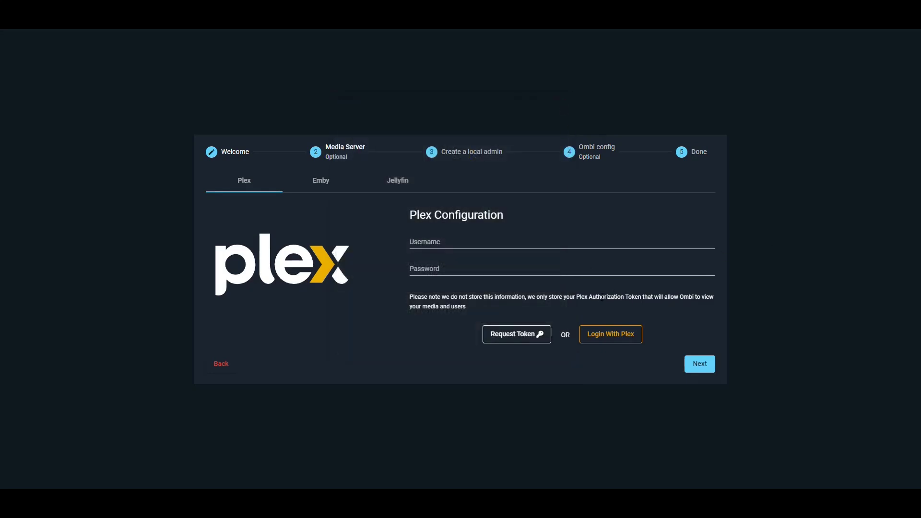
{"action": "left_click", "coordinate": [694, 359]}
{"action": "left_click", "coordinate": [217, 338]}
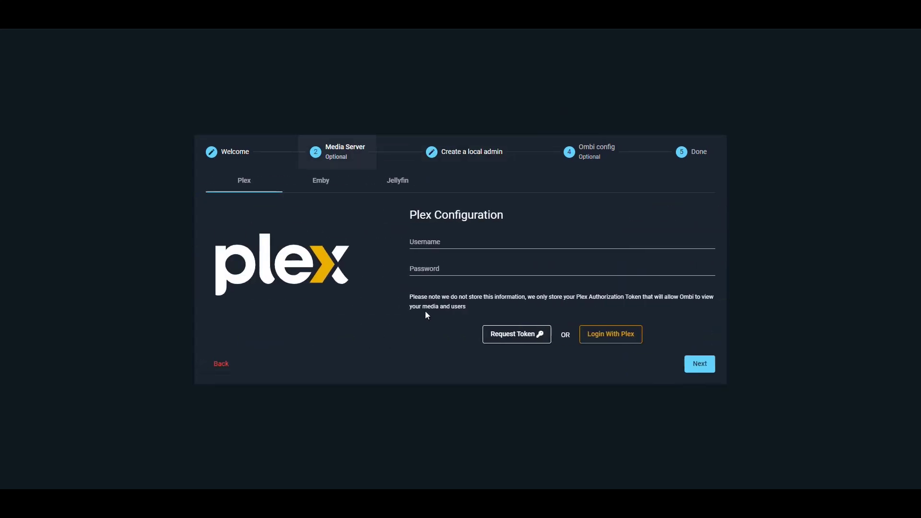
{"action": "left_click", "coordinate": [699, 364]}
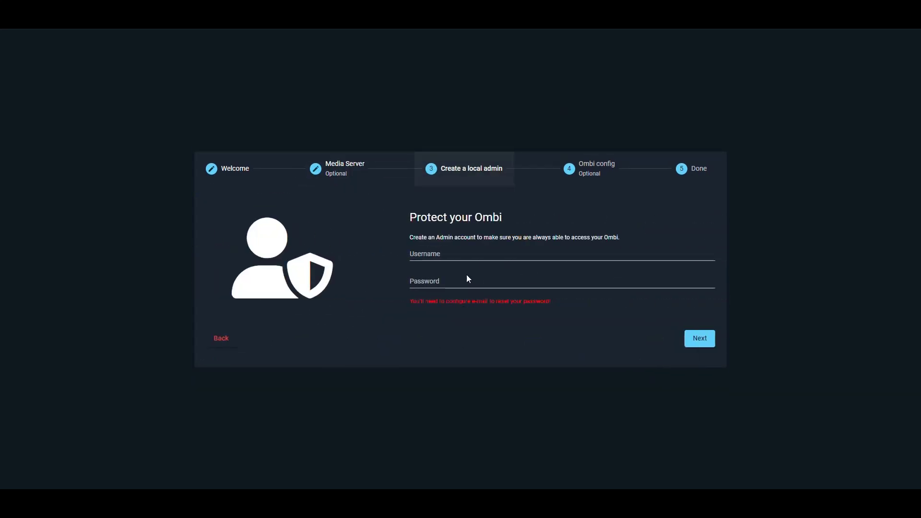
Create the local admin account with username 'ombi' and its password.
{"action": "left_click", "coordinate": [470, 254]}
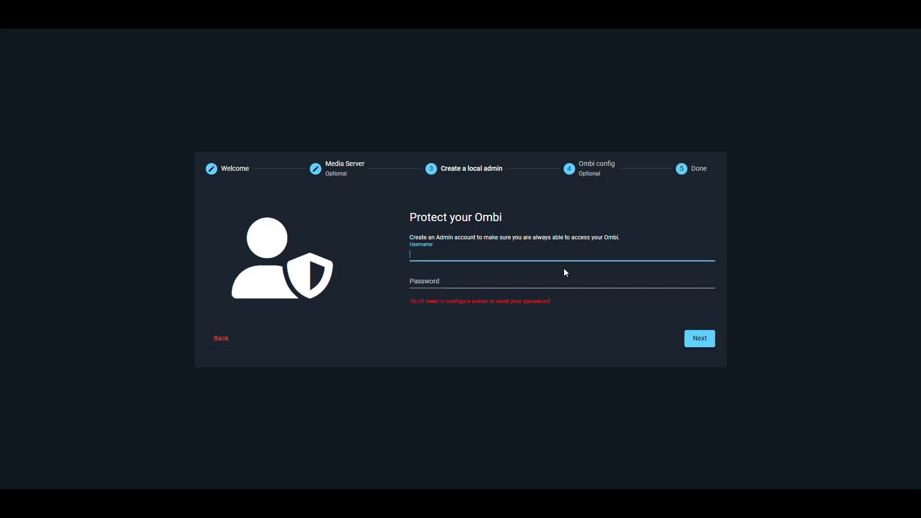
{"action": "type", "text": "ombi"}
{"action": "key", "text": "Tab"}
{"action": "type", "text": "password"}
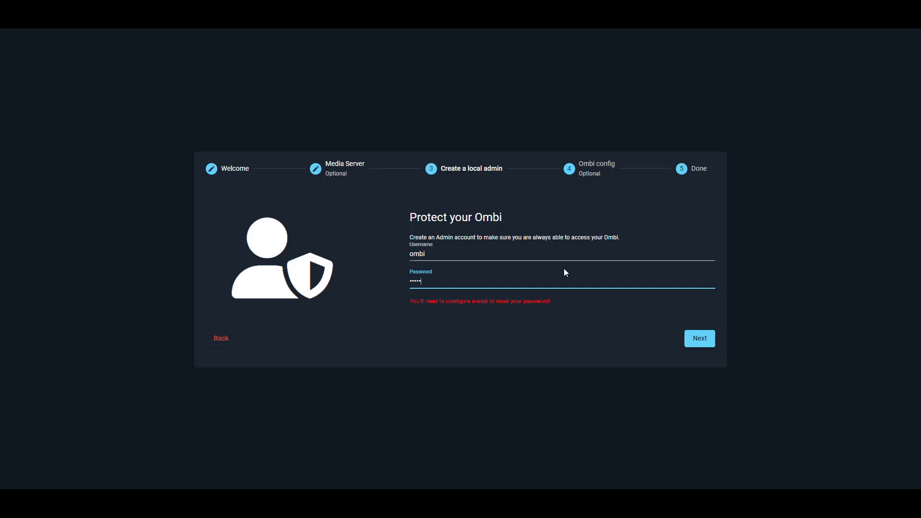
{"action": "left_click", "coordinate": [698, 341]}
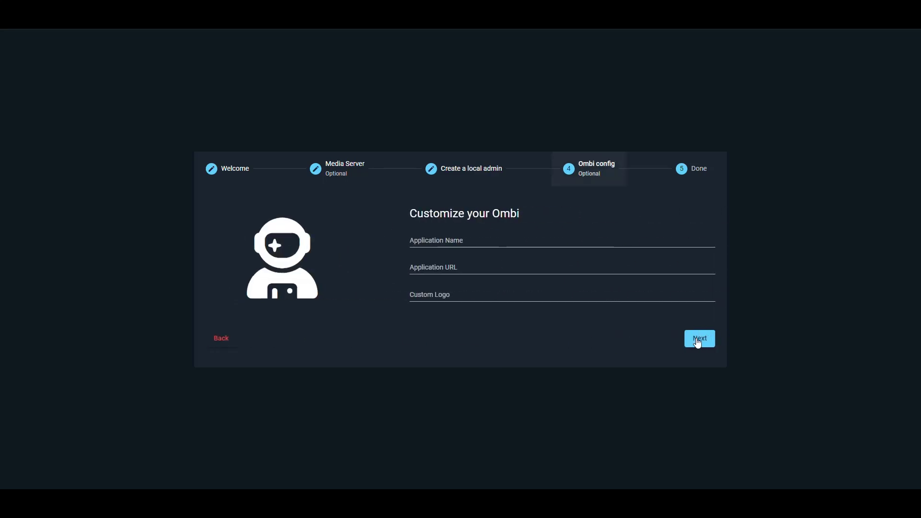
Leave the application name empty and finish the setup wizard.
{"action": "left_click", "coordinate": [464, 250]}
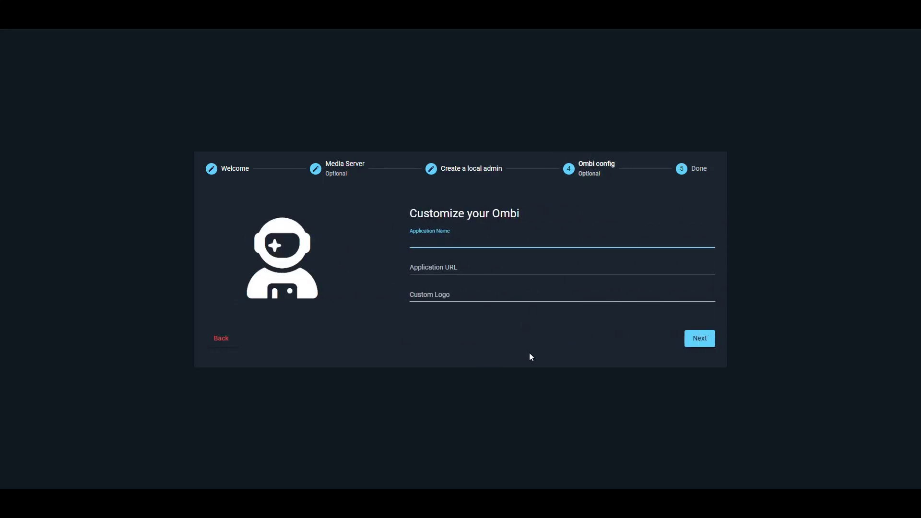
{"action": "type", "text": "Ombi"}
{"action": "key", "text": "BackSpace"}
{"action": "key", "text": "BackSpace"}
{"action": "key", "text": "BackSpace"}
{"action": "key", "text": "BackSpace"}
{"action": "left_click", "coordinate": [700, 340]}
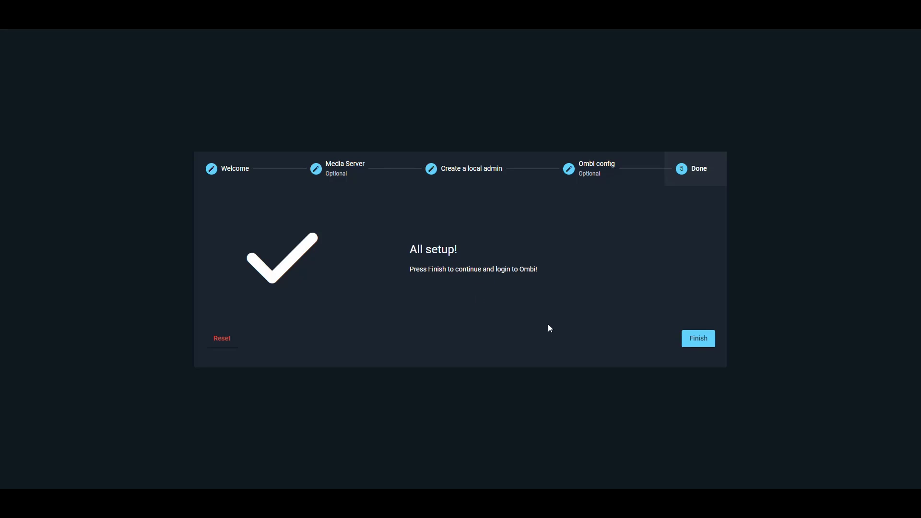
{"action": "left_click", "coordinate": [700, 340]}
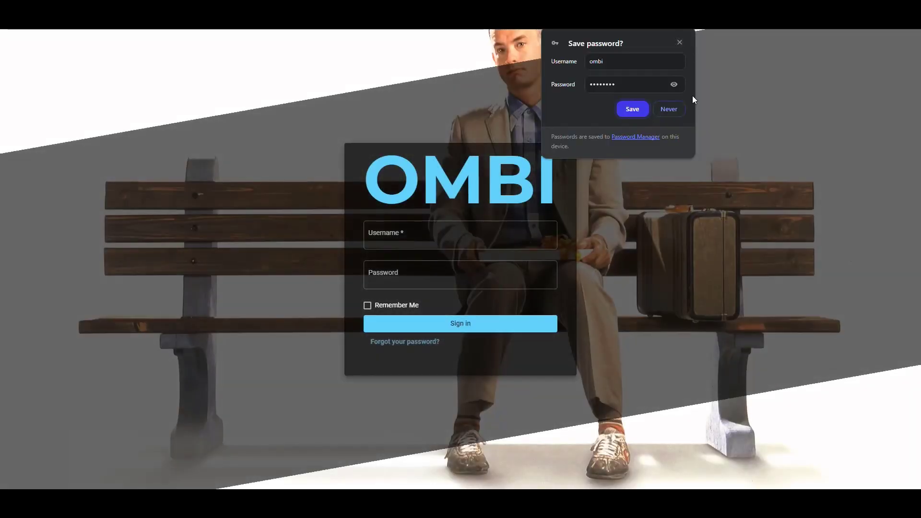
Sign in to Ombi as the 'ombi' admin account.
{"action": "left_click", "coordinate": [680, 43]}
{"action": "left_click", "coordinate": [412, 234]}
{"action": "type", "text": "ombi"}
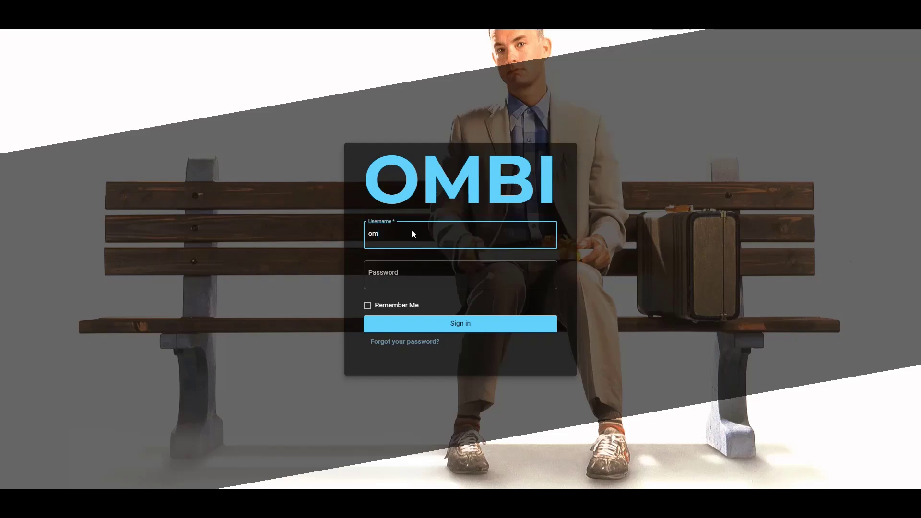
{"action": "key", "text": "Tab"}
{"action": "type", "text": "********"}
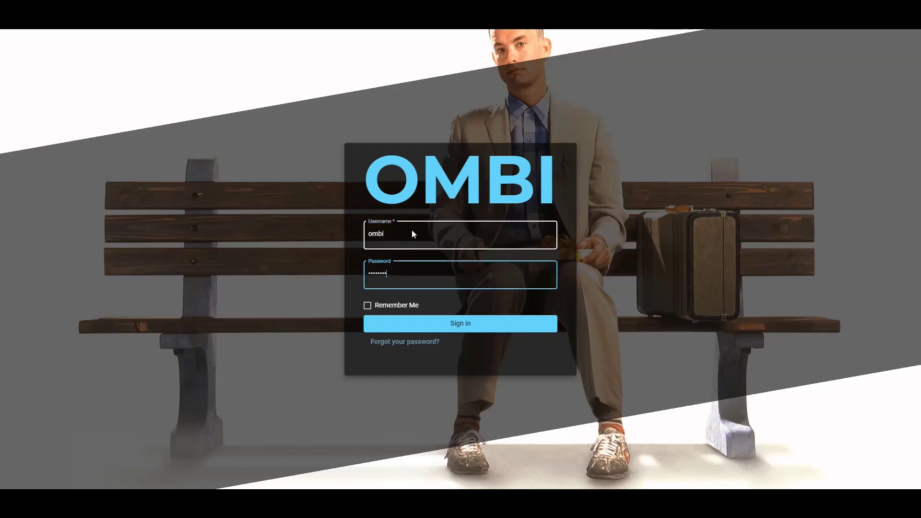
{"action": "left_click", "coordinate": [458, 329]}
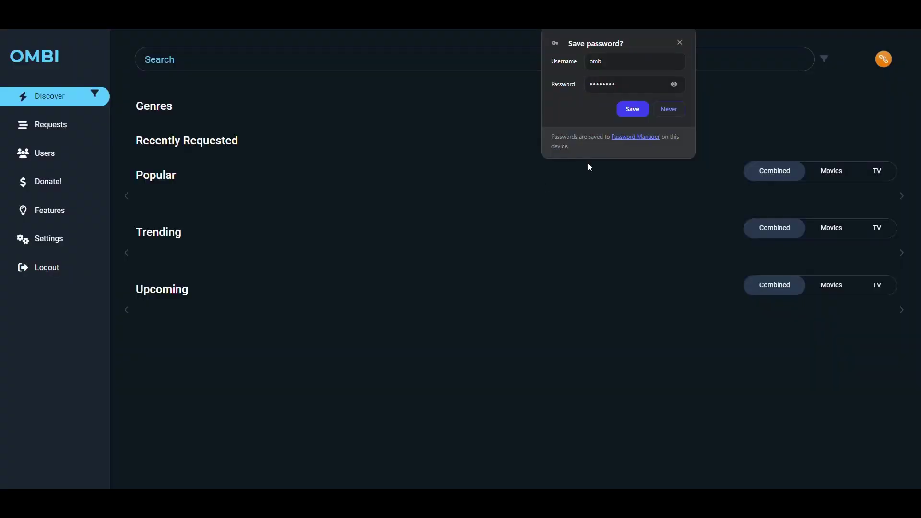
Search for 'deadpool', then clear the search and return to the Discover page.
{"action": "left_click", "coordinate": [680, 41]}
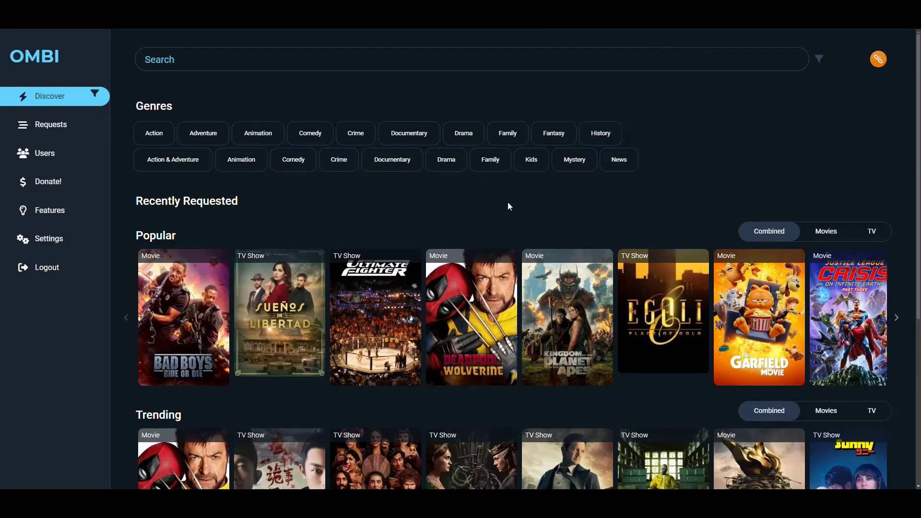
{"action": "scroll", "coordinate": [511, 200], "scroll_direction": "down", "scroll_amount": 5}
{"action": "scroll", "coordinate": [516, 197], "scroll_direction": "up", "scroll_amount": 5}
{"action": "type", "text": "deadpool"}
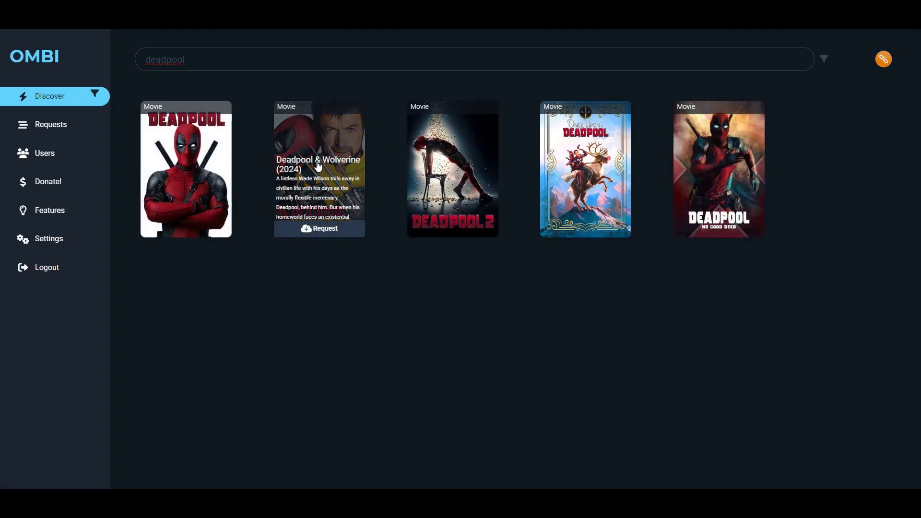
{"action": "key", "text": "ctrl+a"}
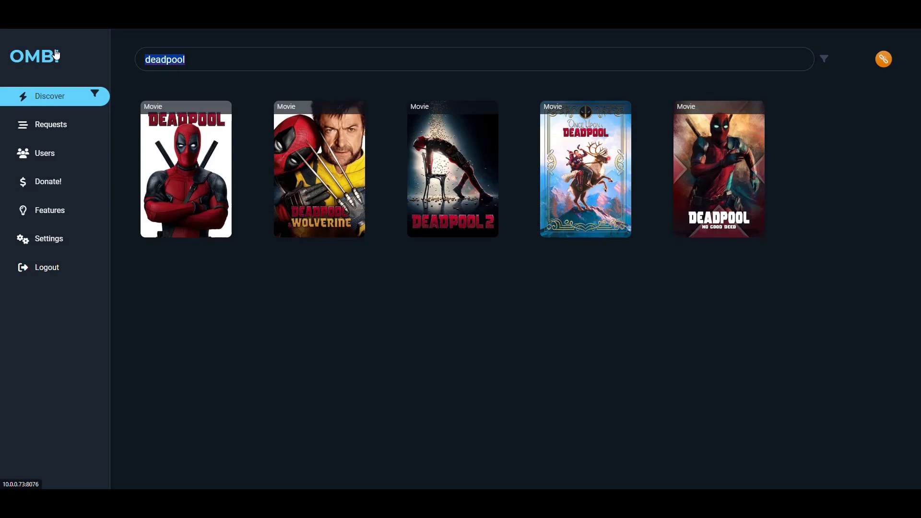
{"action": "key", "text": "BackSpace"}
{"action": "left_click", "coordinate": [48, 97]}
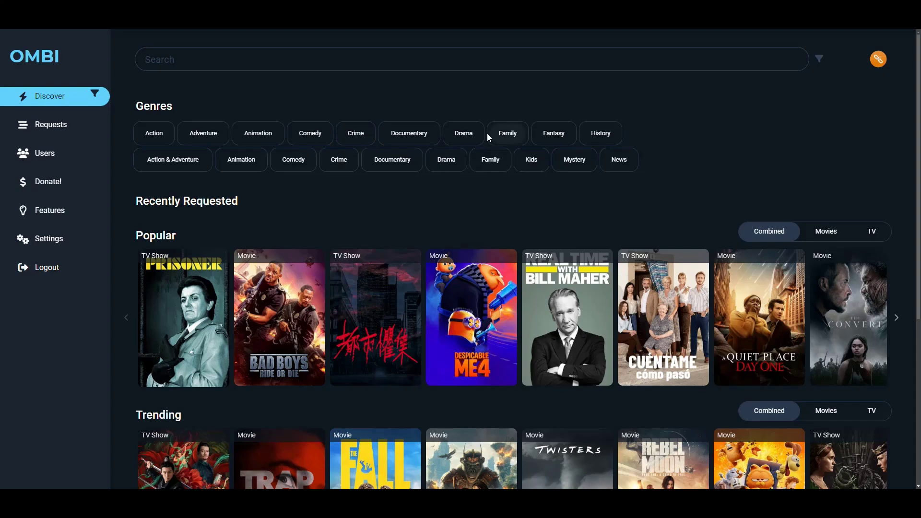
{"action": "scroll", "coordinate": [472, 123], "scroll_direction": "down", "scroll_amount": 2}
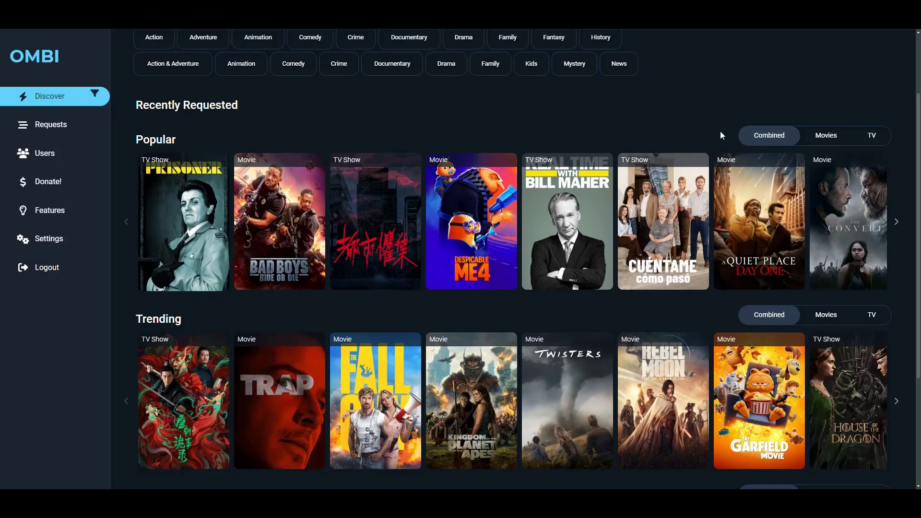
{"action": "left_click", "coordinate": [826, 137]}
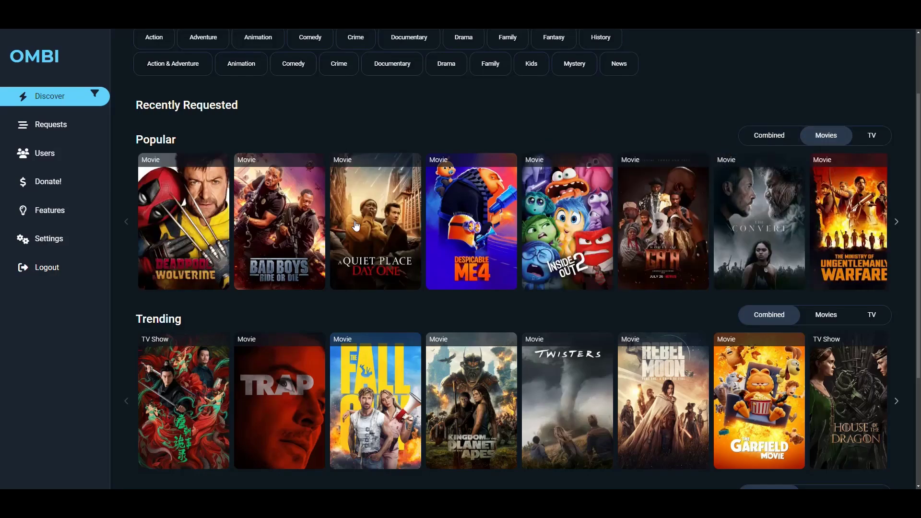
{"action": "mouse_move", "coordinate": [691, 207]}
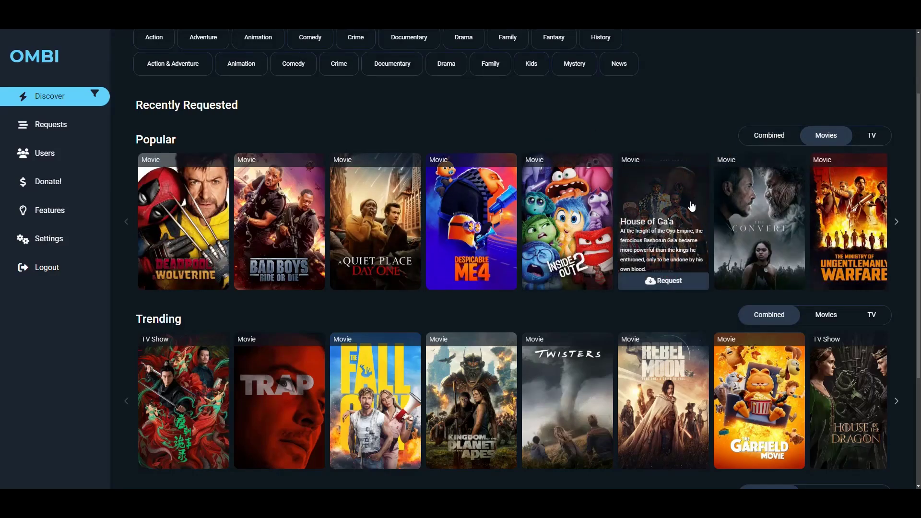
{"action": "left_click", "coordinate": [872, 136]}
{"action": "mouse_move", "coordinate": [385, 232]}
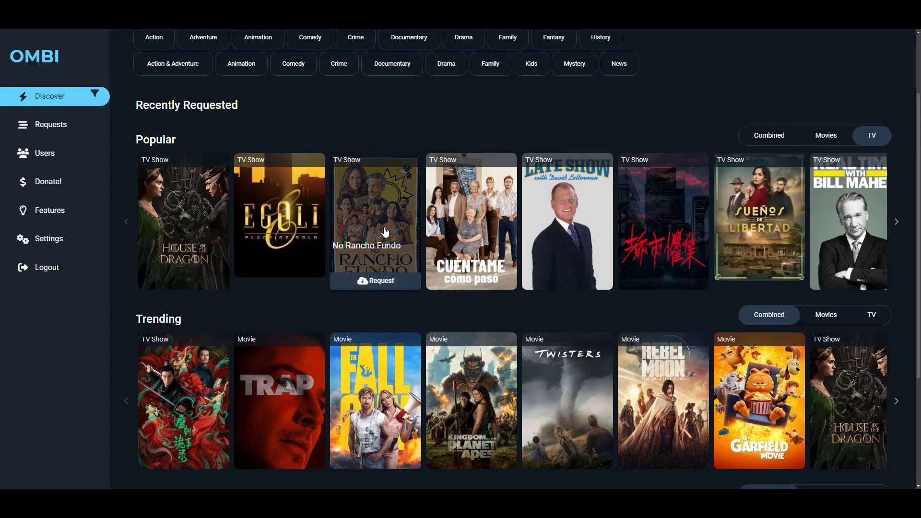
{"action": "left_click", "coordinate": [768, 136]}
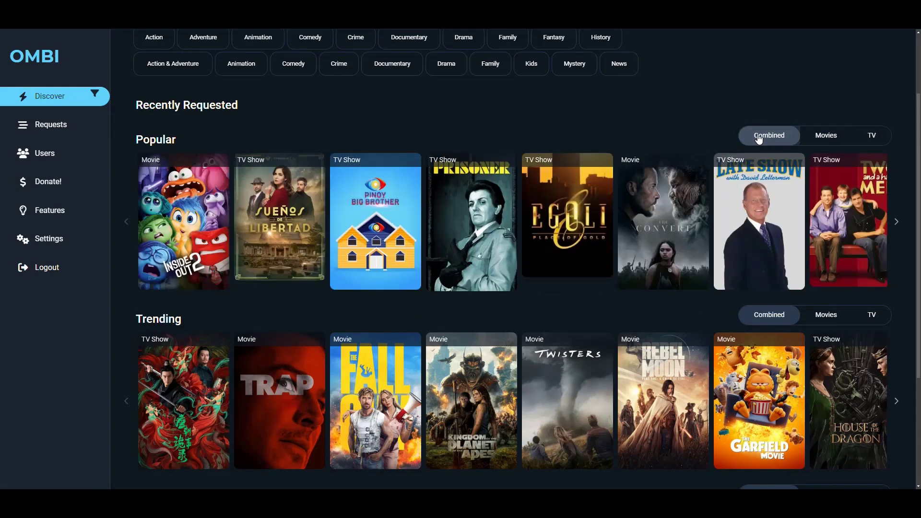
{"action": "scroll", "coordinate": [522, 125], "scroll_direction": "down", "scroll_amount": 3}
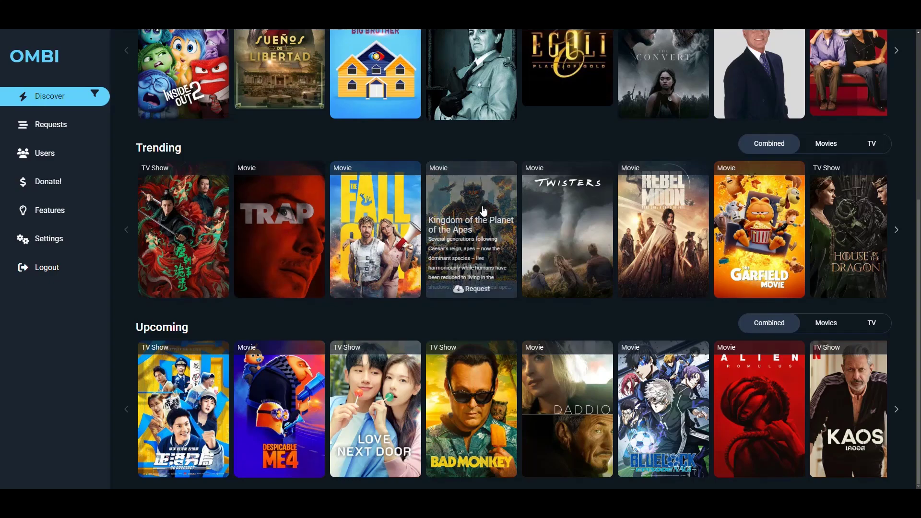
{"action": "mouse_move", "coordinate": [546, 174]}
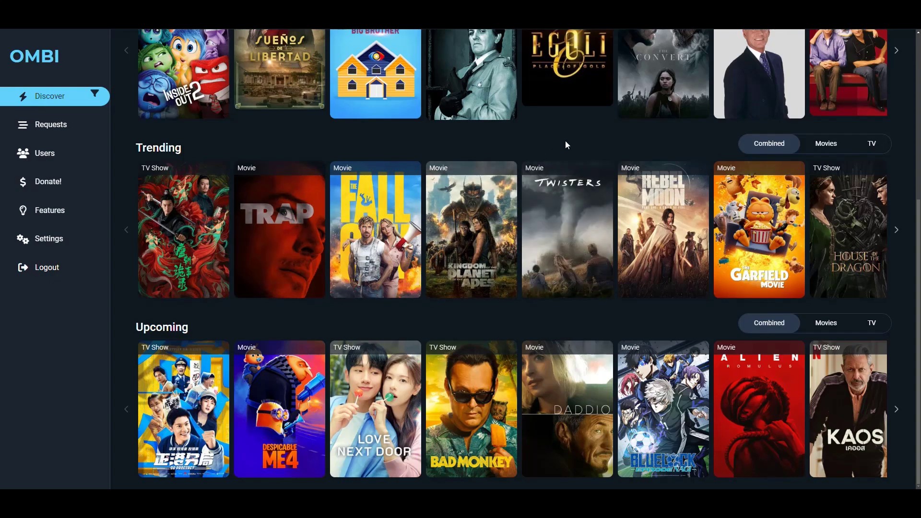
{"action": "left_click", "coordinate": [825, 144]}
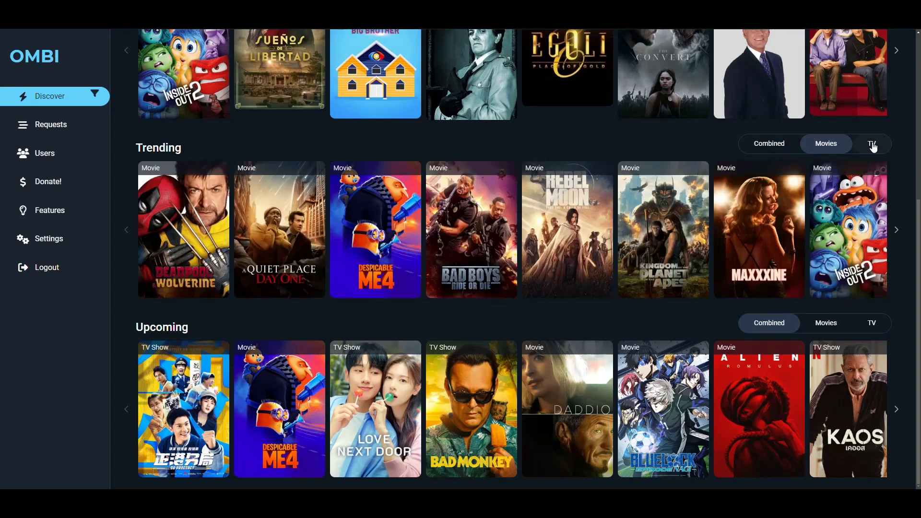
{"action": "left_click", "coordinate": [873, 144]}
{"action": "left_click", "coordinate": [769, 144]}
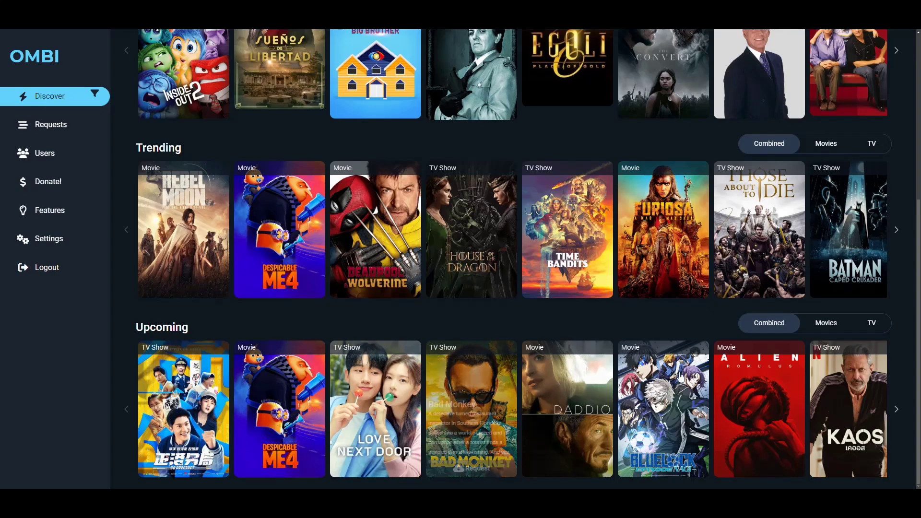
{"action": "left_click", "coordinate": [827, 323]}
{"action": "left_click", "coordinate": [870, 327]}
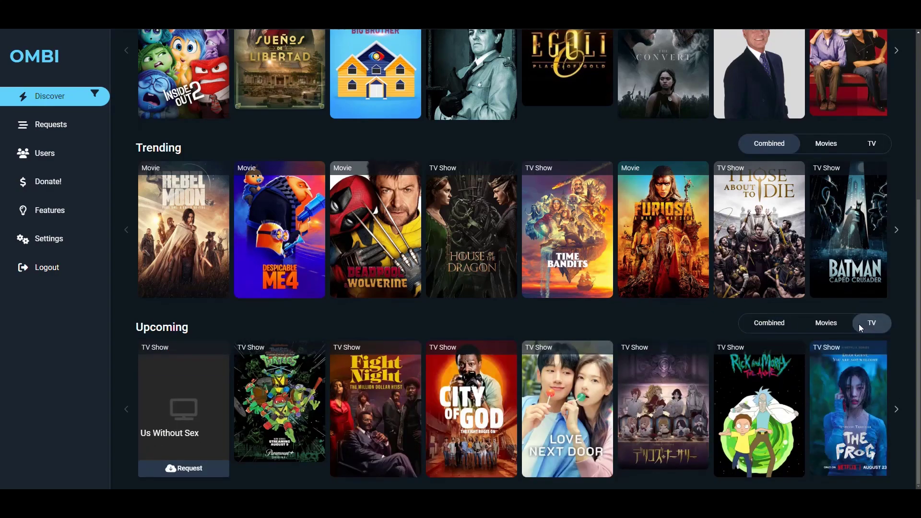
{"action": "left_click", "coordinate": [765, 327]}
{"action": "scroll", "coordinate": [568, 321], "scroll_direction": "up", "scroll_amount": 5}
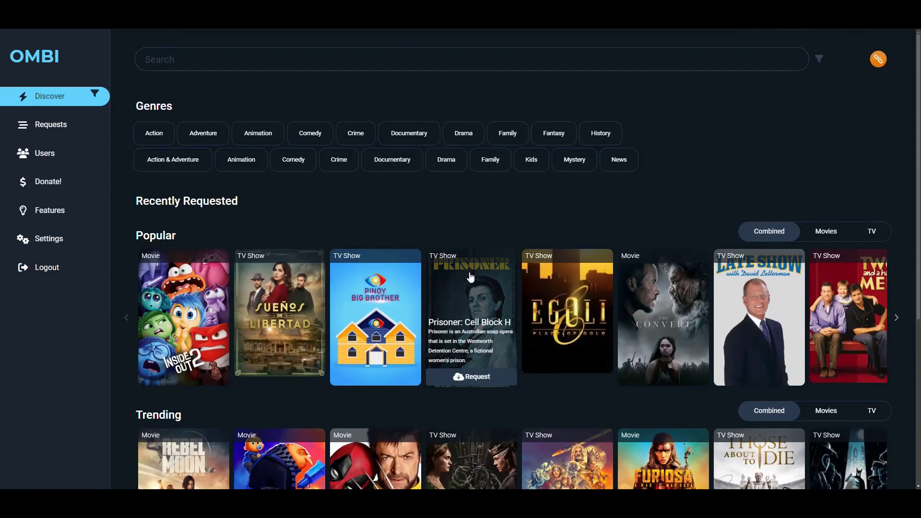
{"action": "left_click", "coordinate": [51, 125]}
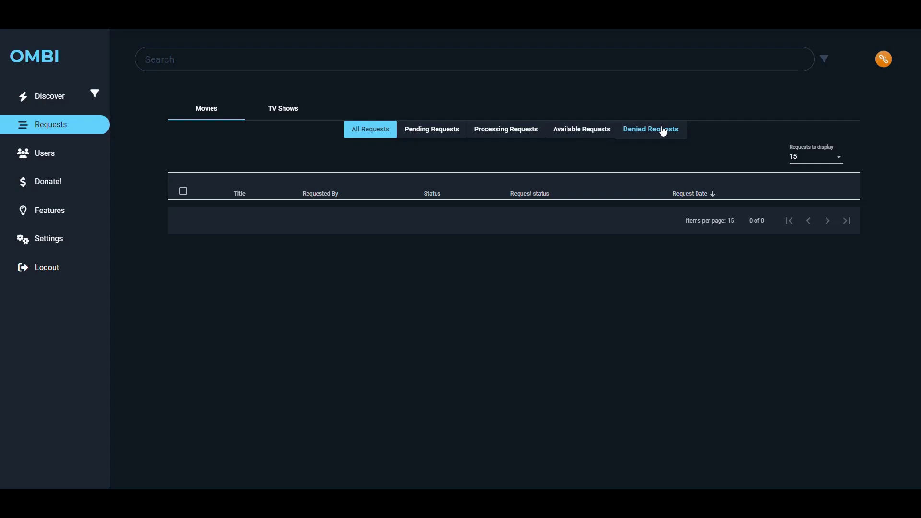
Browse the TV and movie requests, then view the Users list and its new-user form.
{"action": "left_click", "coordinate": [279, 110]}
{"action": "left_click", "coordinate": [202, 113]}
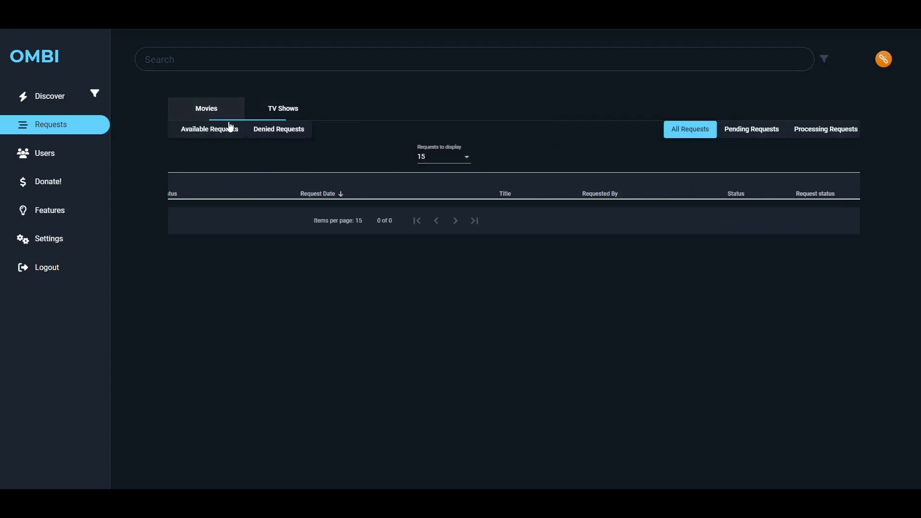
{"action": "left_click", "coordinate": [41, 153]}
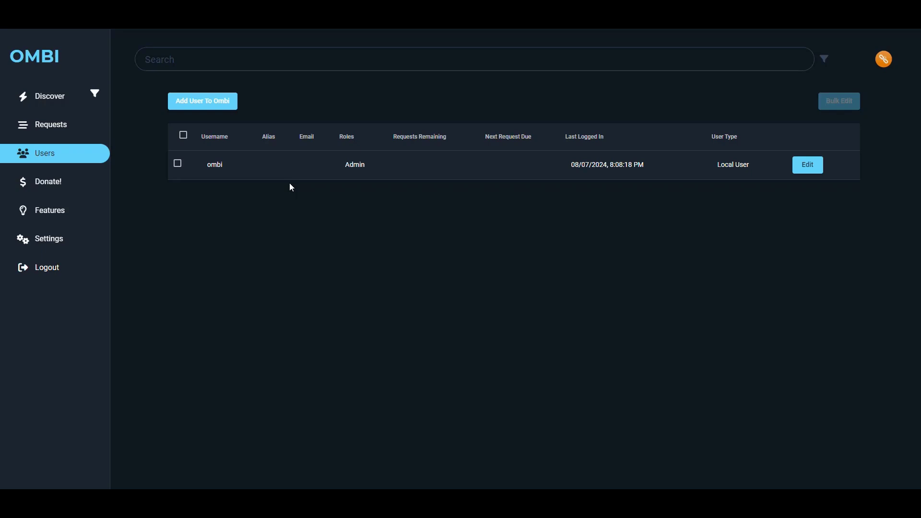
{"action": "left_click", "coordinate": [197, 104]}
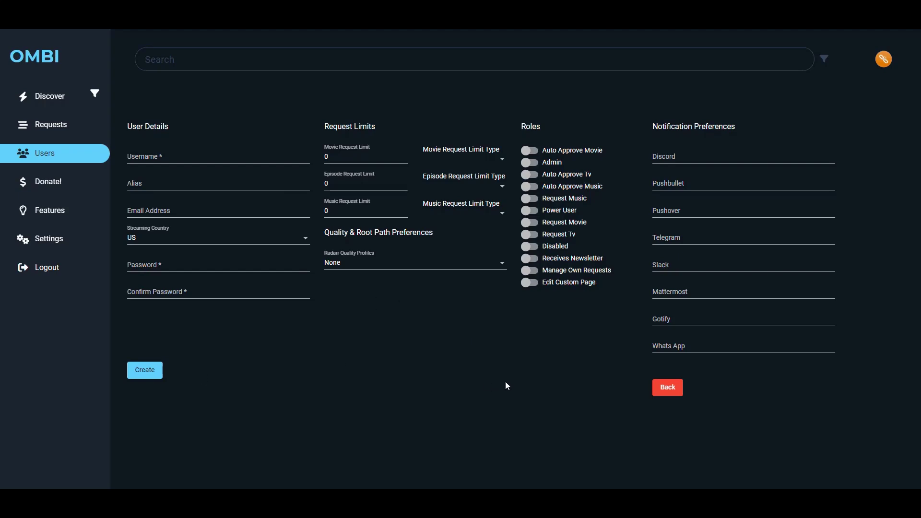
{"action": "left_click", "coordinate": [54, 161]}
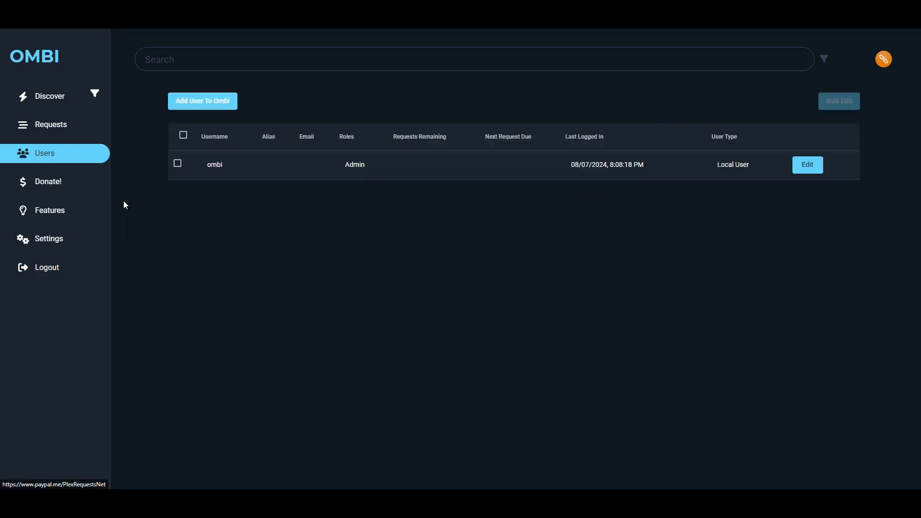
View the PayPal donation page, then open the Feature Suggestions board.
{"action": "left_click", "coordinate": [39, 185]}
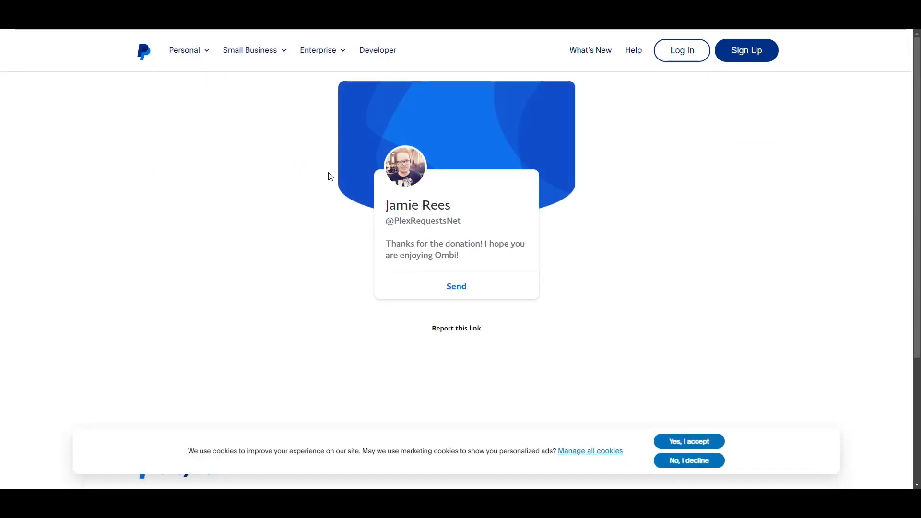
{"action": "scroll", "coordinate": [491, 212], "scroll_direction": "down", "scroll_amount": 4}
{"action": "scroll", "coordinate": [546, 197], "scroll_direction": "up", "scroll_amount": 4}
{"action": "key", "text": "ctrl+w"}
{"action": "left_click", "coordinate": [49, 211]}
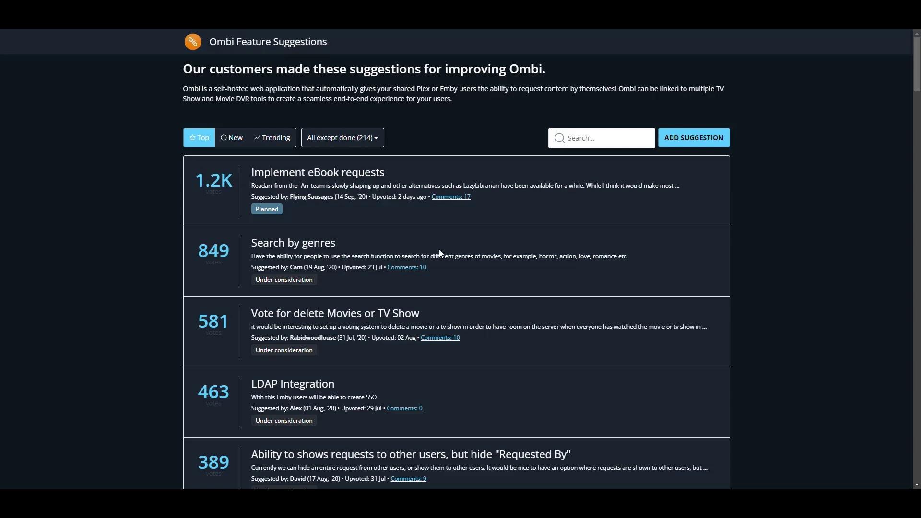
Scroll through the top-voted suggestions, close that tab, and open Ombi's Settings.
{"action": "scroll", "coordinate": [456, 205], "scroll_direction": "down", "scroll_amount": 5}
{"action": "scroll", "coordinate": [455, 208], "scroll_direction": "up", "scroll_amount": 5}
{"action": "key", "text": "ctrl+w"}
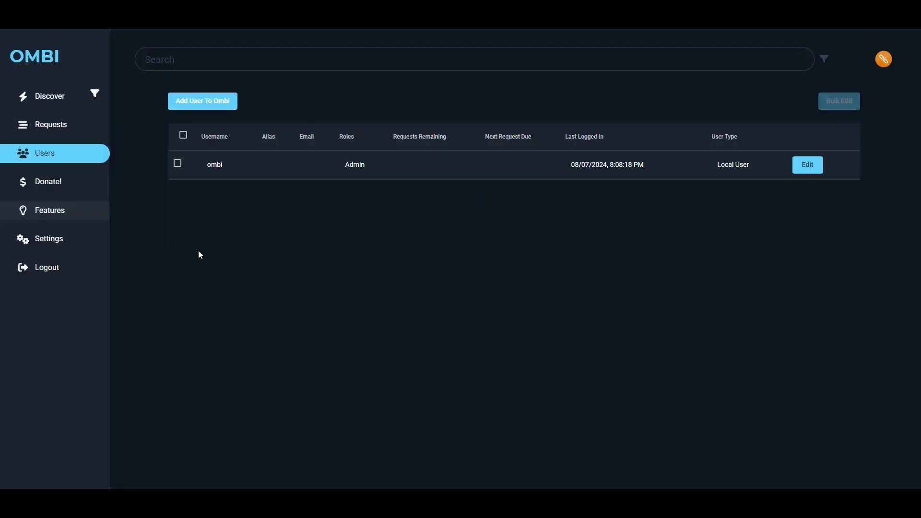
{"action": "left_click", "coordinate": [55, 243]}
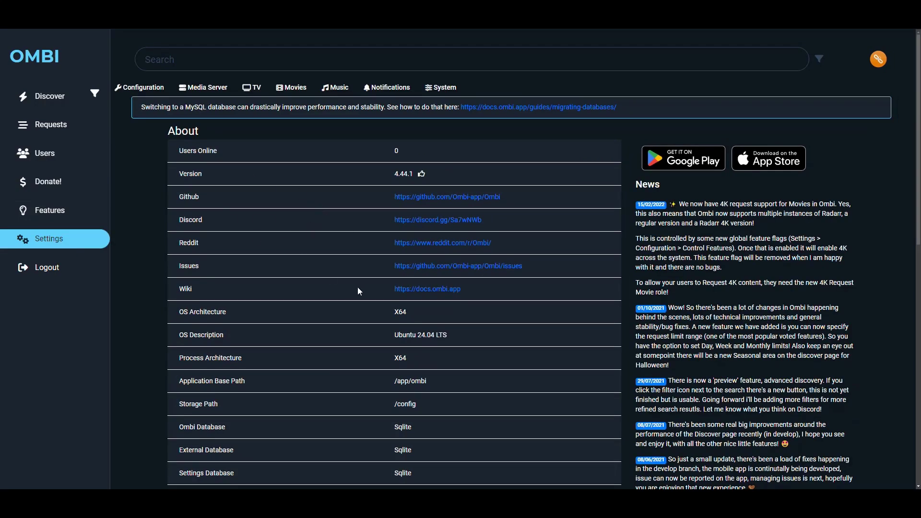
Open Configuration > General and select the entire Api Key value.
{"action": "left_click", "coordinate": [139, 87]}
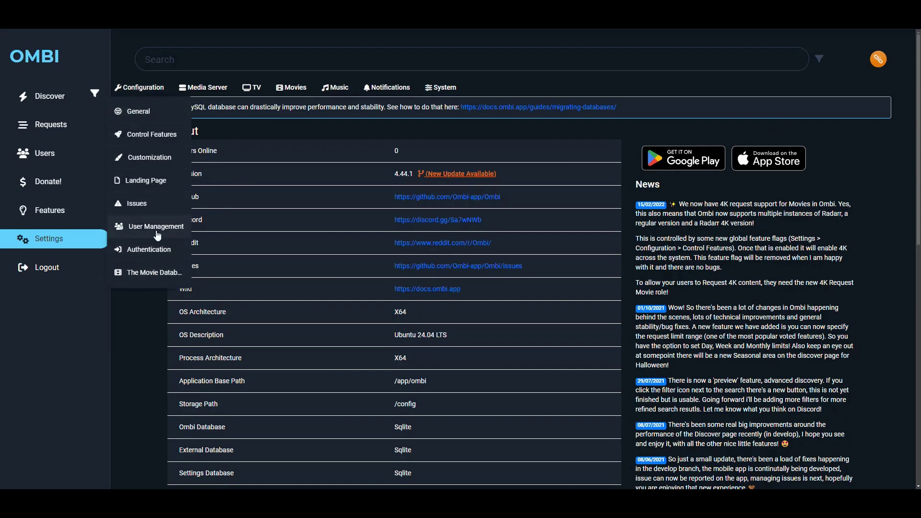
{"action": "left_click", "coordinate": [139, 113]}
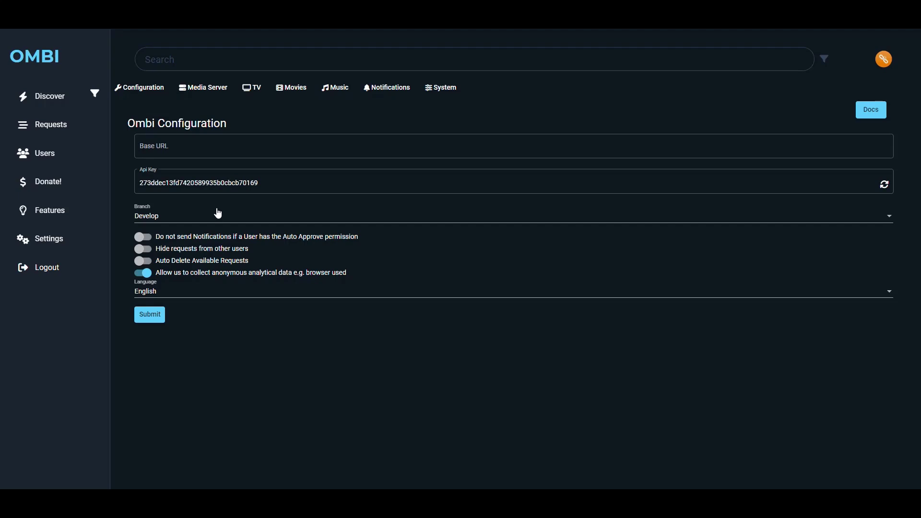
{"action": "left_click", "coordinate": [188, 145]}
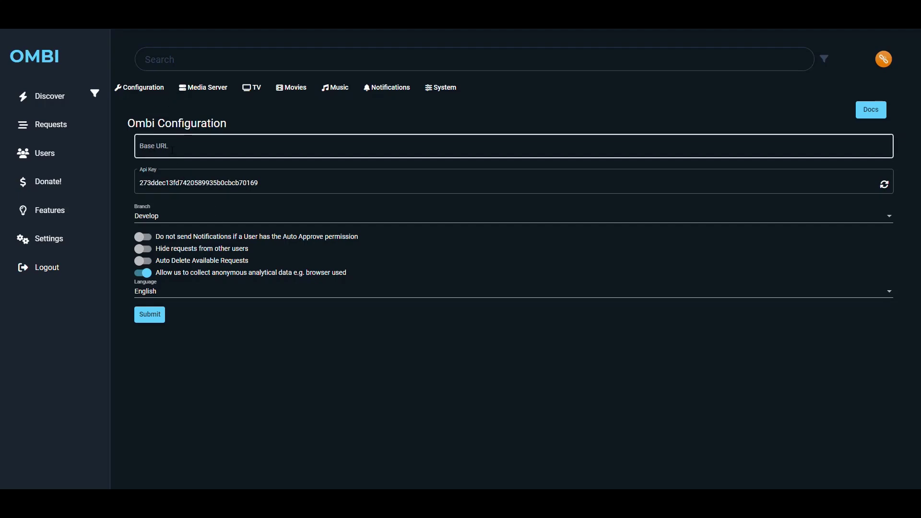
{"action": "left_click", "coordinate": [267, 182]}
{"action": "key", "text": "ctrl+a"}
{"action": "left_click", "coordinate": [173, 184]}
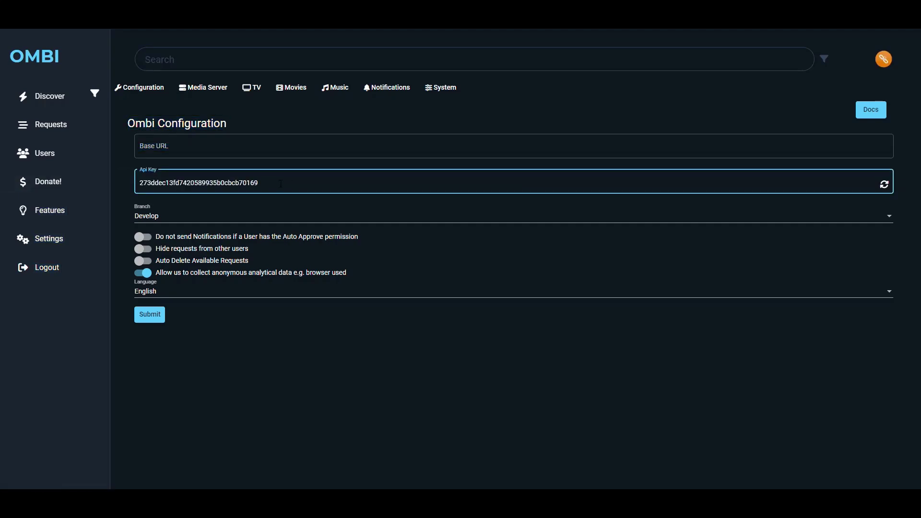
{"action": "key", "text": "ctrl+a"}
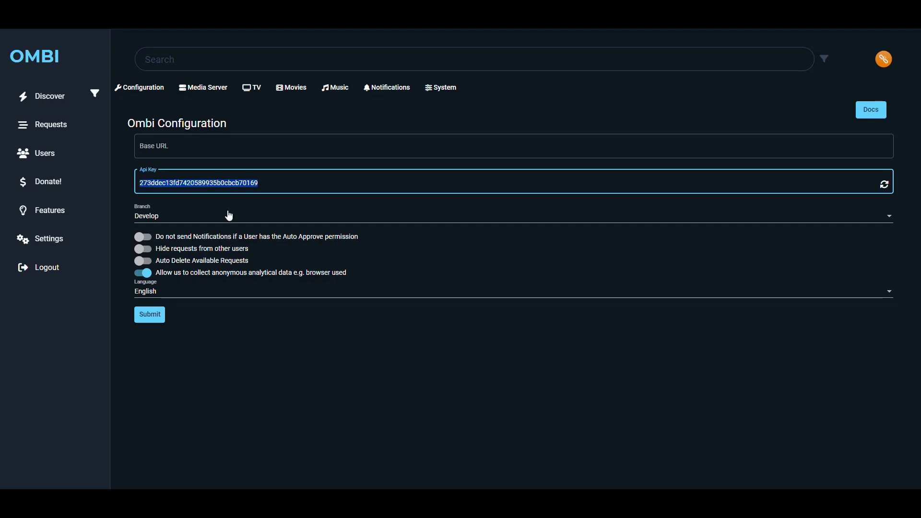
{"action": "left_click", "coordinate": [203, 91]}
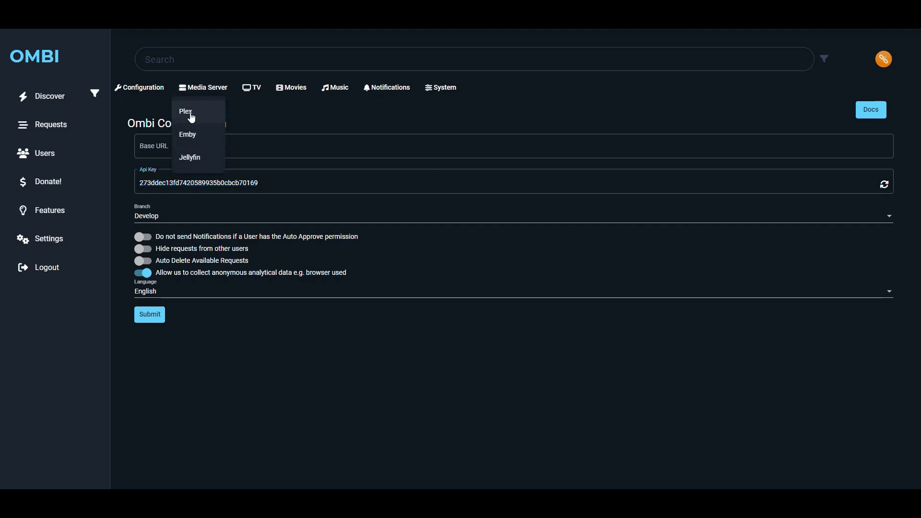
Enable the Plex media server and click into its username and password fields.
{"action": "left_click", "coordinate": [192, 117]}
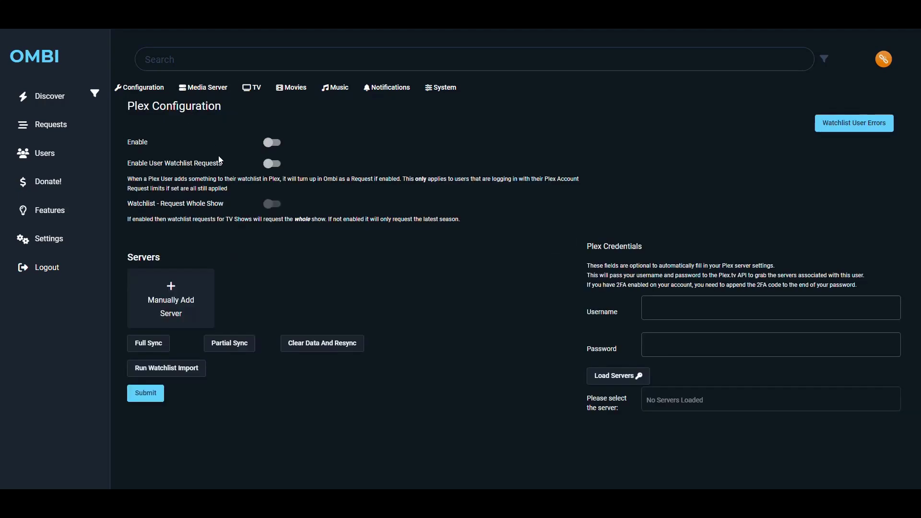
{"action": "left_click", "coordinate": [271, 143]}
{"action": "left_click", "coordinate": [677, 309]}
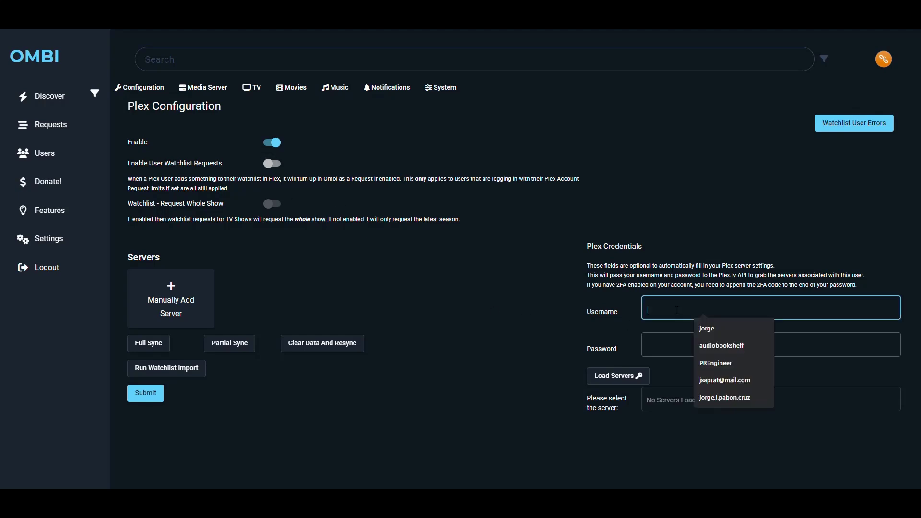
{"action": "left_click", "coordinate": [674, 350]}
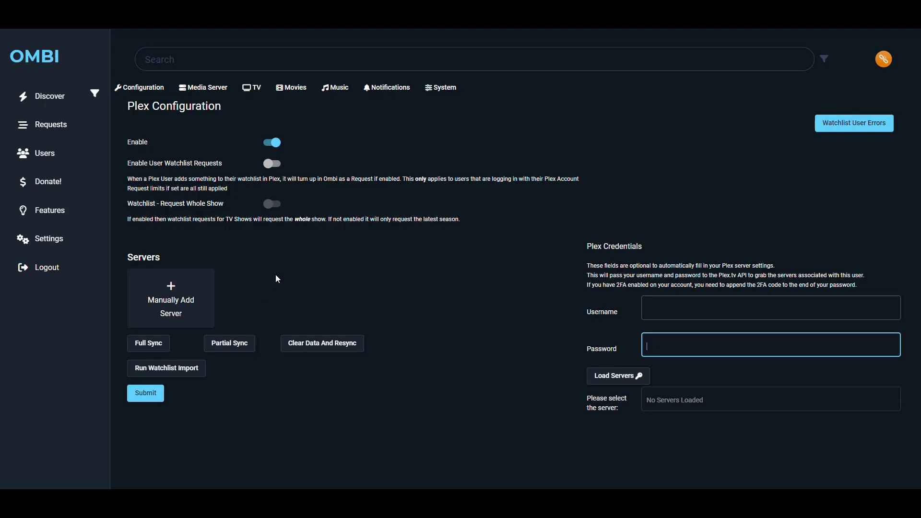
Look over the Emby and Jellyfin configuration pages, then bring up the Sonarr settings.
{"action": "left_click", "coordinate": [203, 87]}
{"action": "left_click", "coordinate": [194, 137]}
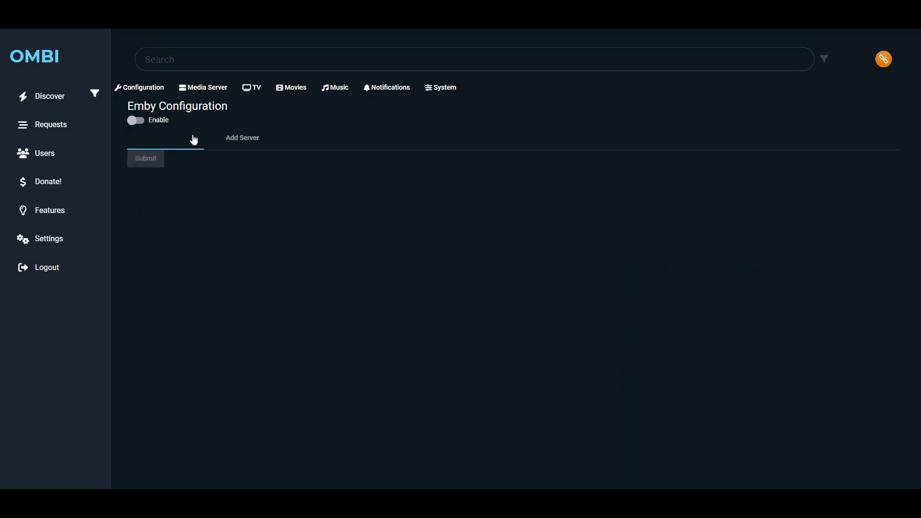
{"action": "left_click", "coordinate": [206, 90]}
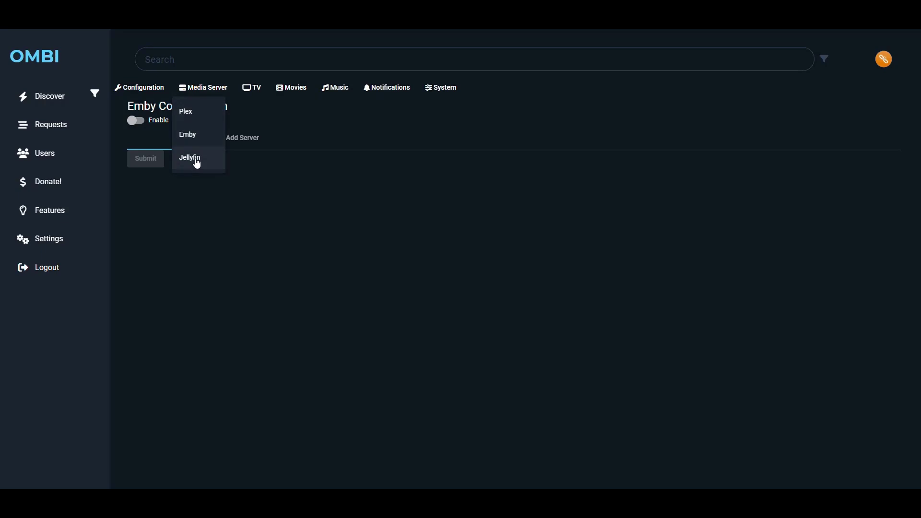
{"action": "left_click", "coordinate": [196, 159]}
{"action": "left_click", "coordinate": [189, 88]}
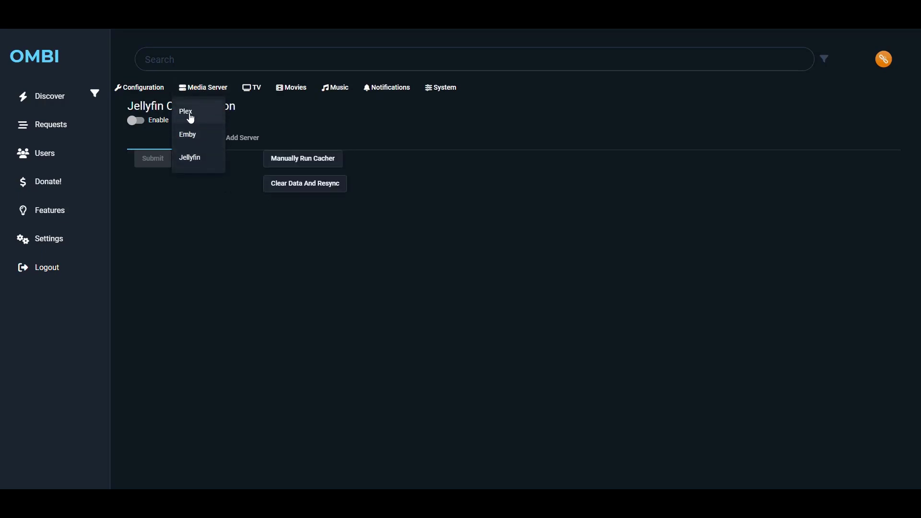
{"action": "left_click", "coordinate": [394, 265]}
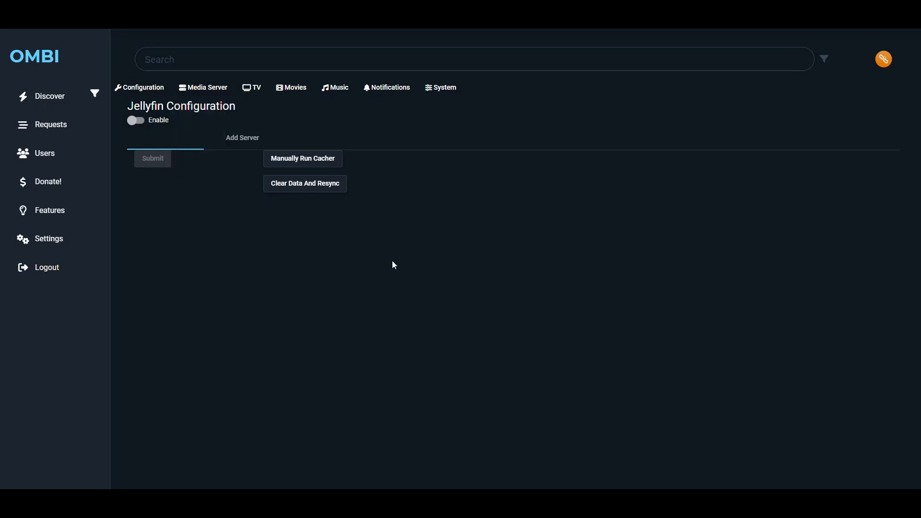
{"action": "left_click", "coordinate": [250, 88]}
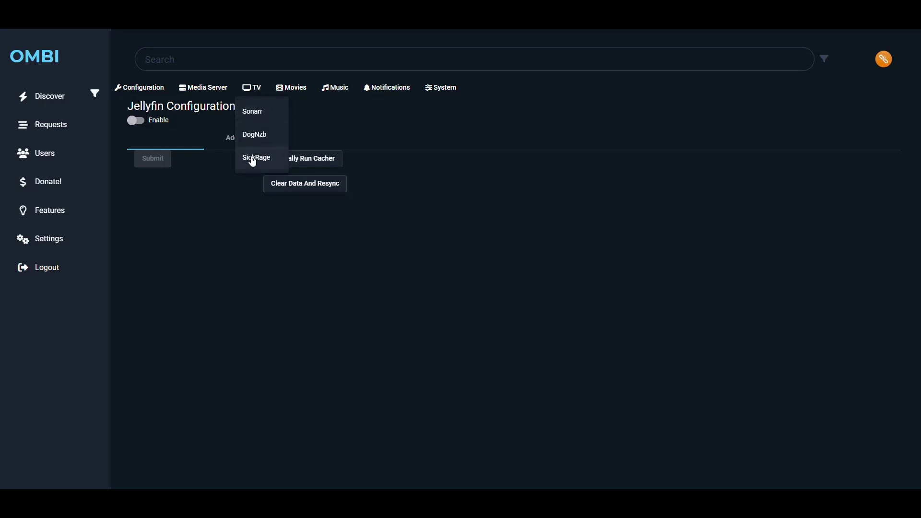
{"action": "left_click", "coordinate": [256, 115]}
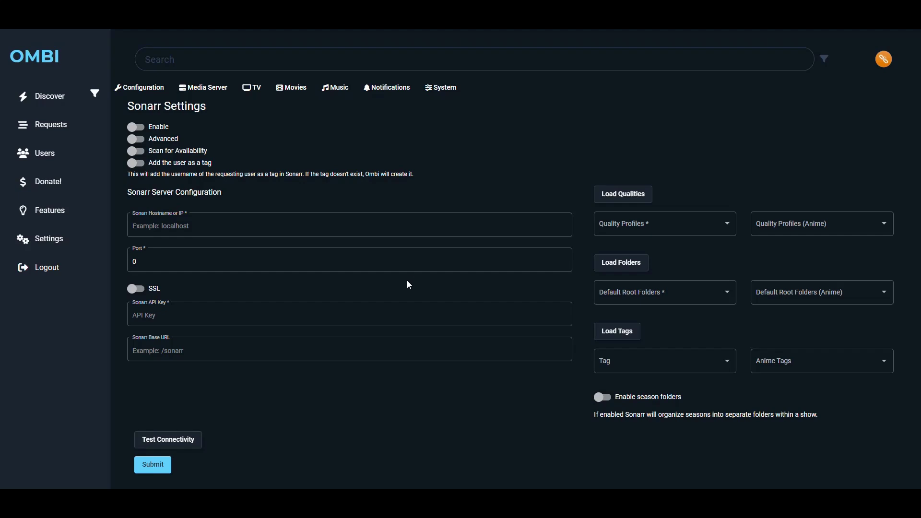
Step through the empty Sonarr hostname, port, API key and base URL fields.
{"action": "left_click", "coordinate": [159, 226]}
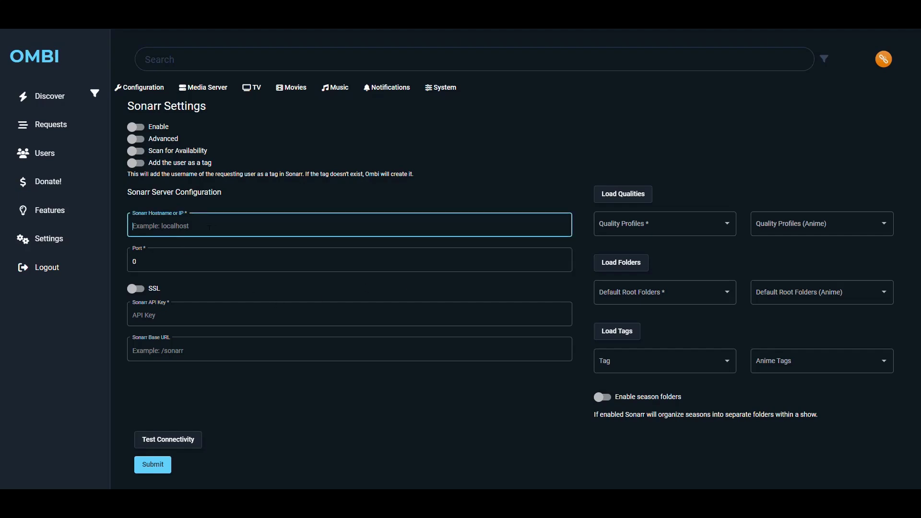
{"action": "key", "text": "Tab"}
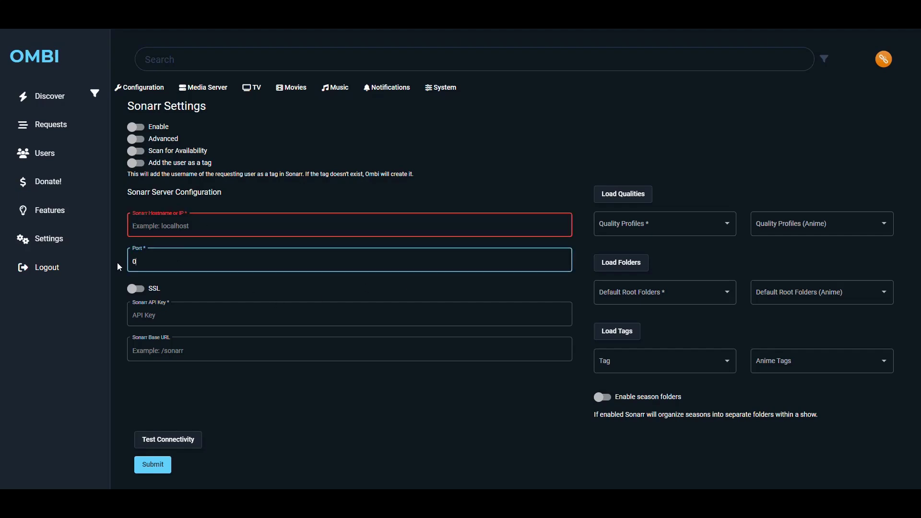
{"action": "left_click", "coordinate": [177, 316]}
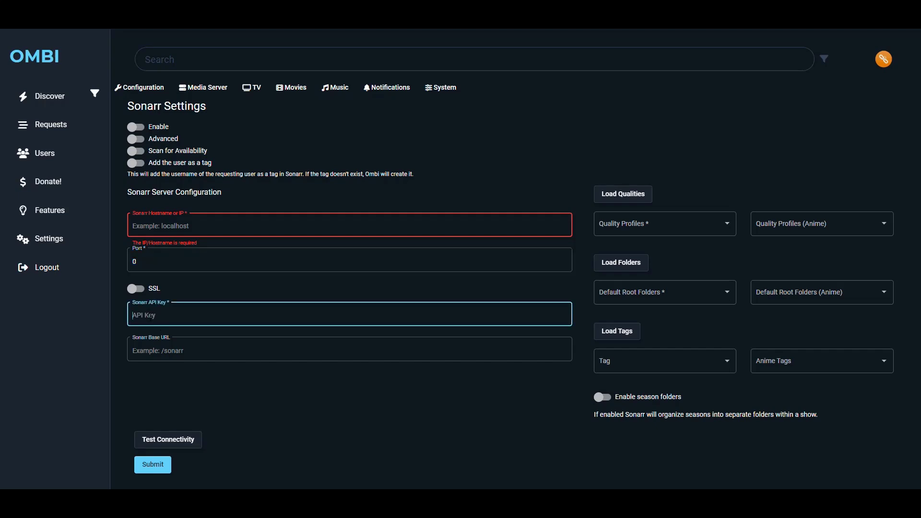
{"action": "left_click", "coordinate": [197, 352]}
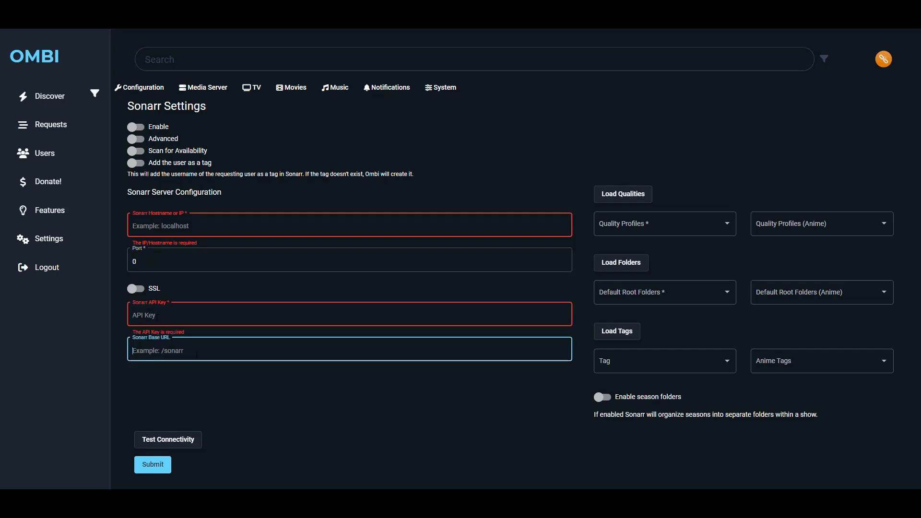
{"action": "left_click", "coordinate": [708, 320]}
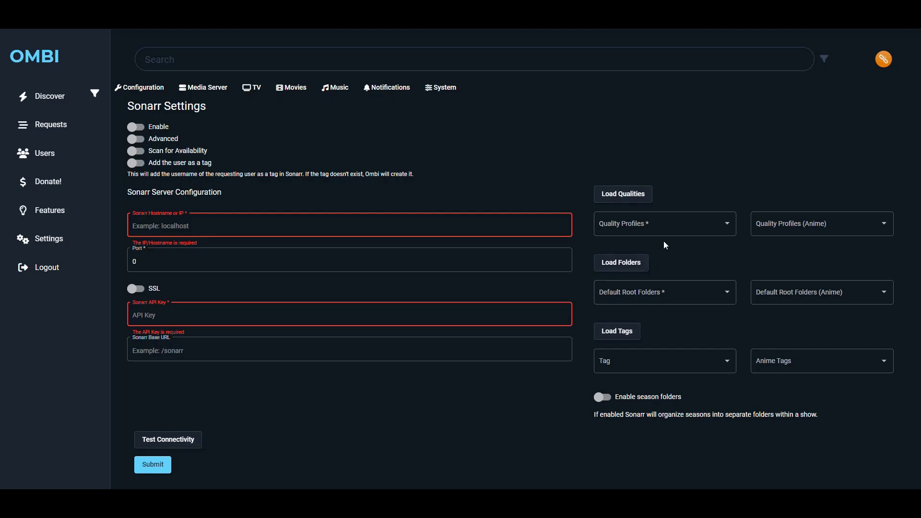
Check the empty Sonarr quality profiles list, then go to the Radarr settings.
{"action": "left_click", "coordinate": [729, 224]}
{"action": "left_click", "coordinate": [724, 226]}
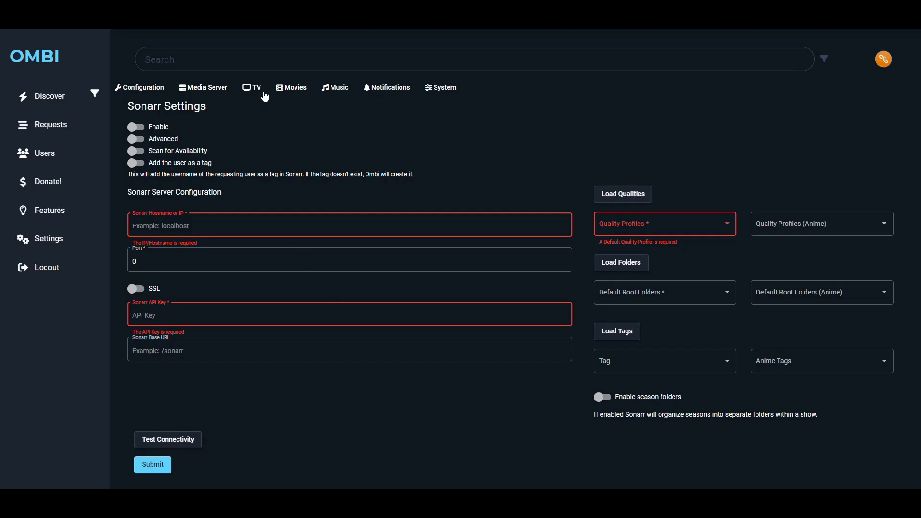
{"action": "left_click", "coordinate": [291, 88]}
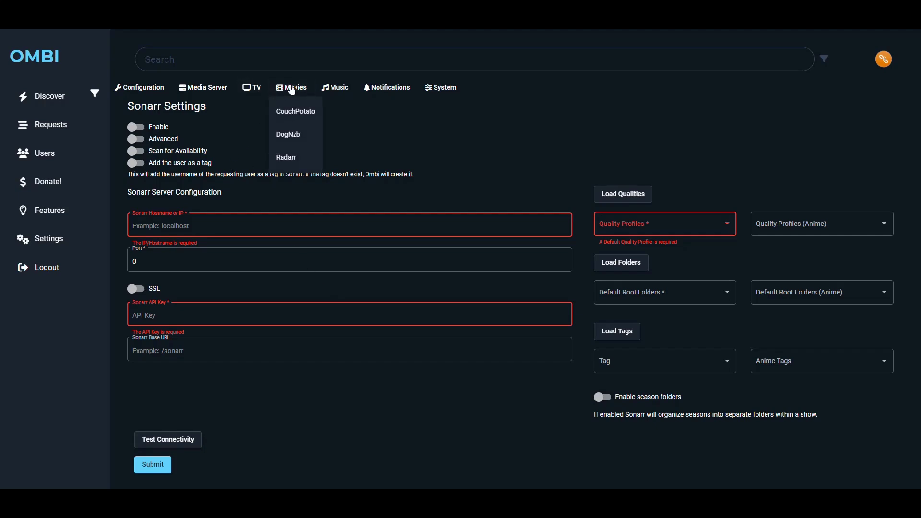
{"action": "left_click", "coordinate": [296, 164]}
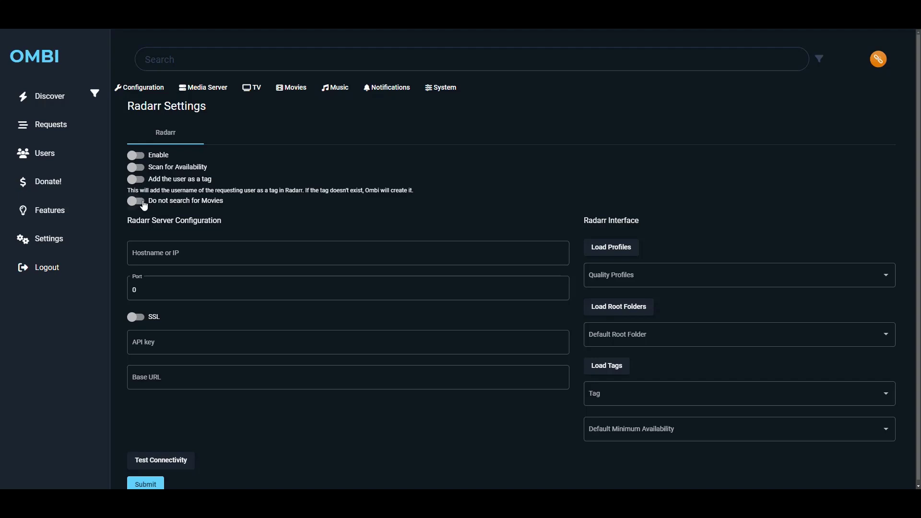
{"action": "left_click", "coordinate": [207, 262]}
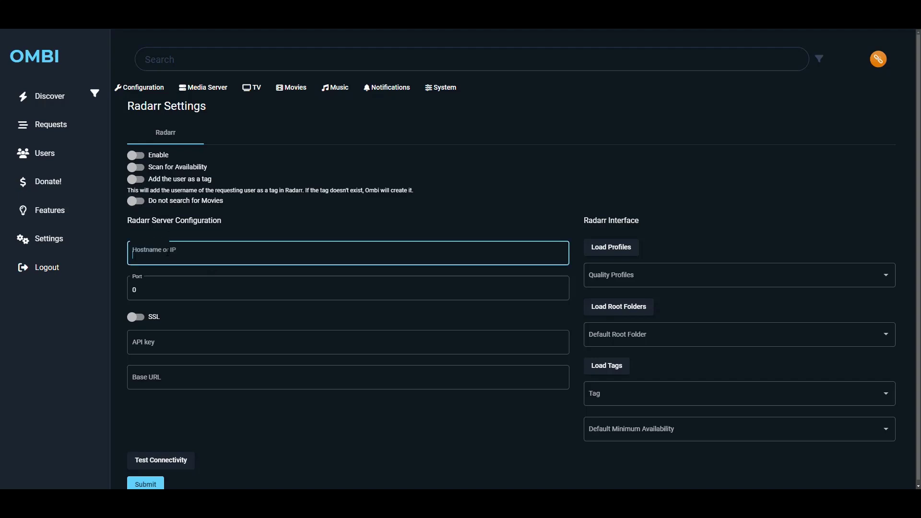
{"action": "left_click", "coordinate": [167, 299]}
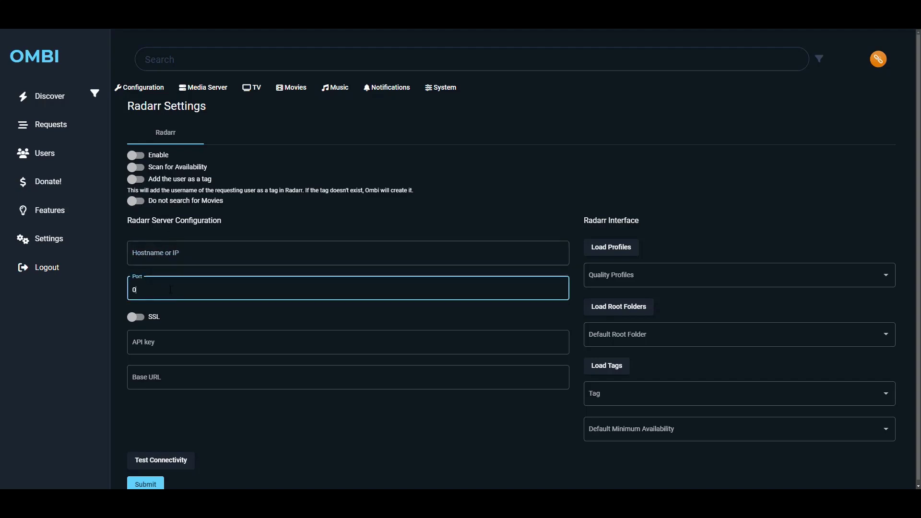
{"action": "left_click", "coordinate": [161, 353]}
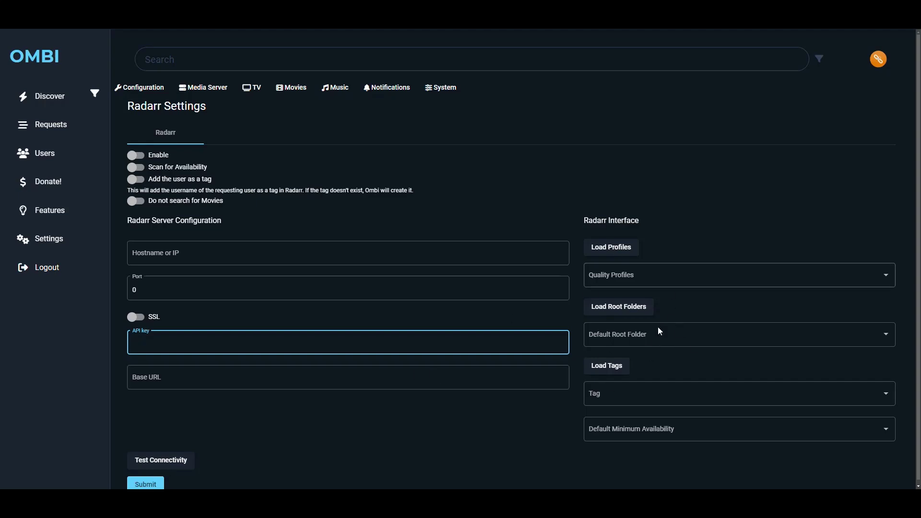
{"action": "left_click", "coordinate": [339, 90]}
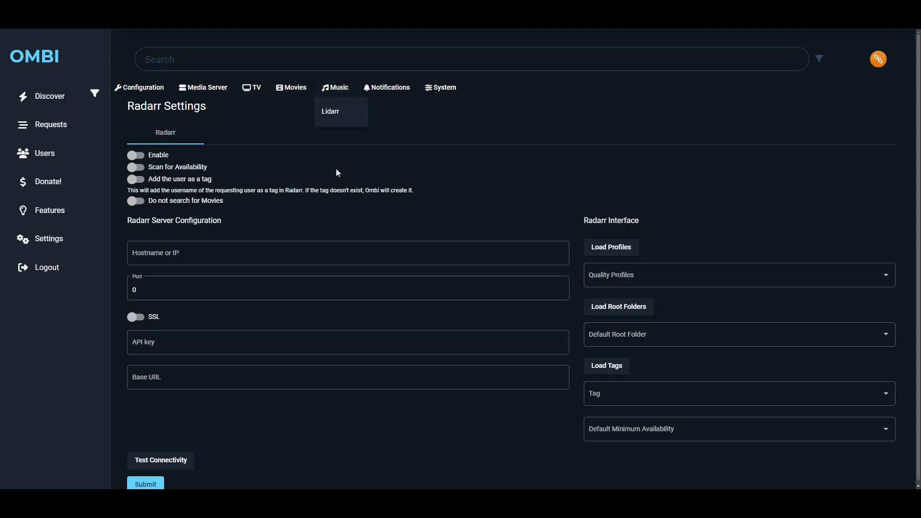
Inspect the empty Lidarr hostname, port and API key fields, then list the notification services.
{"action": "left_click", "coordinate": [339, 115]}
{"action": "left_click", "coordinate": [249, 194]}
{"action": "left_click", "coordinate": [226, 230]}
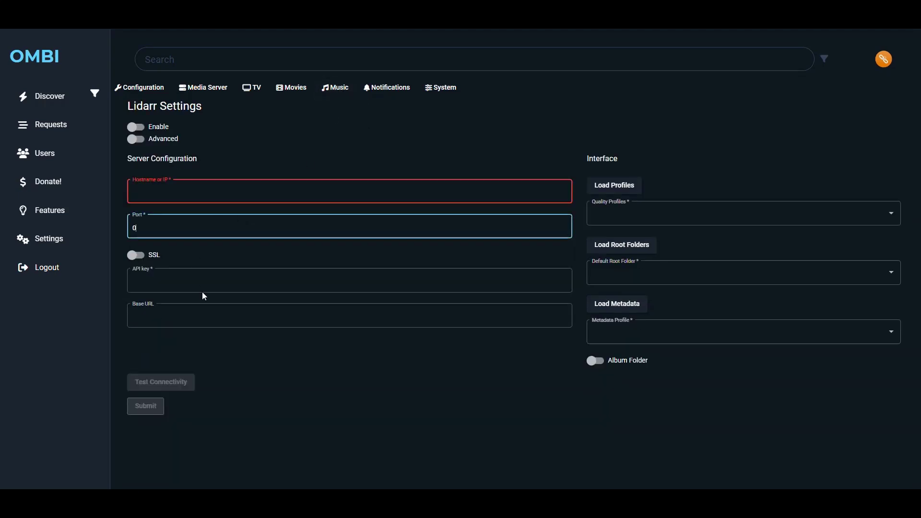
{"action": "left_click", "coordinate": [203, 284]}
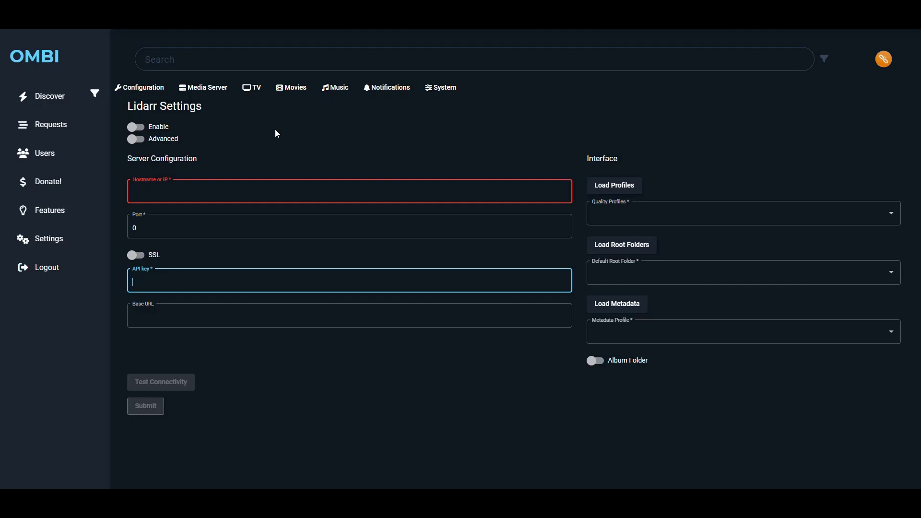
{"action": "left_click", "coordinate": [384, 91]}
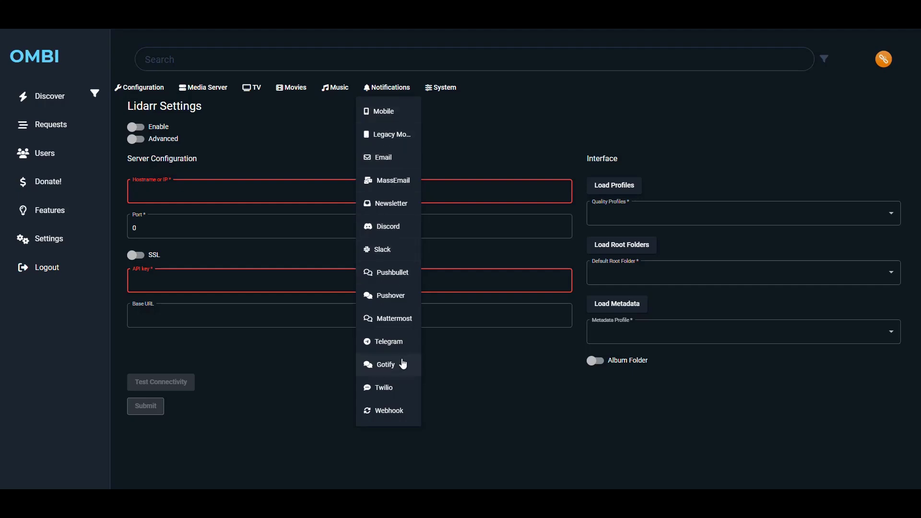
View the System About page with version info and the Failed Requests list.
{"action": "left_click", "coordinate": [441, 89]}
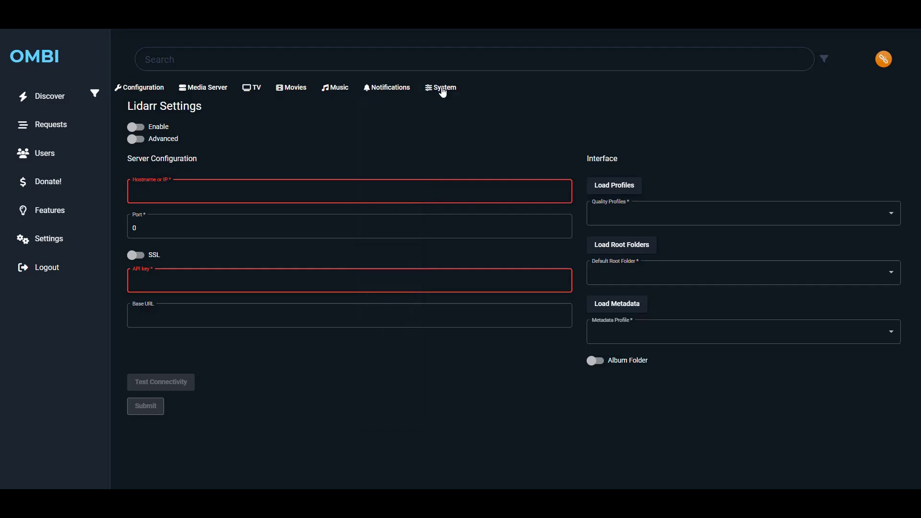
{"action": "left_click", "coordinate": [443, 90]}
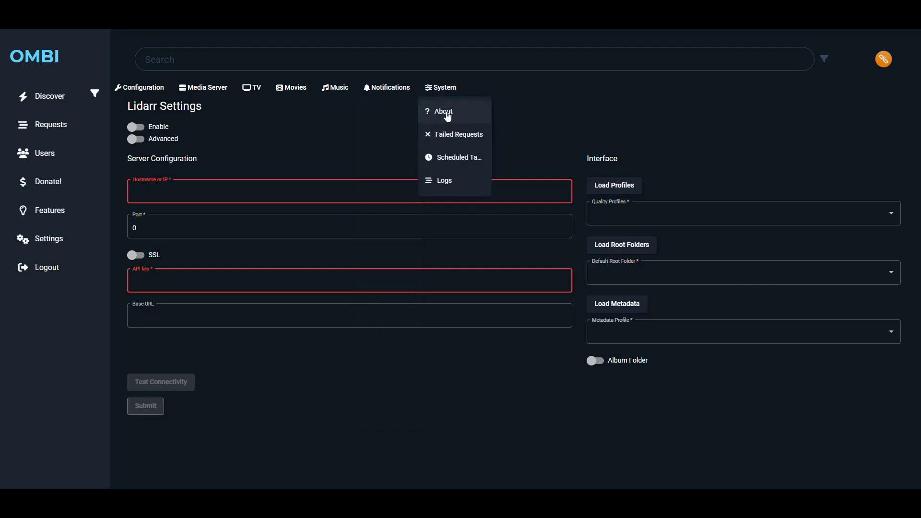
{"action": "left_click", "coordinate": [453, 115]}
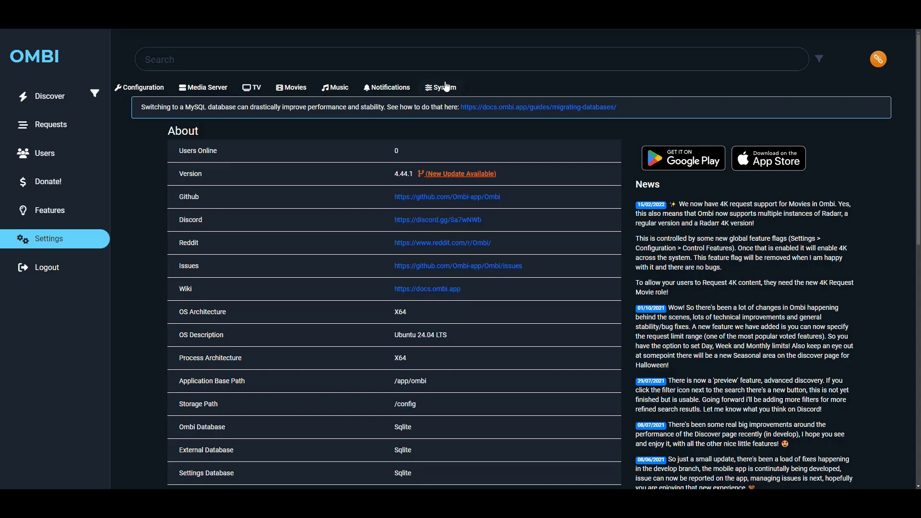
{"action": "left_click", "coordinate": [442, 88]}
{"action": "left_click", "coordinate": [449, 136]}
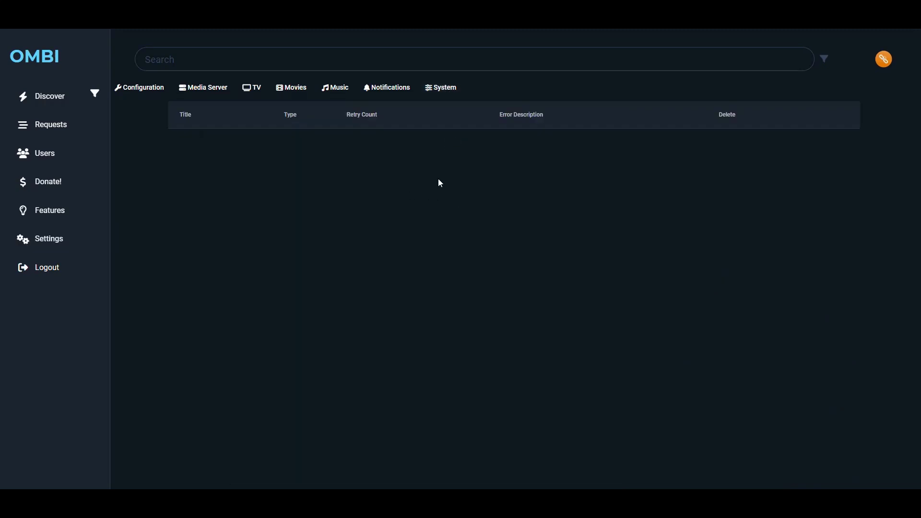
Check the Sonarr Sync schedule in Job Settings and the Logs page, then return to Discover.
{"action": "left_click", "coordinate": [439, 91]}
{"action": "left_click", "coordinate": [447, 154]}
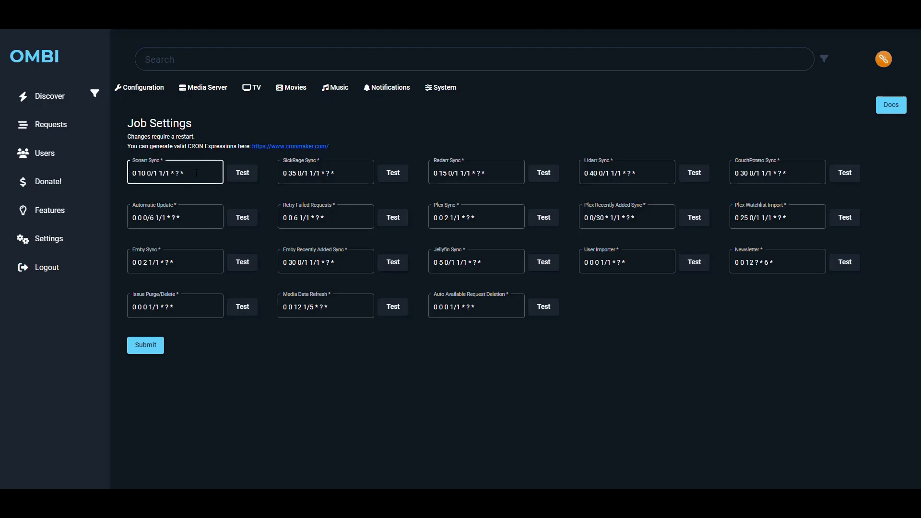
{"action": "left_click", "coordinate": [167, 183]}
{"action": "left_click", "coordinate": [439, 90]}
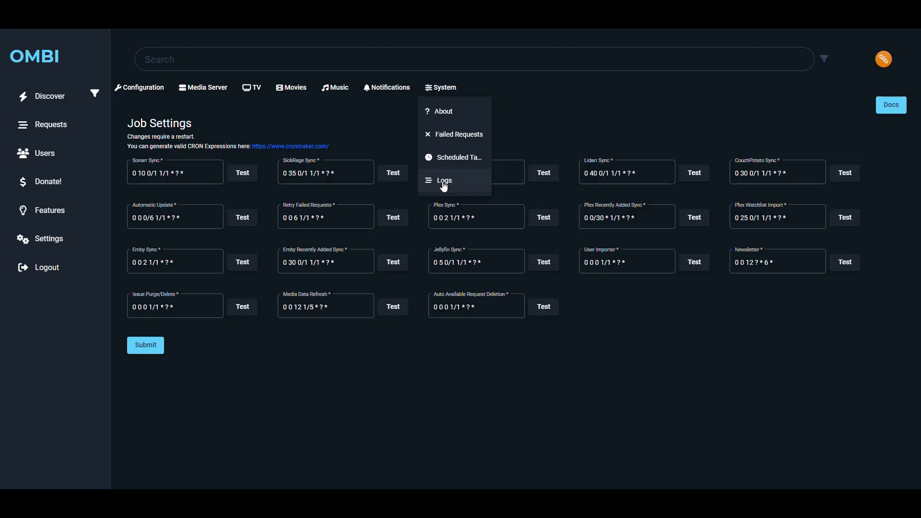
{"action": "left_click", "coordinate": [449, 182]}
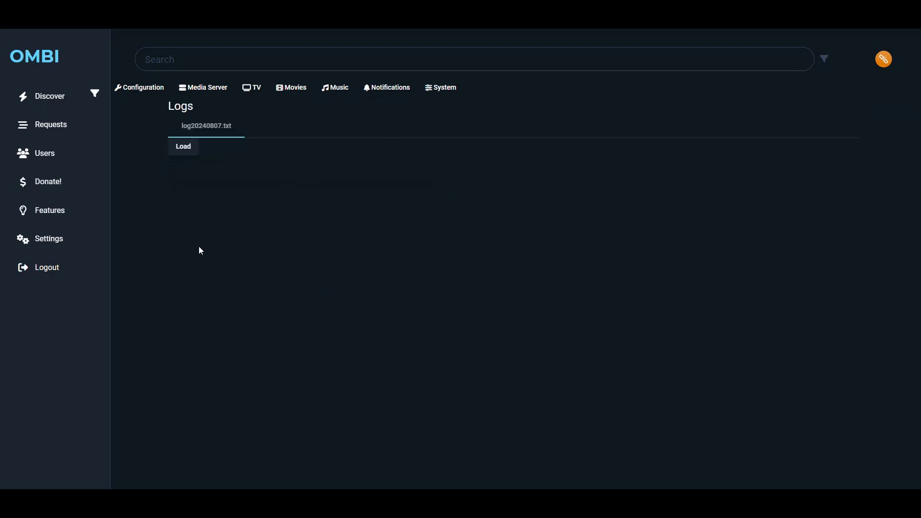
{"action": "left_click", "coordinate": [22, 101]}
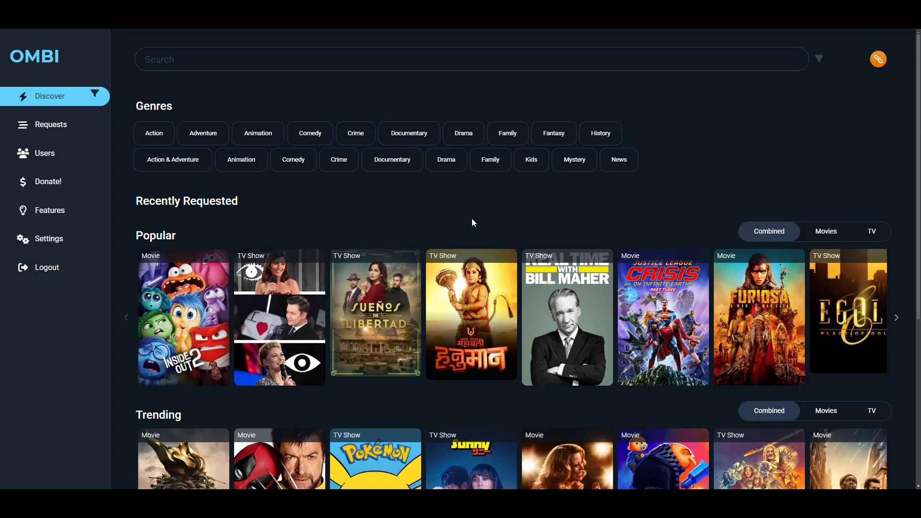
Request Inside Out 2 from the Popular row on behalf of the existing admin user.
{"action": "mouse_move", "coordinate": [372, 345]}
{"action": "scroll", "coordinate": [373, 345], "scroll_direction": "down", "scroll_amount": 2}
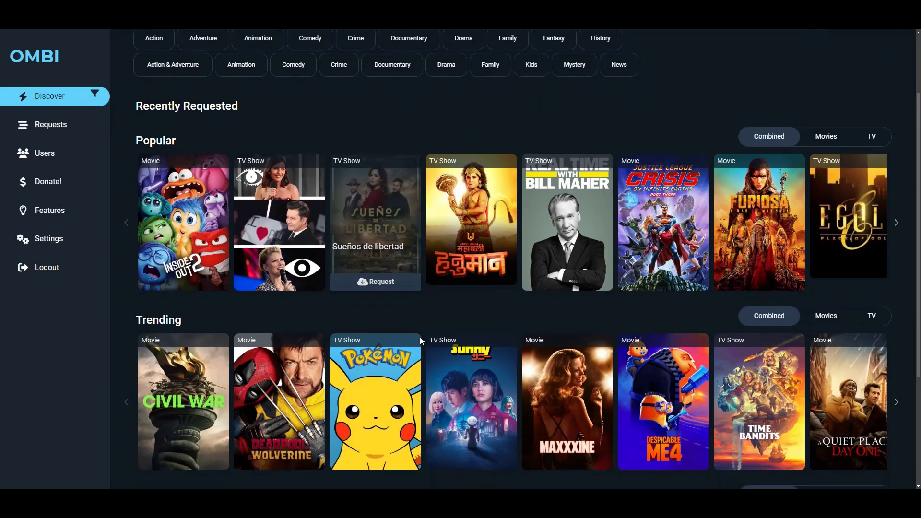
{"action": "scroll", "coordinate": [445, 303], "scroll_direction": "up", "scroll_amount": 2}
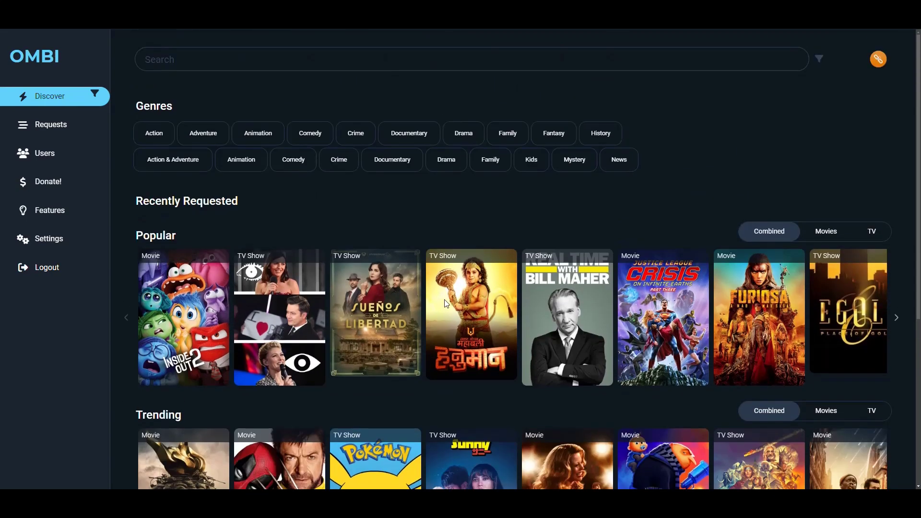
{"action": "mouse_move", "coordinate": [194, 331]}
{"action": "left_click", "coordinate": [187, 377]}
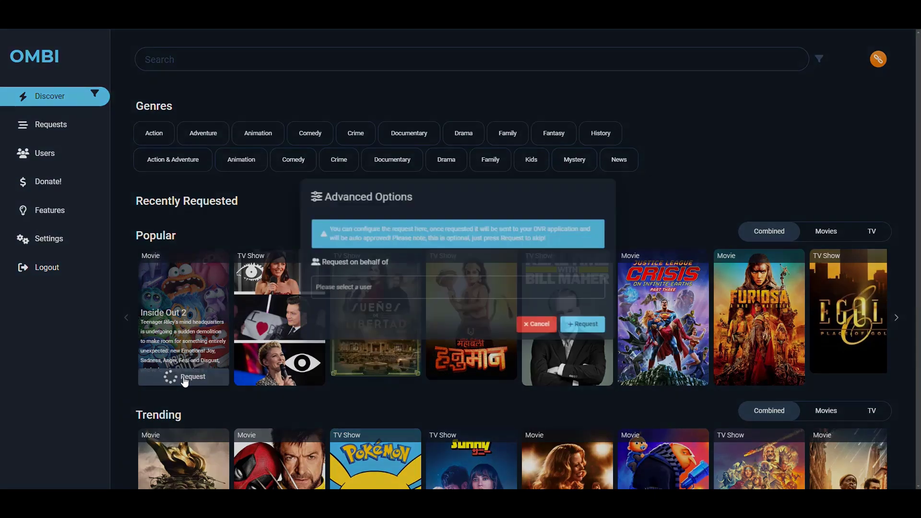
{"action": "left_click", "coordinate": [379, 298]}
{"action": "left_click", "coordinate": [354, 315]}
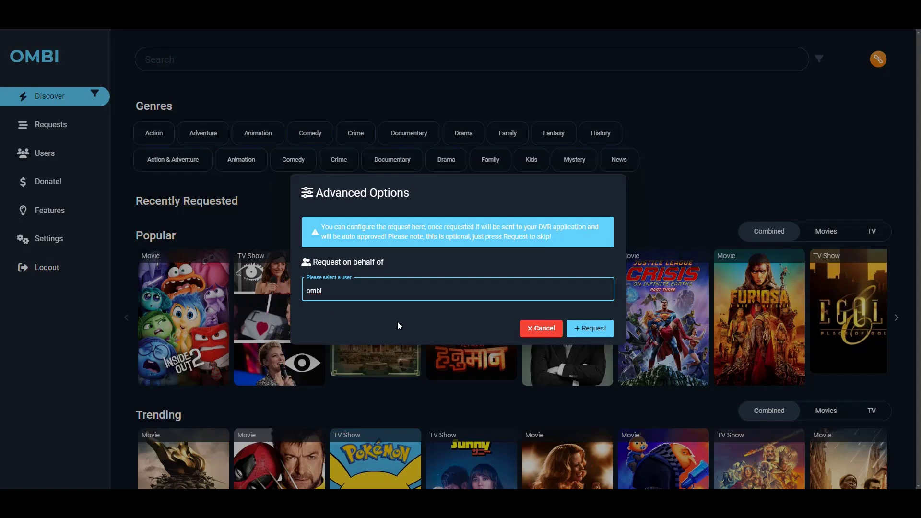
{"action": "left_click", "coordinate": [605, 330]}
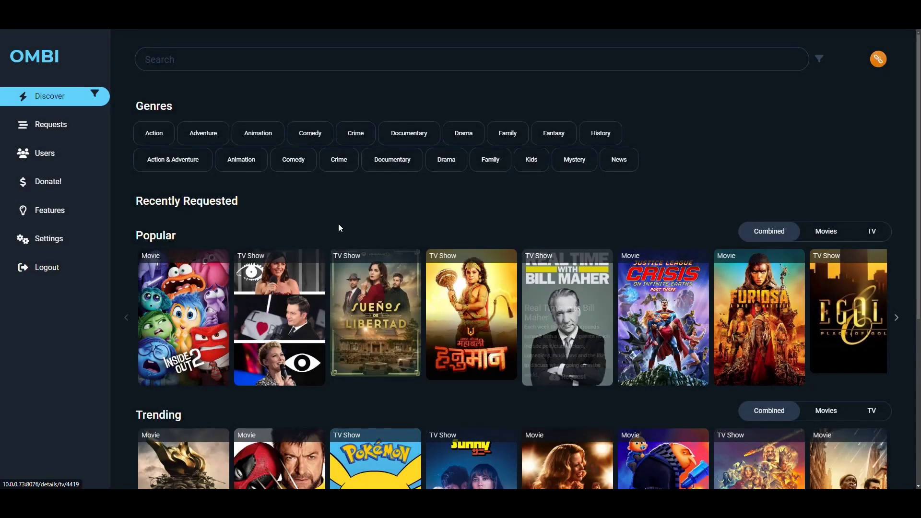
{"action": "left_click", "coordinate": [50, 125]}
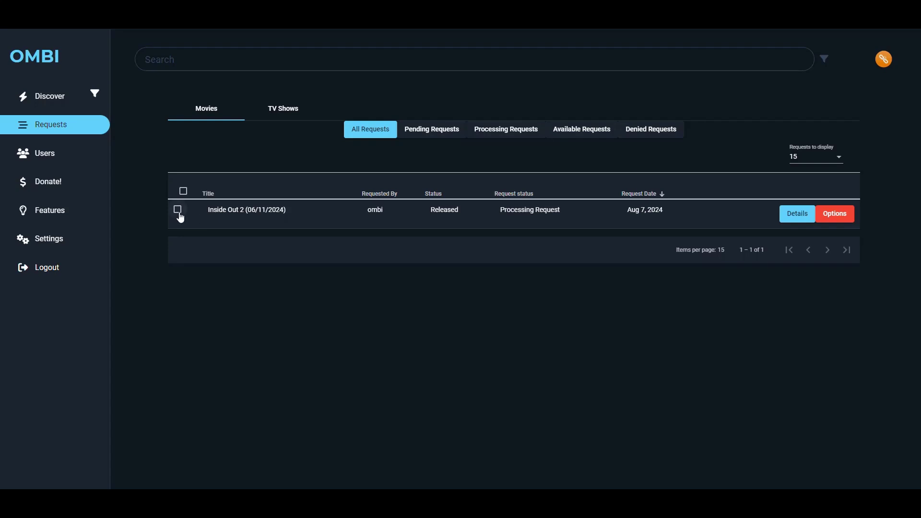
Delete the Inside Out 2 movie request from its Options menu.
{"action": "left_click", "coordinate": [838, 216]}
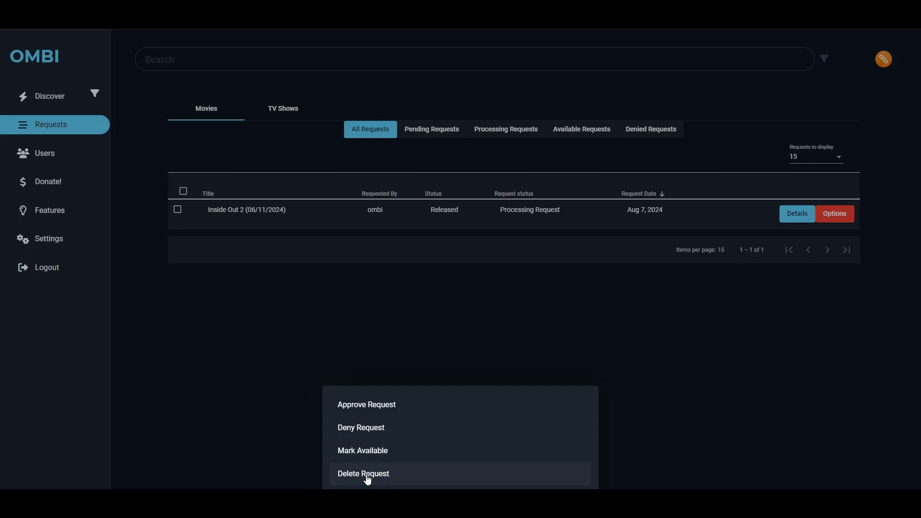
{"action": "left_click", "coordinate": [368, 475]}
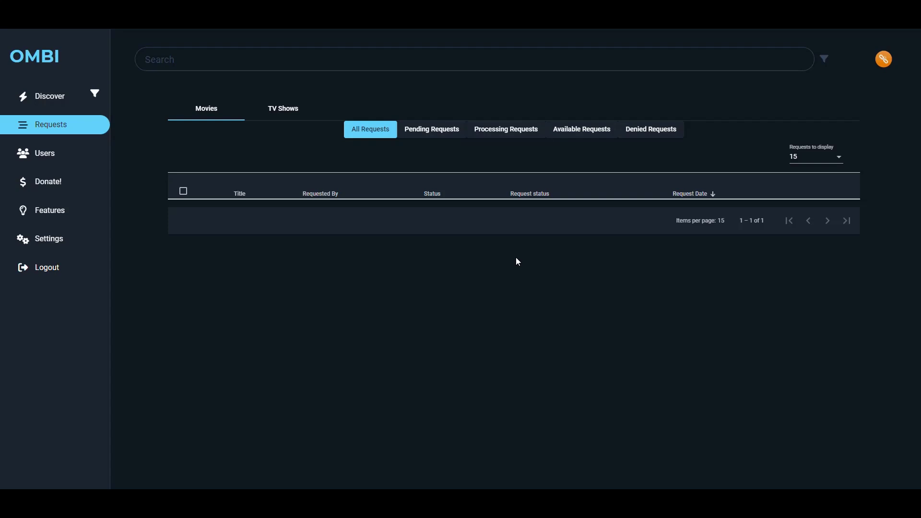
Go back to the Discover page with its Popular, Trending and Upcoming sections.
{"action": "left_click", "coordinate": [29, 61]}
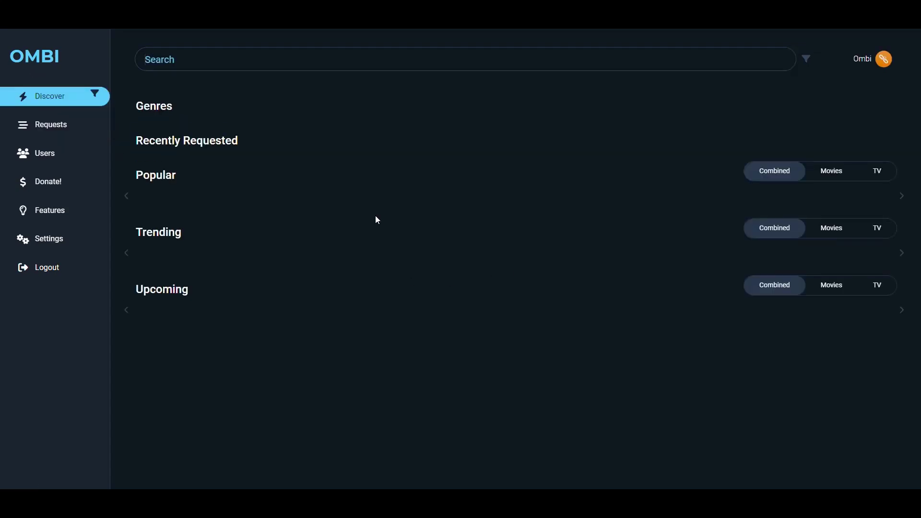